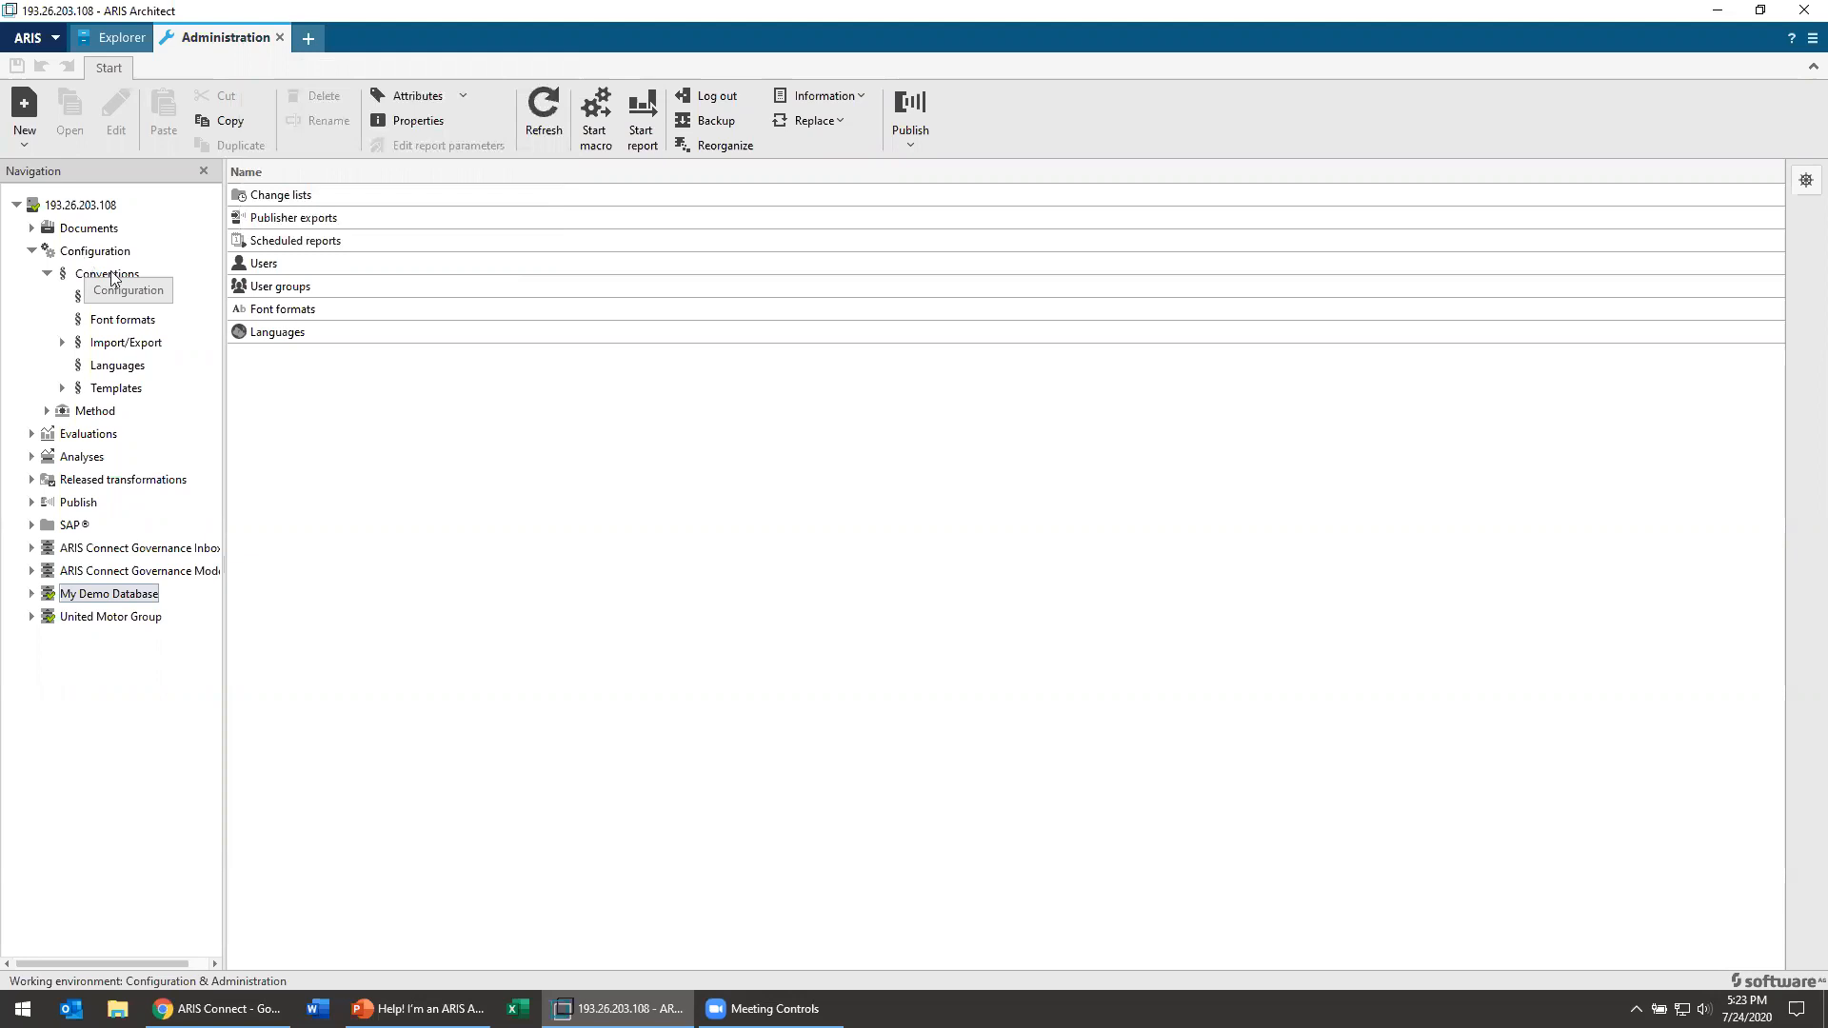
Step: Show the list of model types in the Method configuration
click(48, 274)
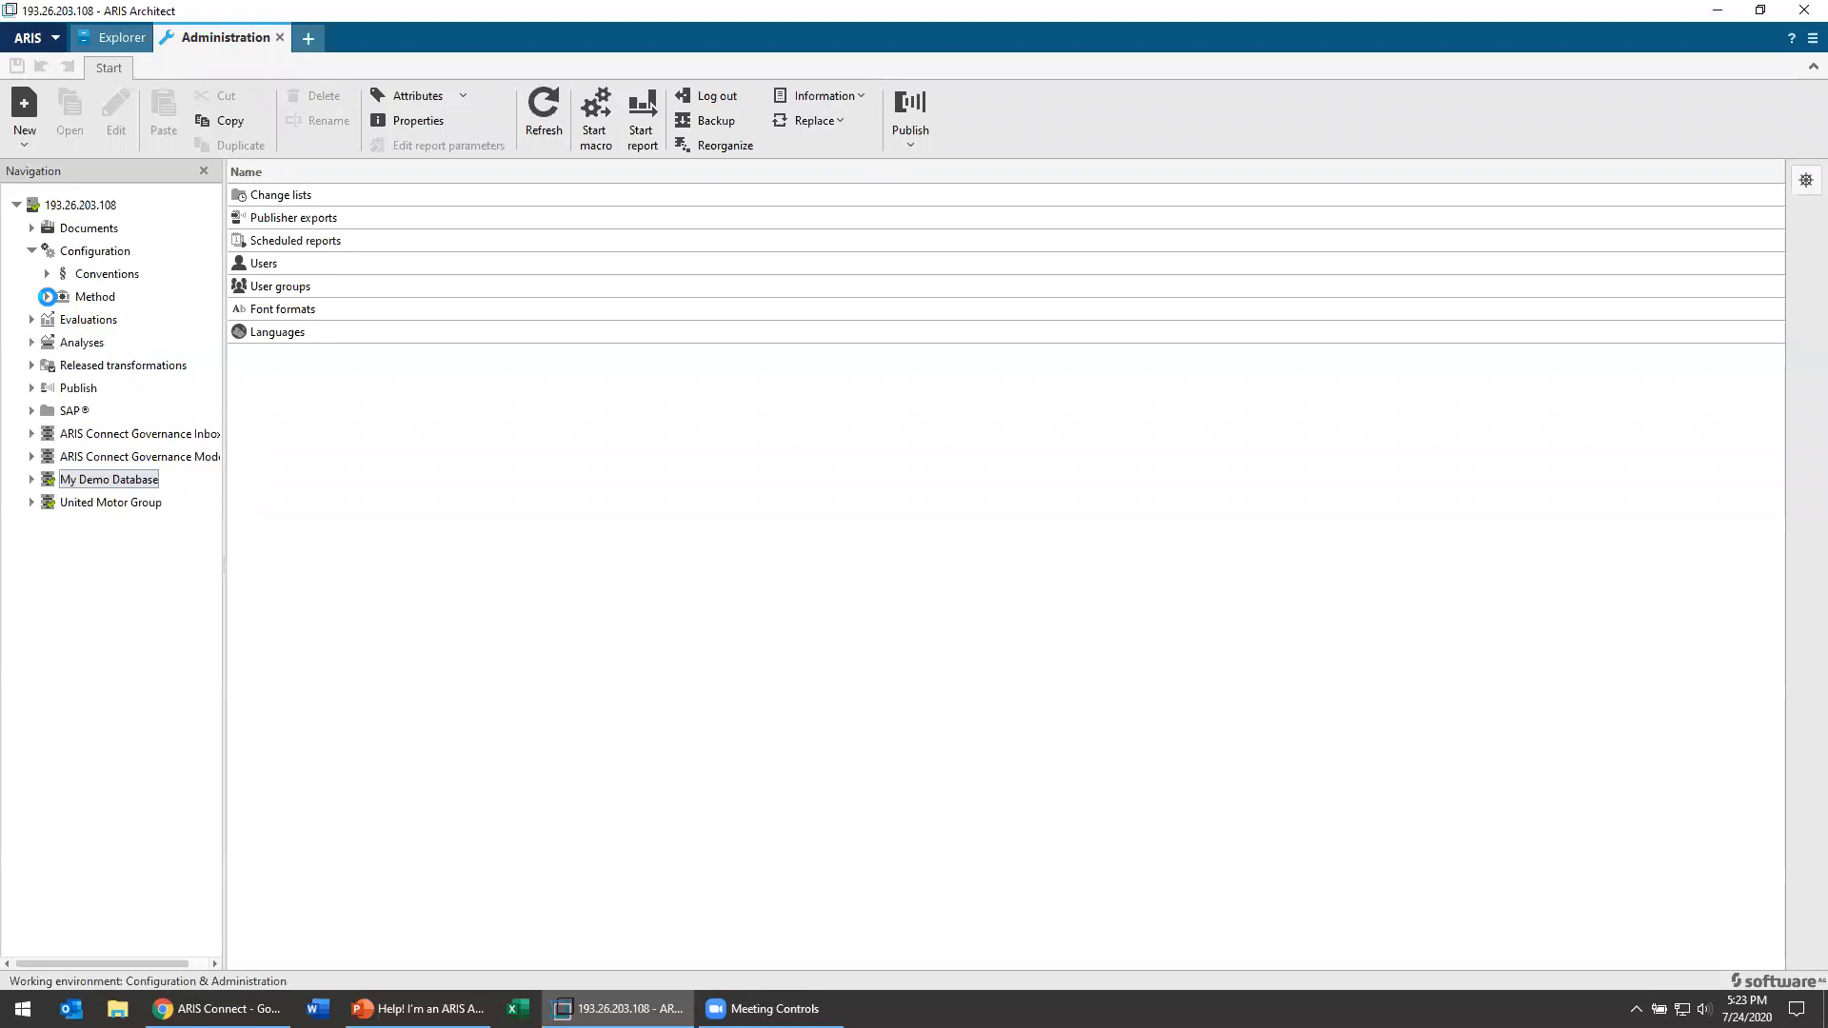
click(46, 296)
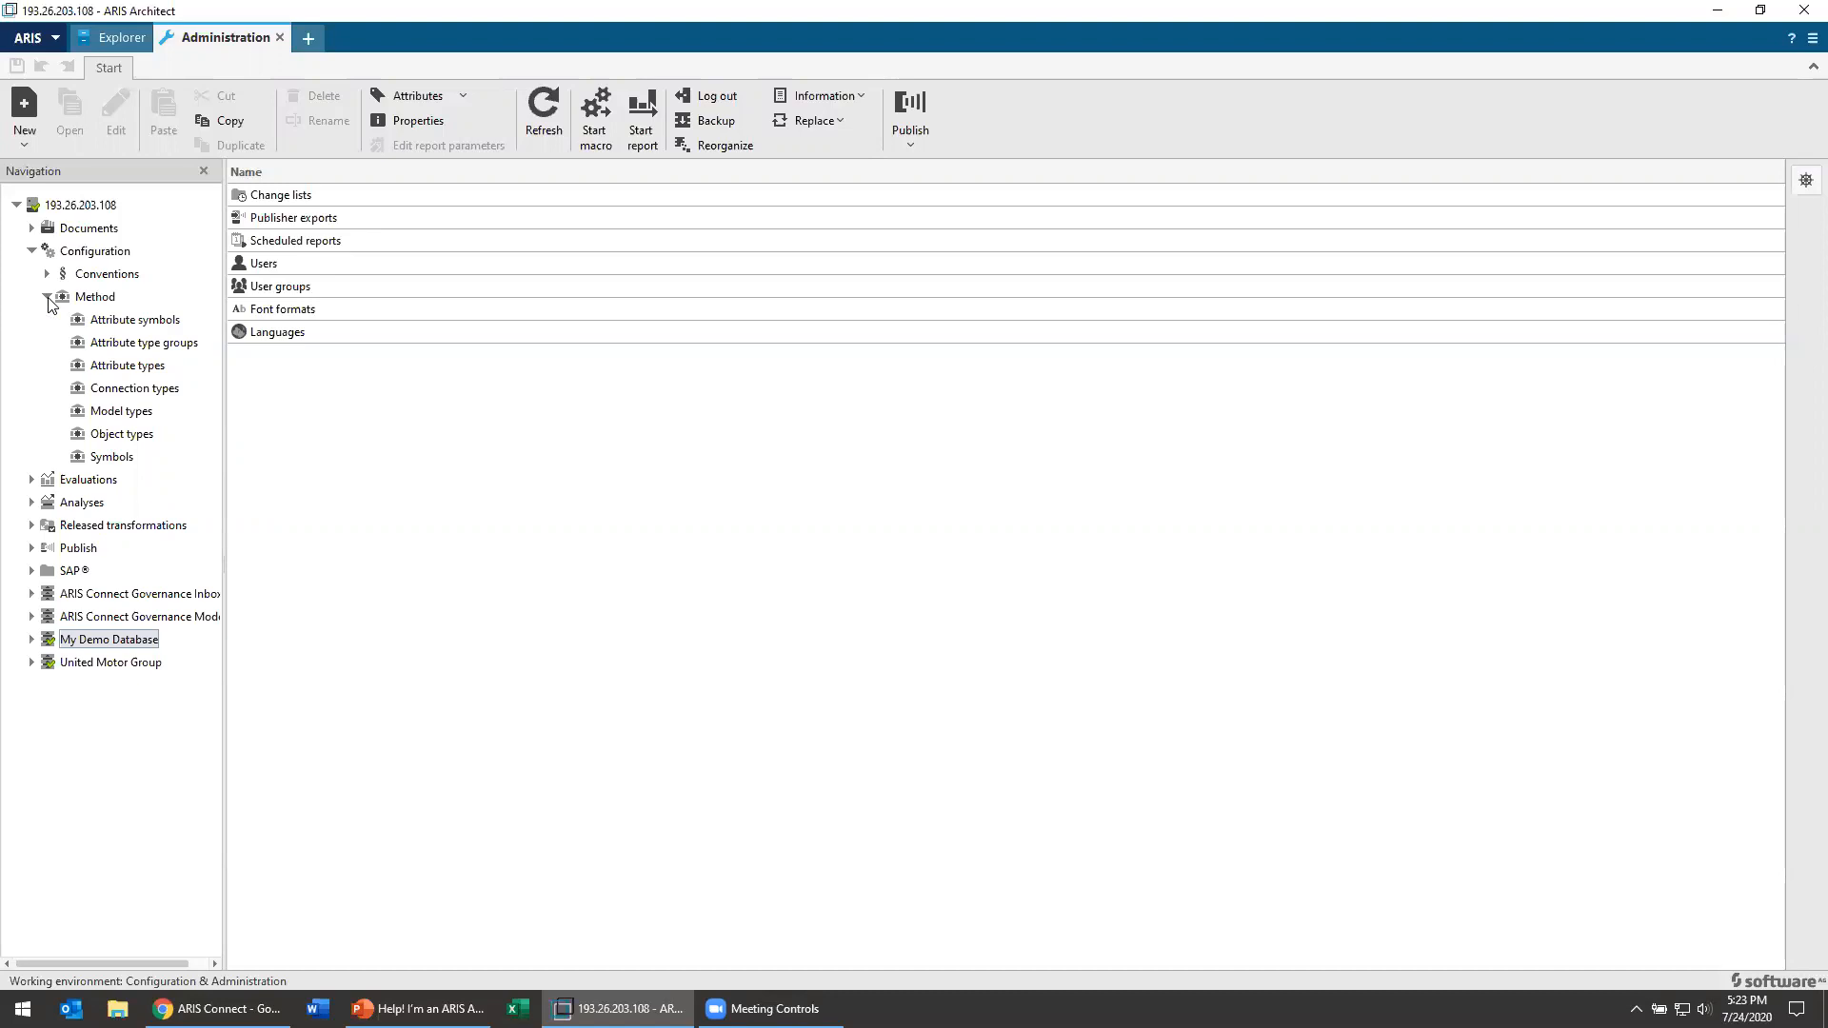
click(120, 411)
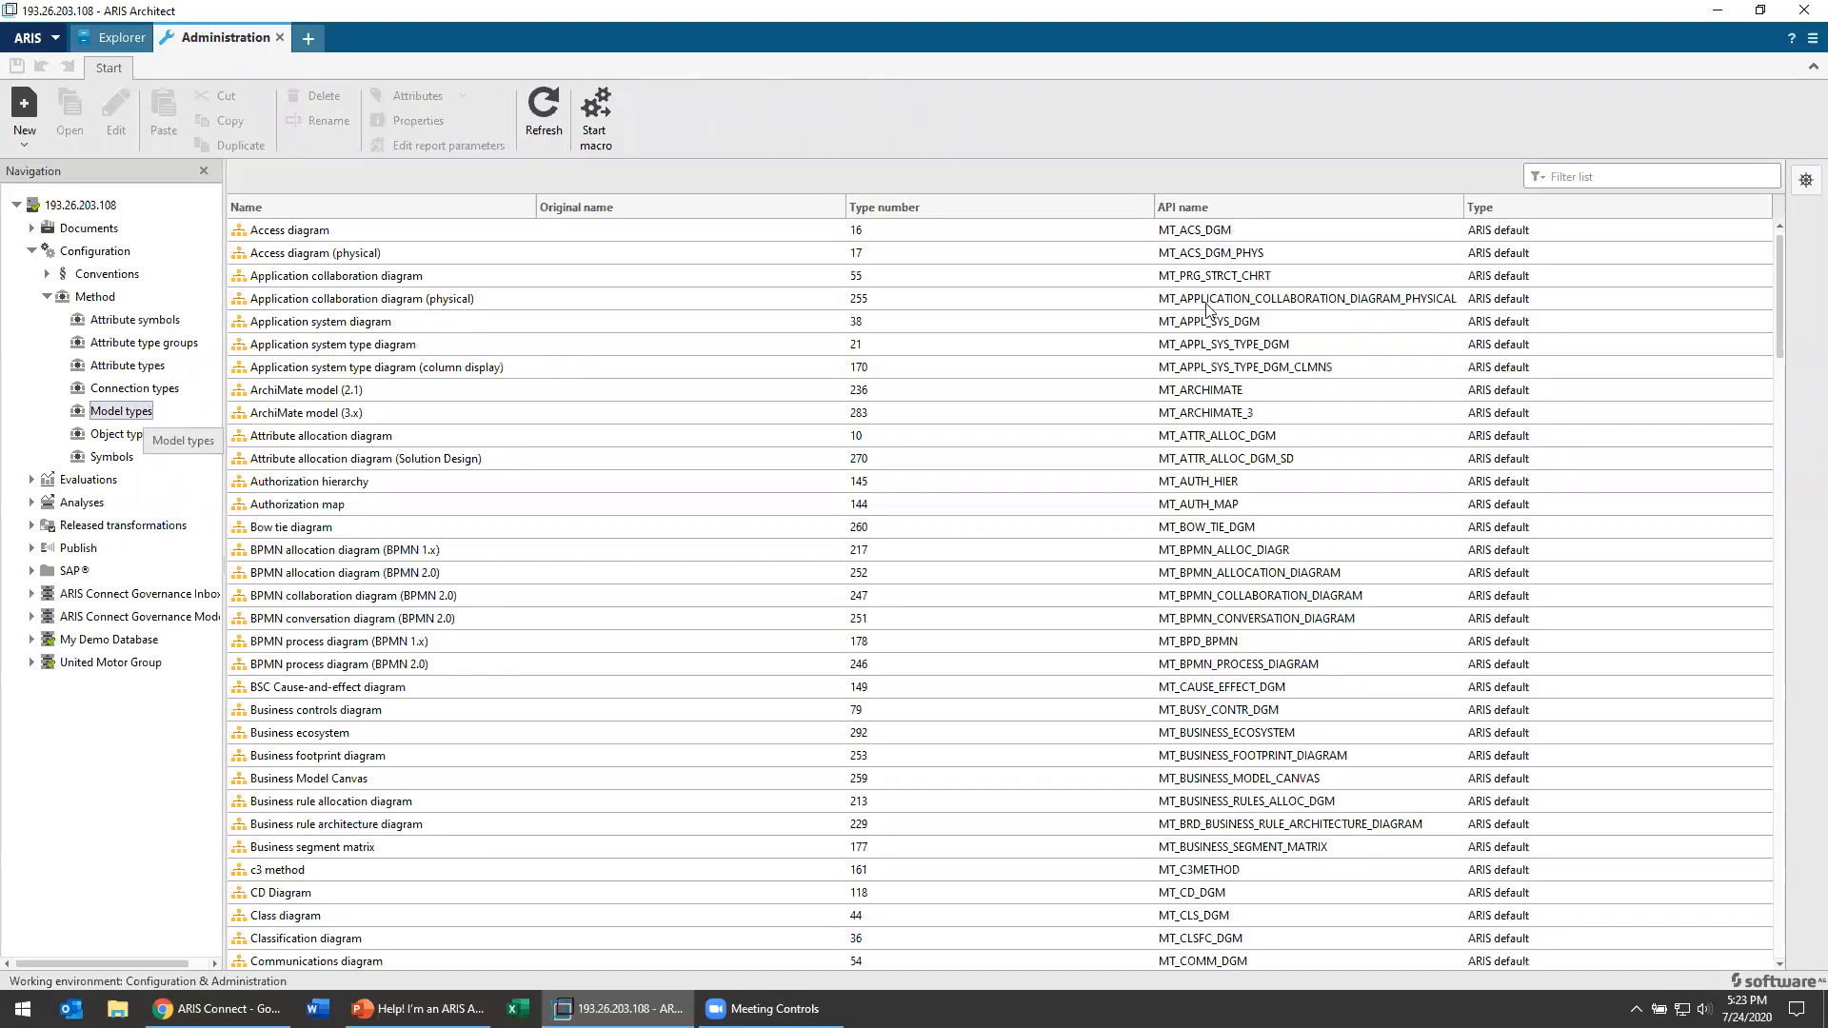
drag(1784, 284, 1802, 202)
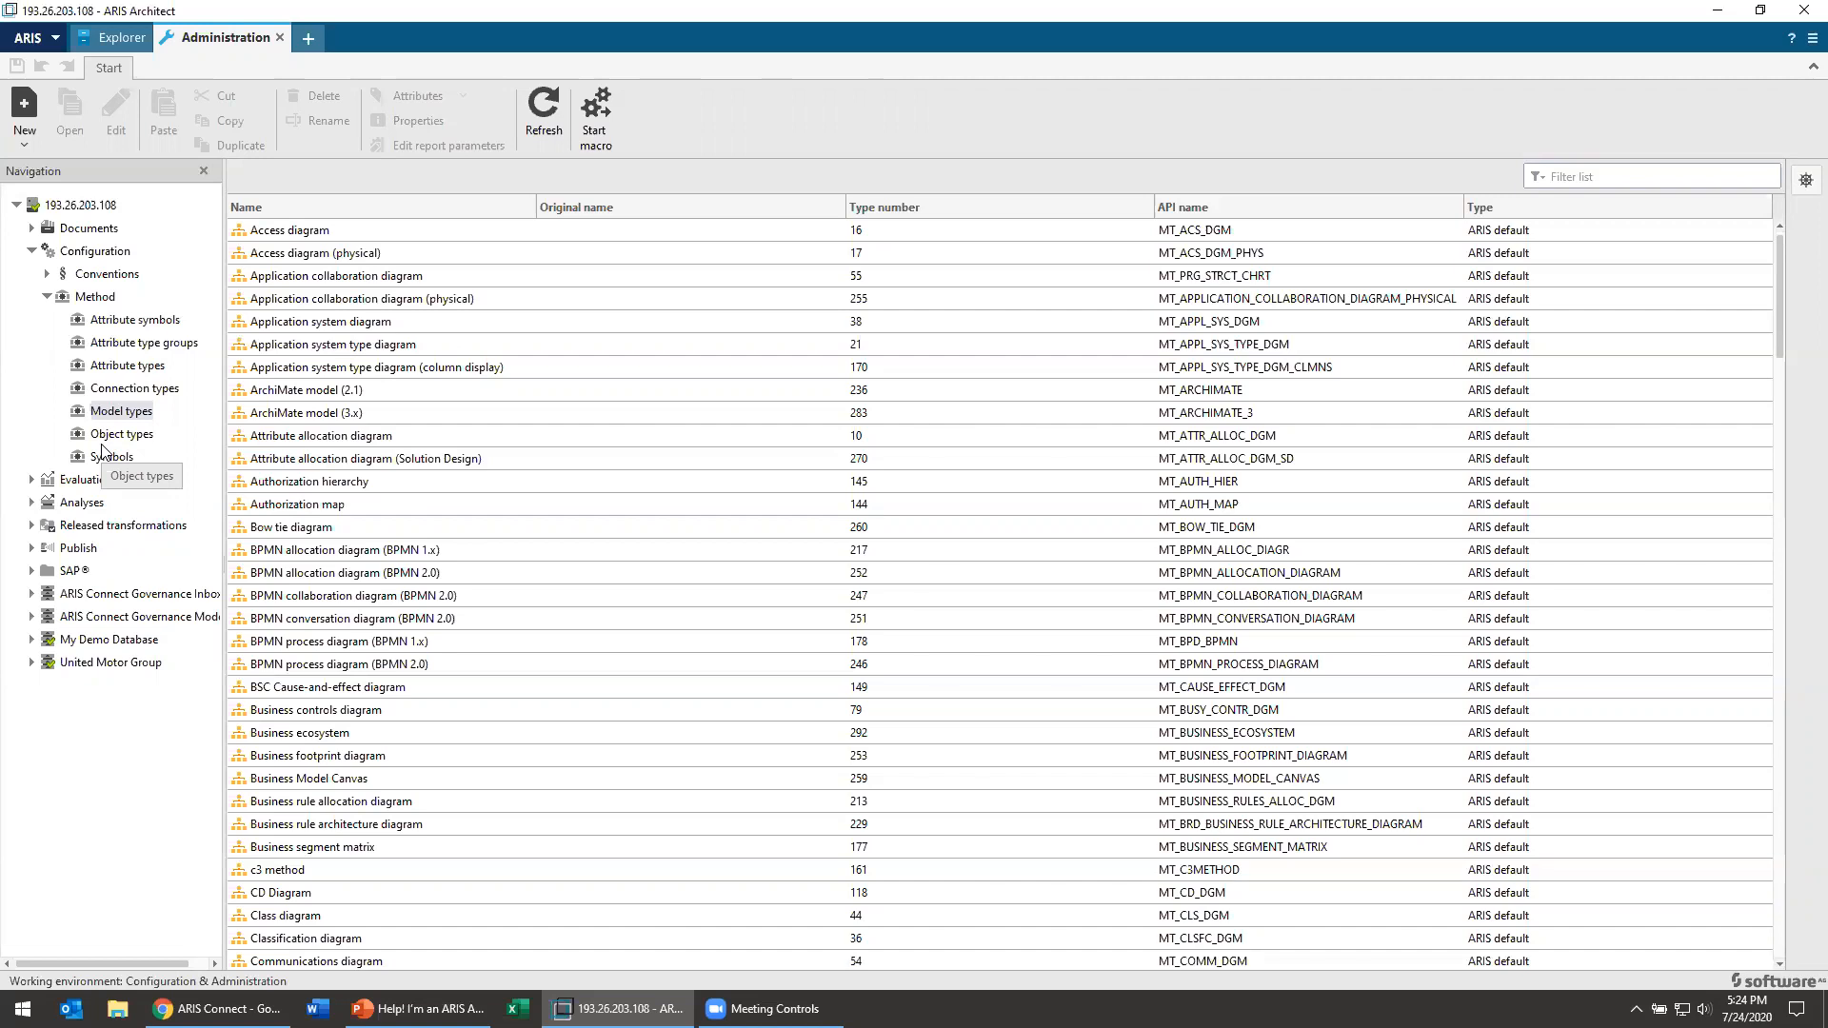
right_click(145, 422)
mouse_move(166, 429)
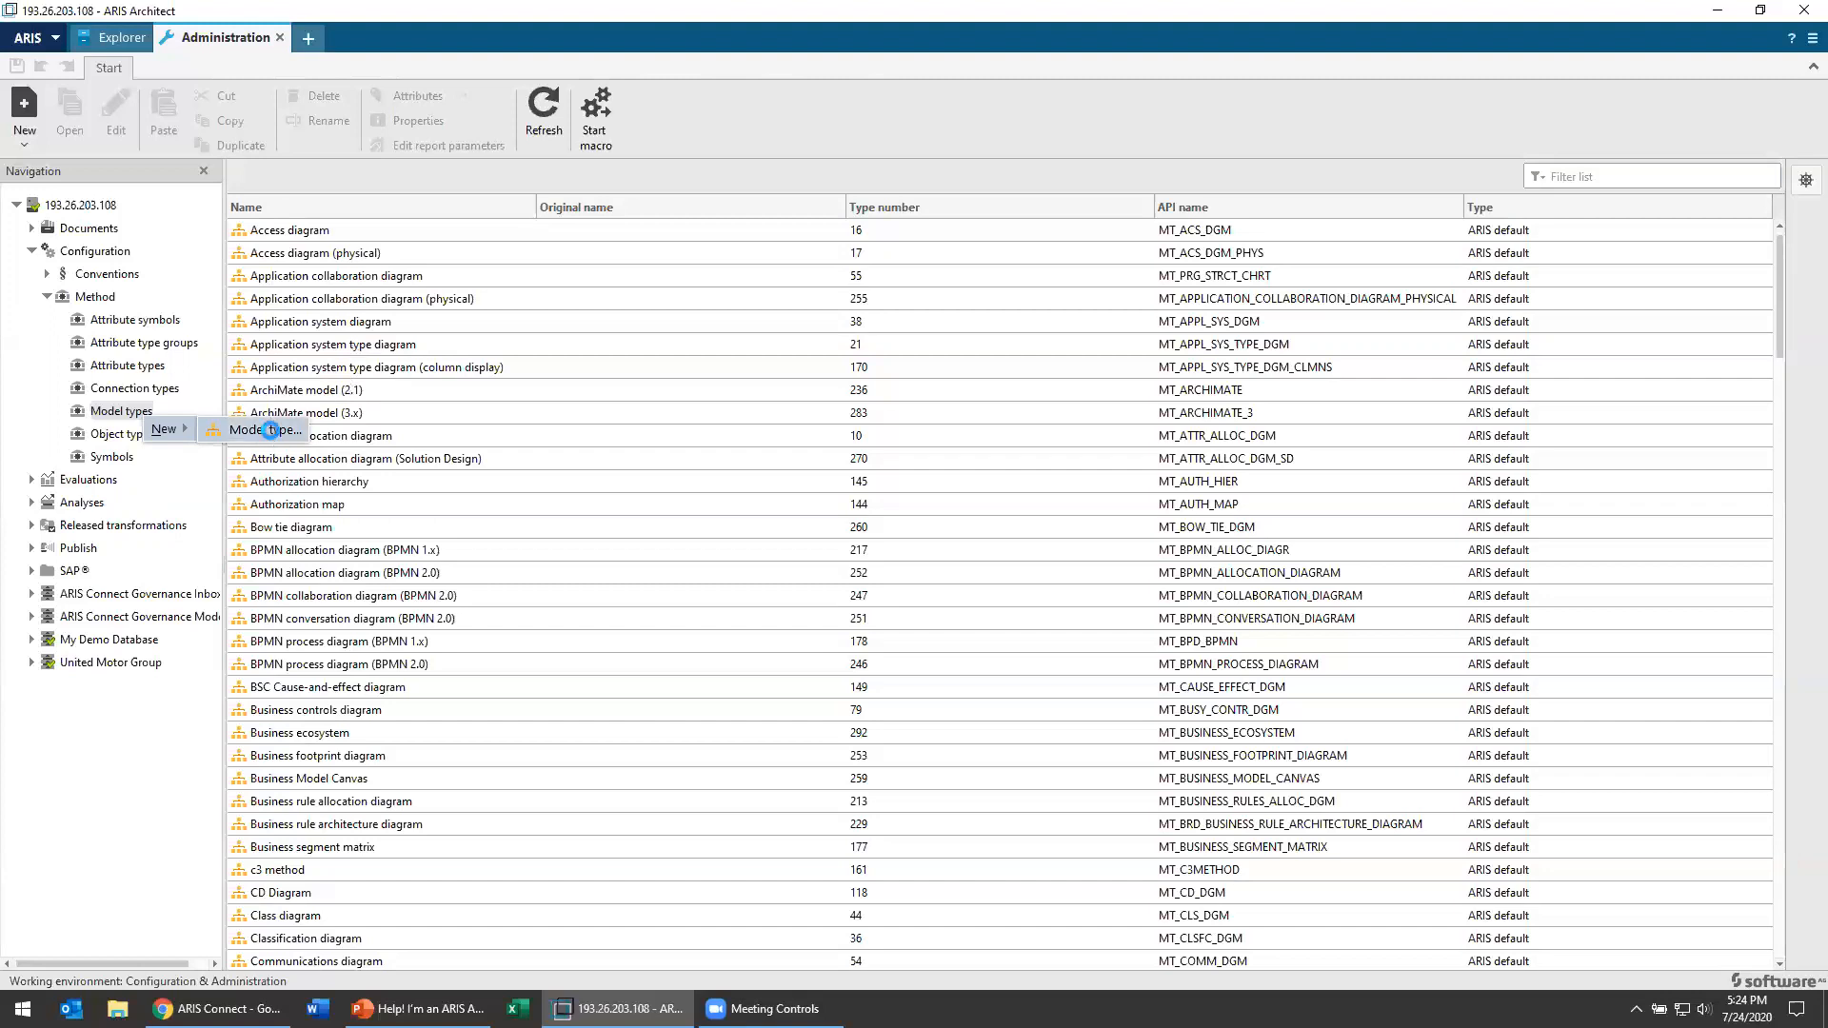
click(272, 432)
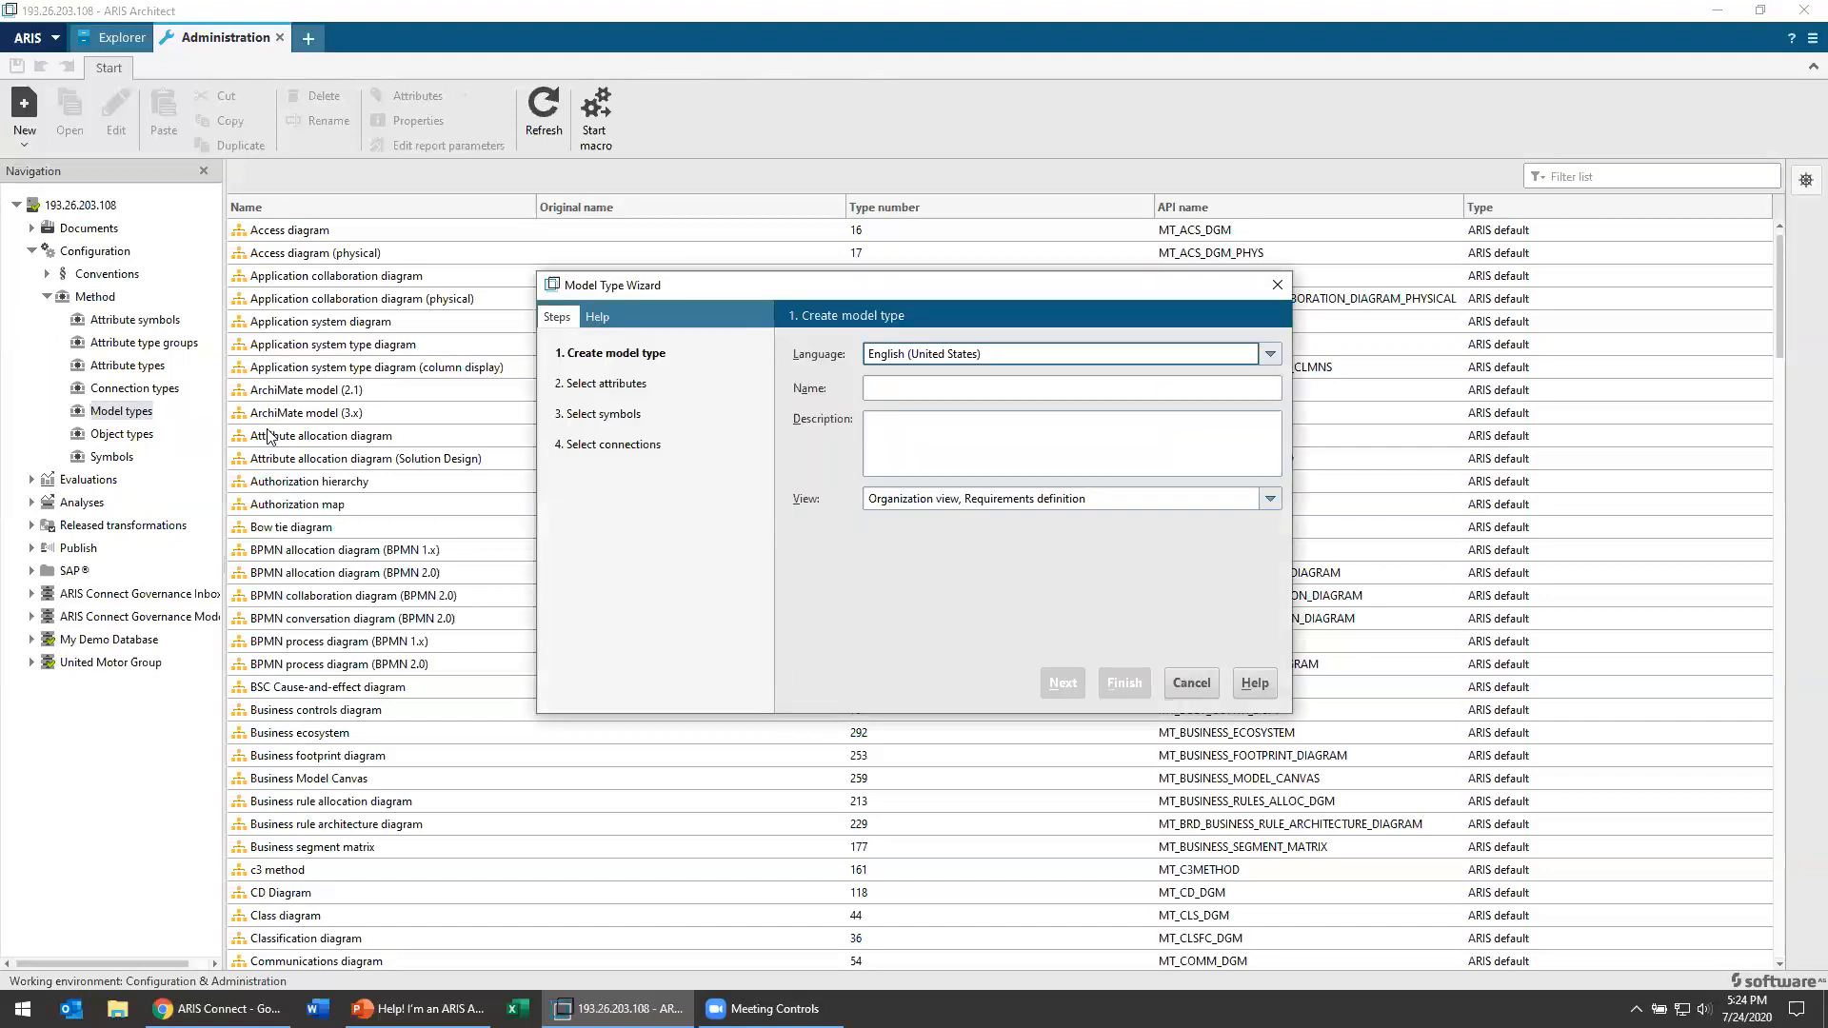
click(1196, 686)
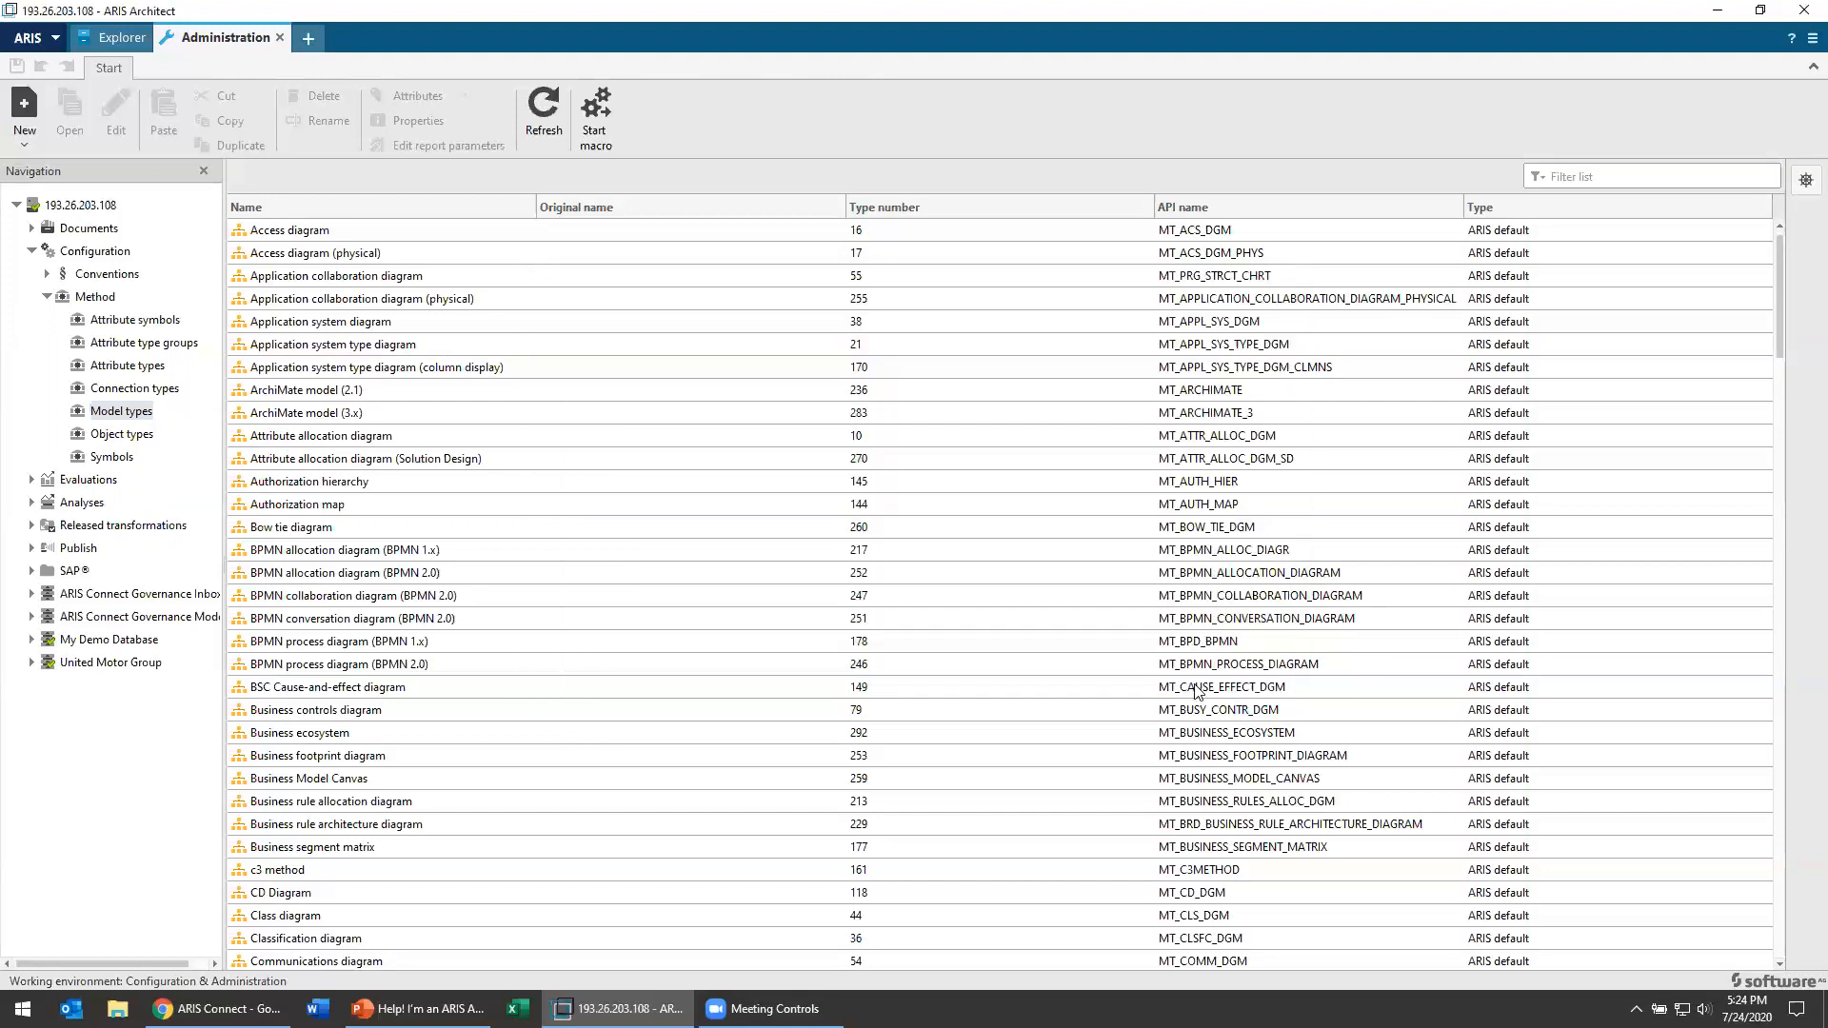
Step: Look through the list of model types and check the actions available for the Access diagram
scroll(412, 419, down, 2)
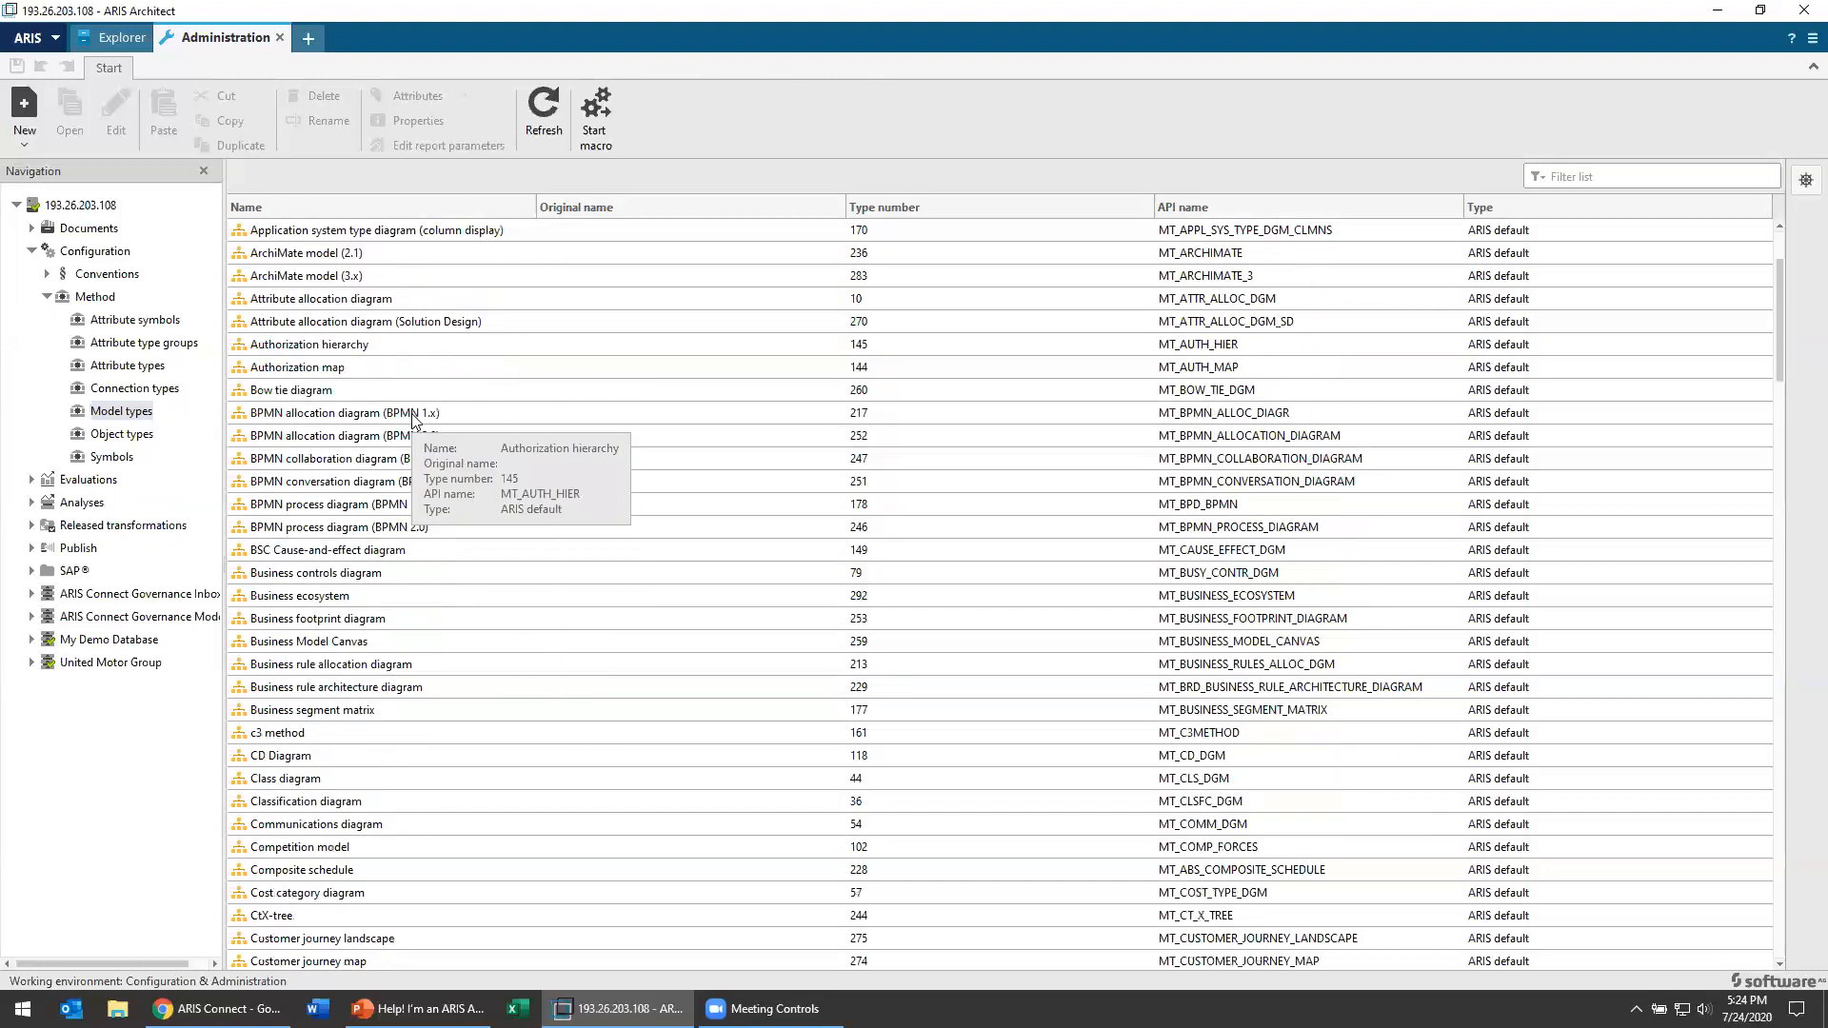
scroll(409, 424, down, 6)
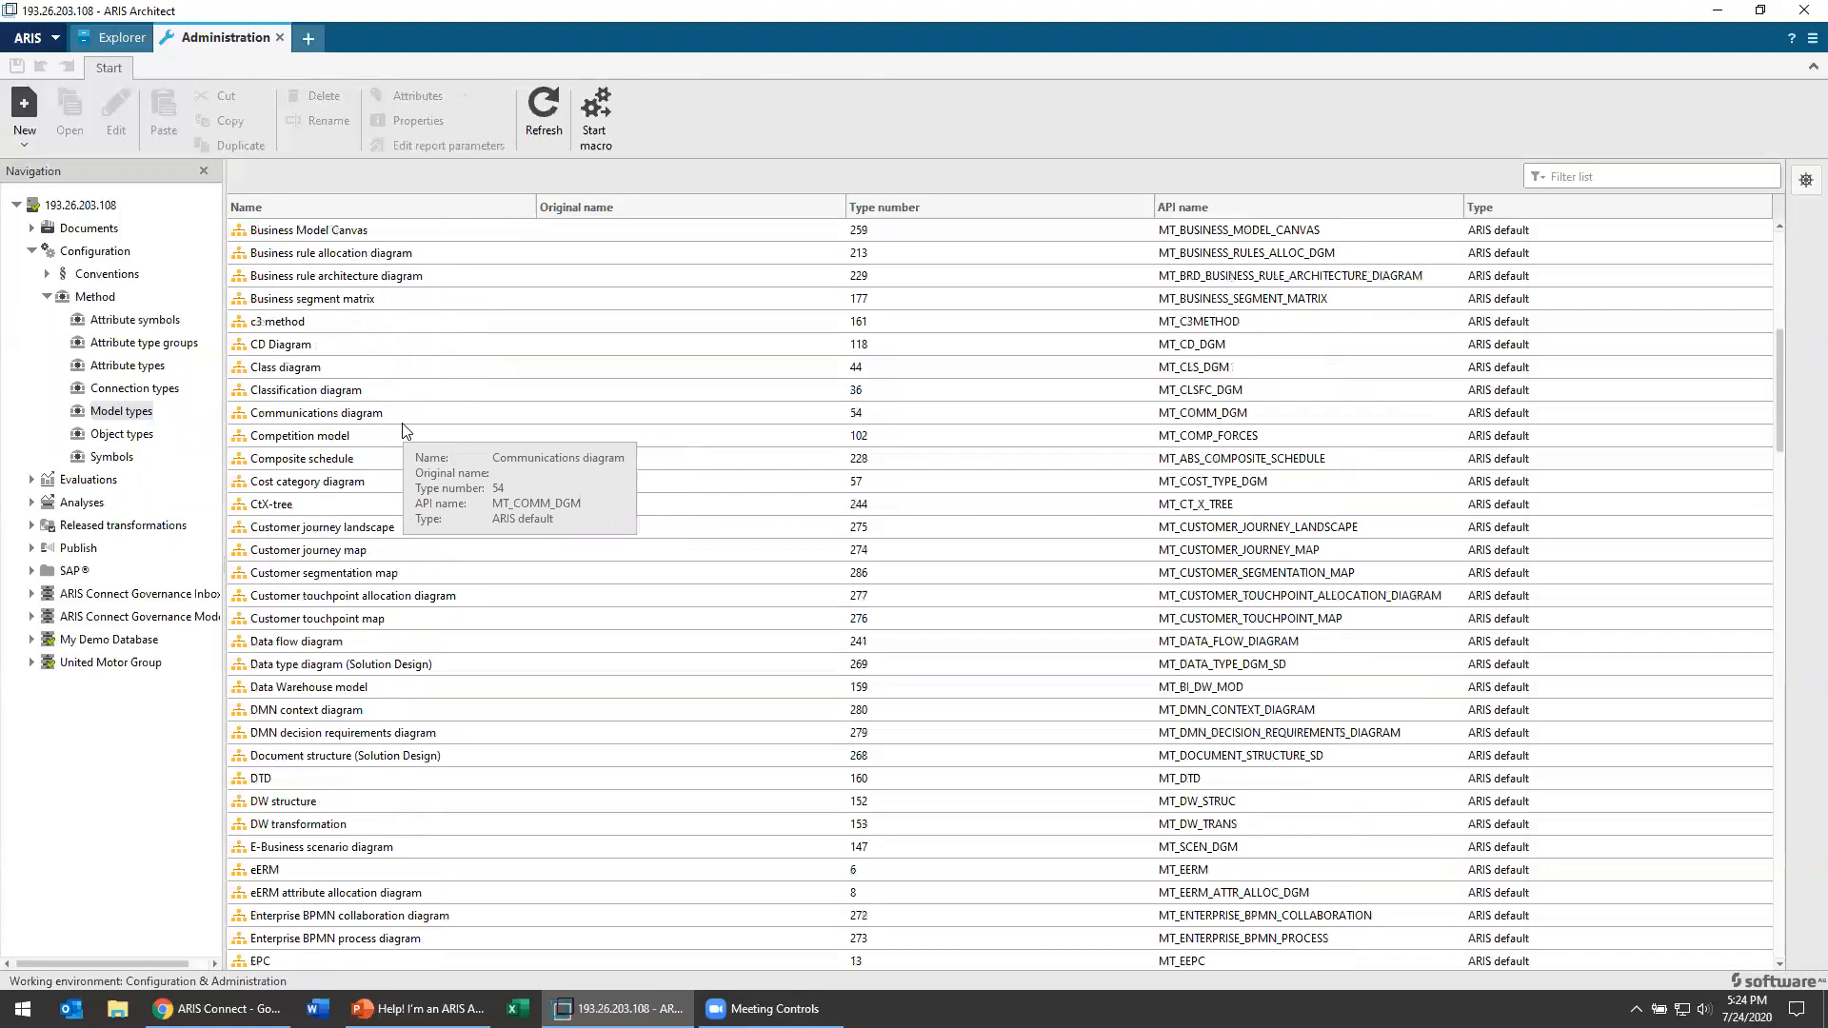
scroll(405, 433, up, 5)
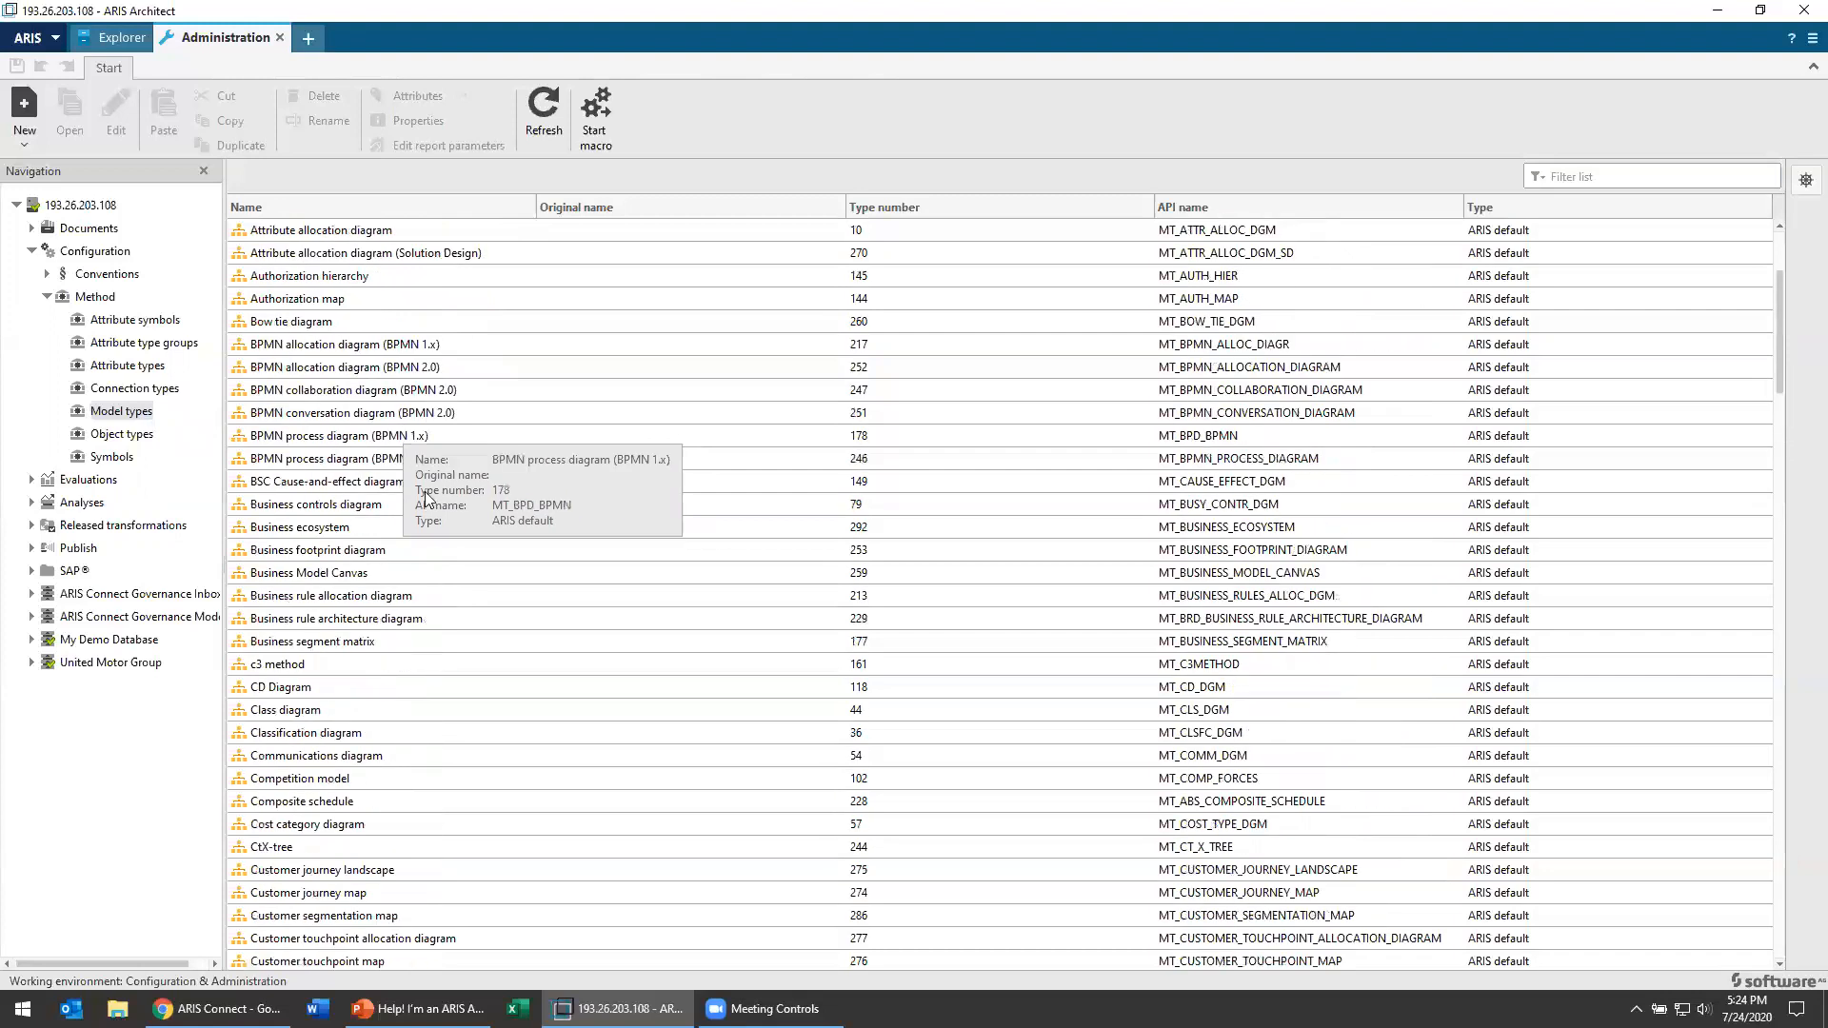
scroll(424, 497, up, 3)
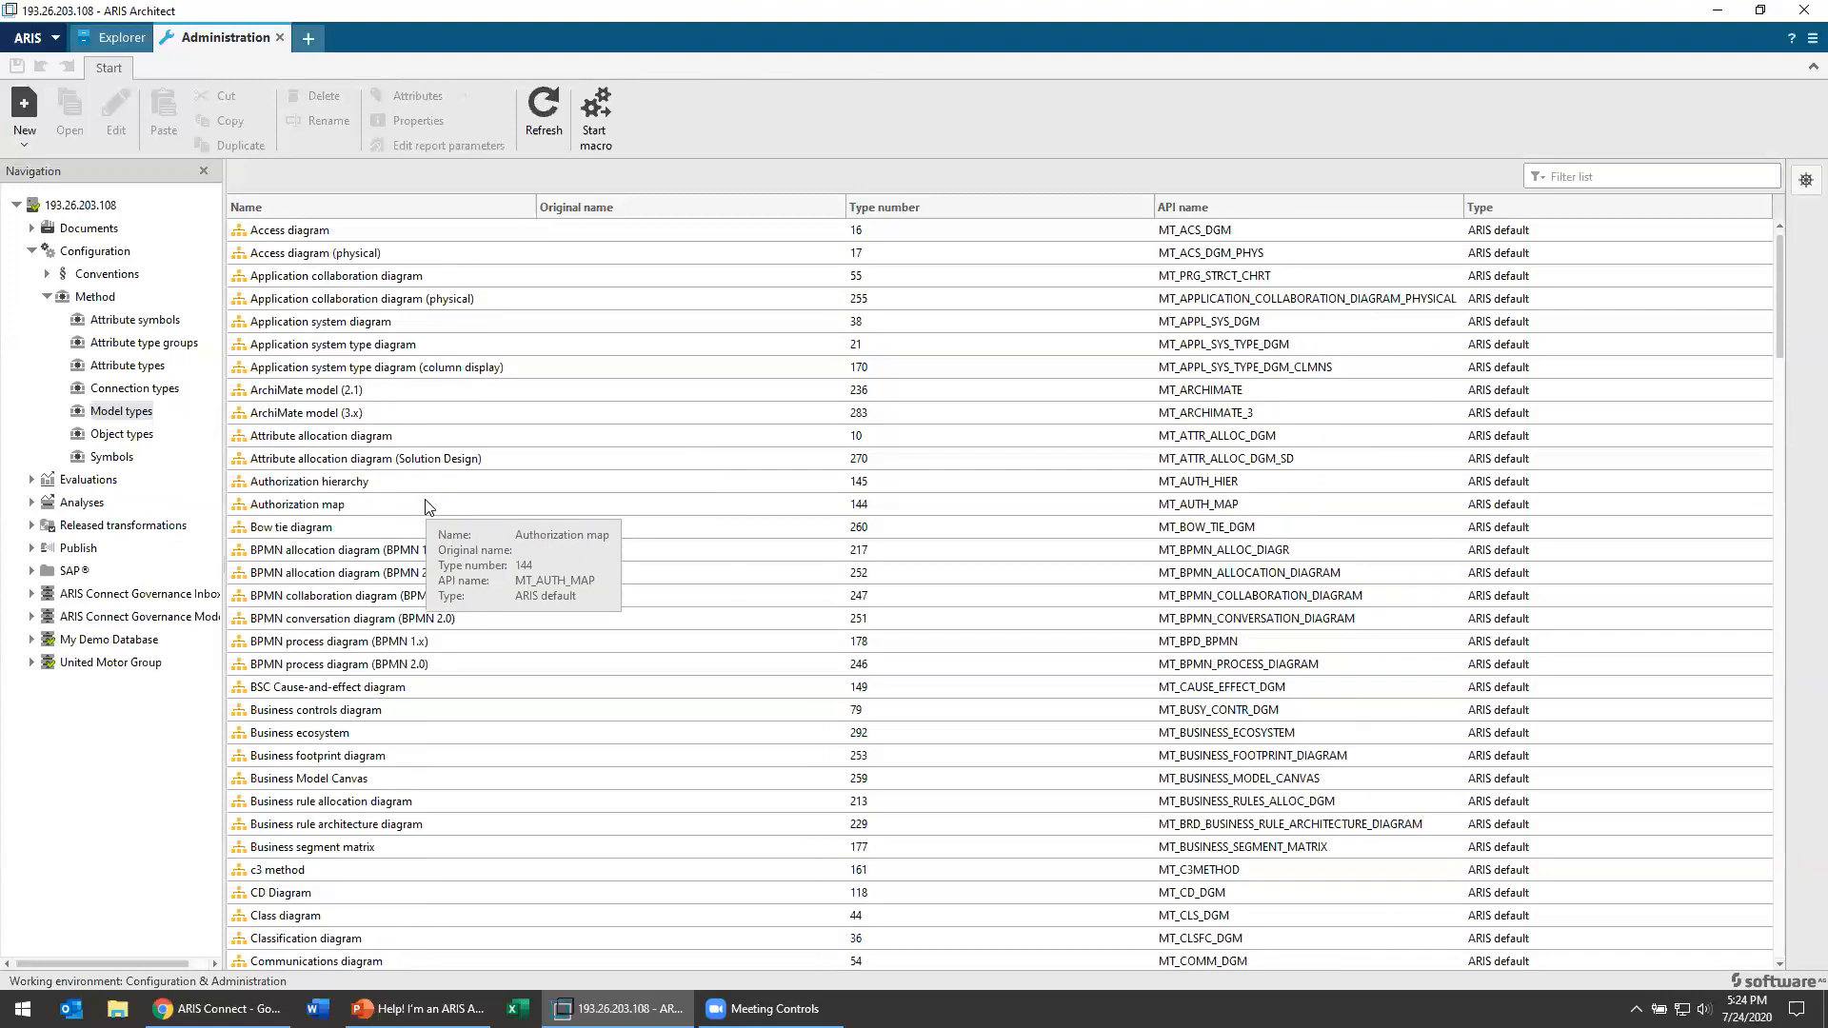
right_click(373, 234)
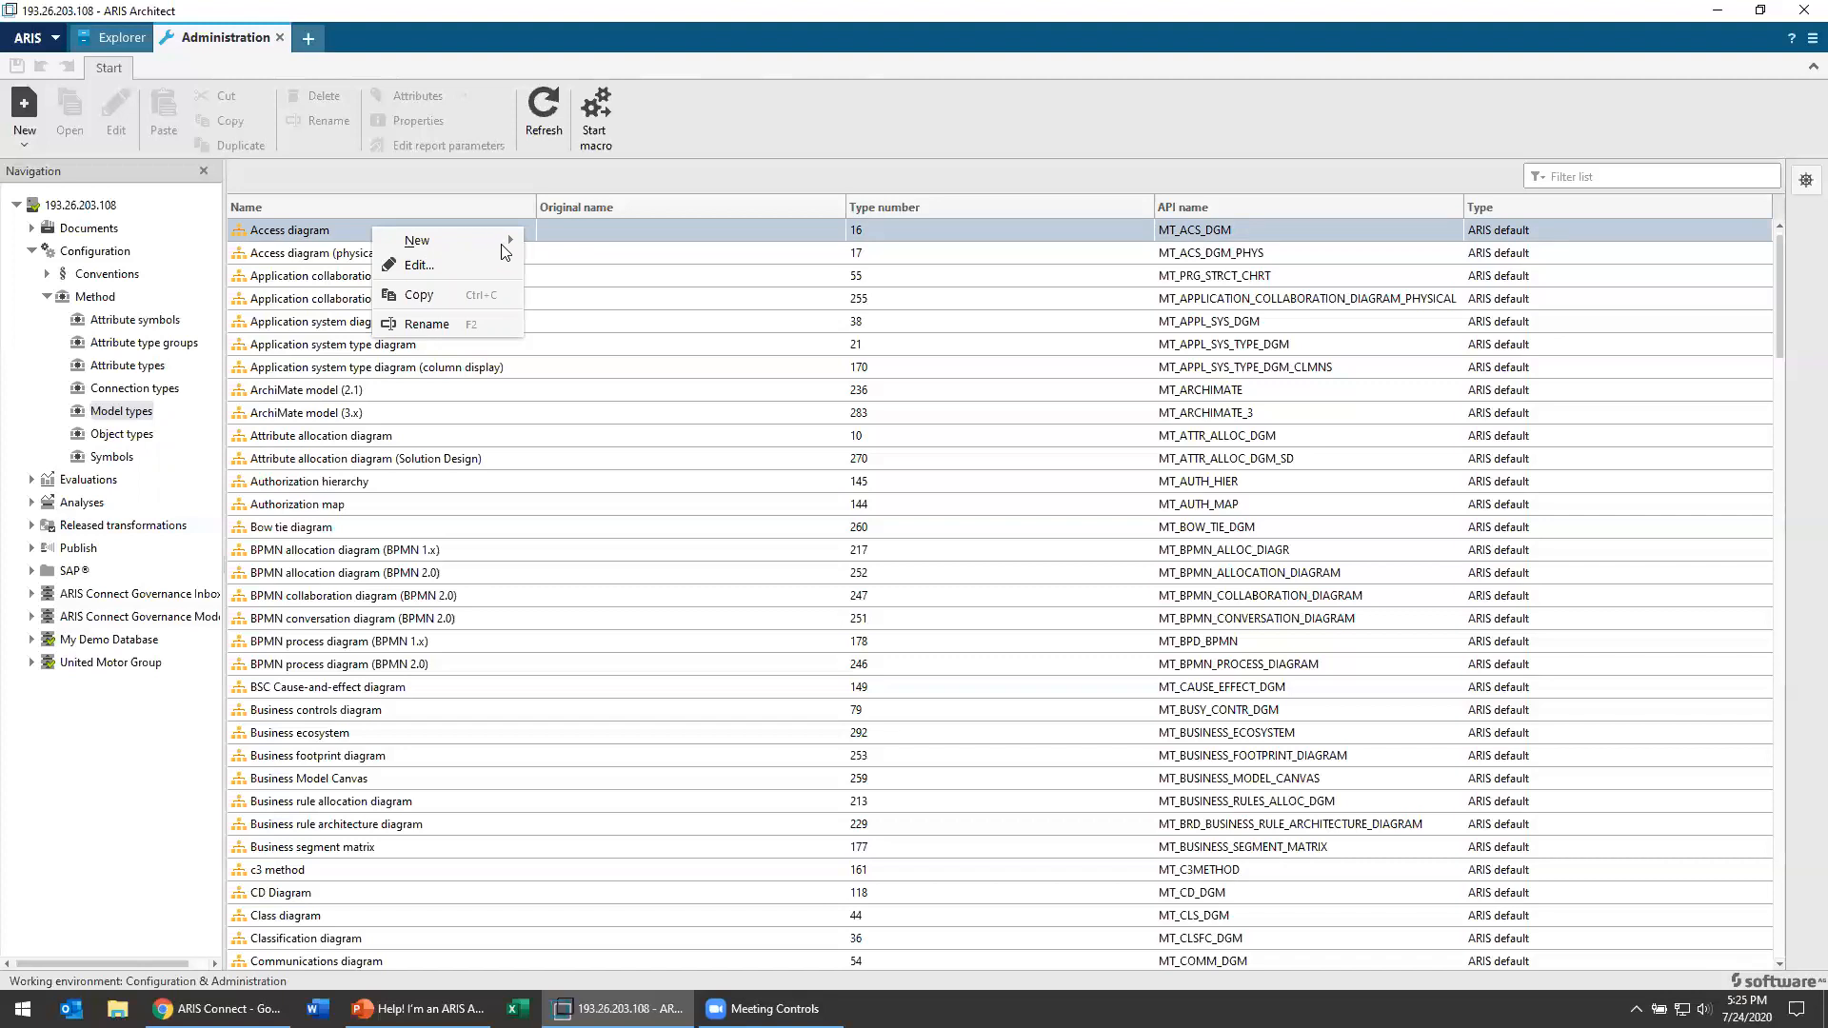
mouse_move(503, 246)
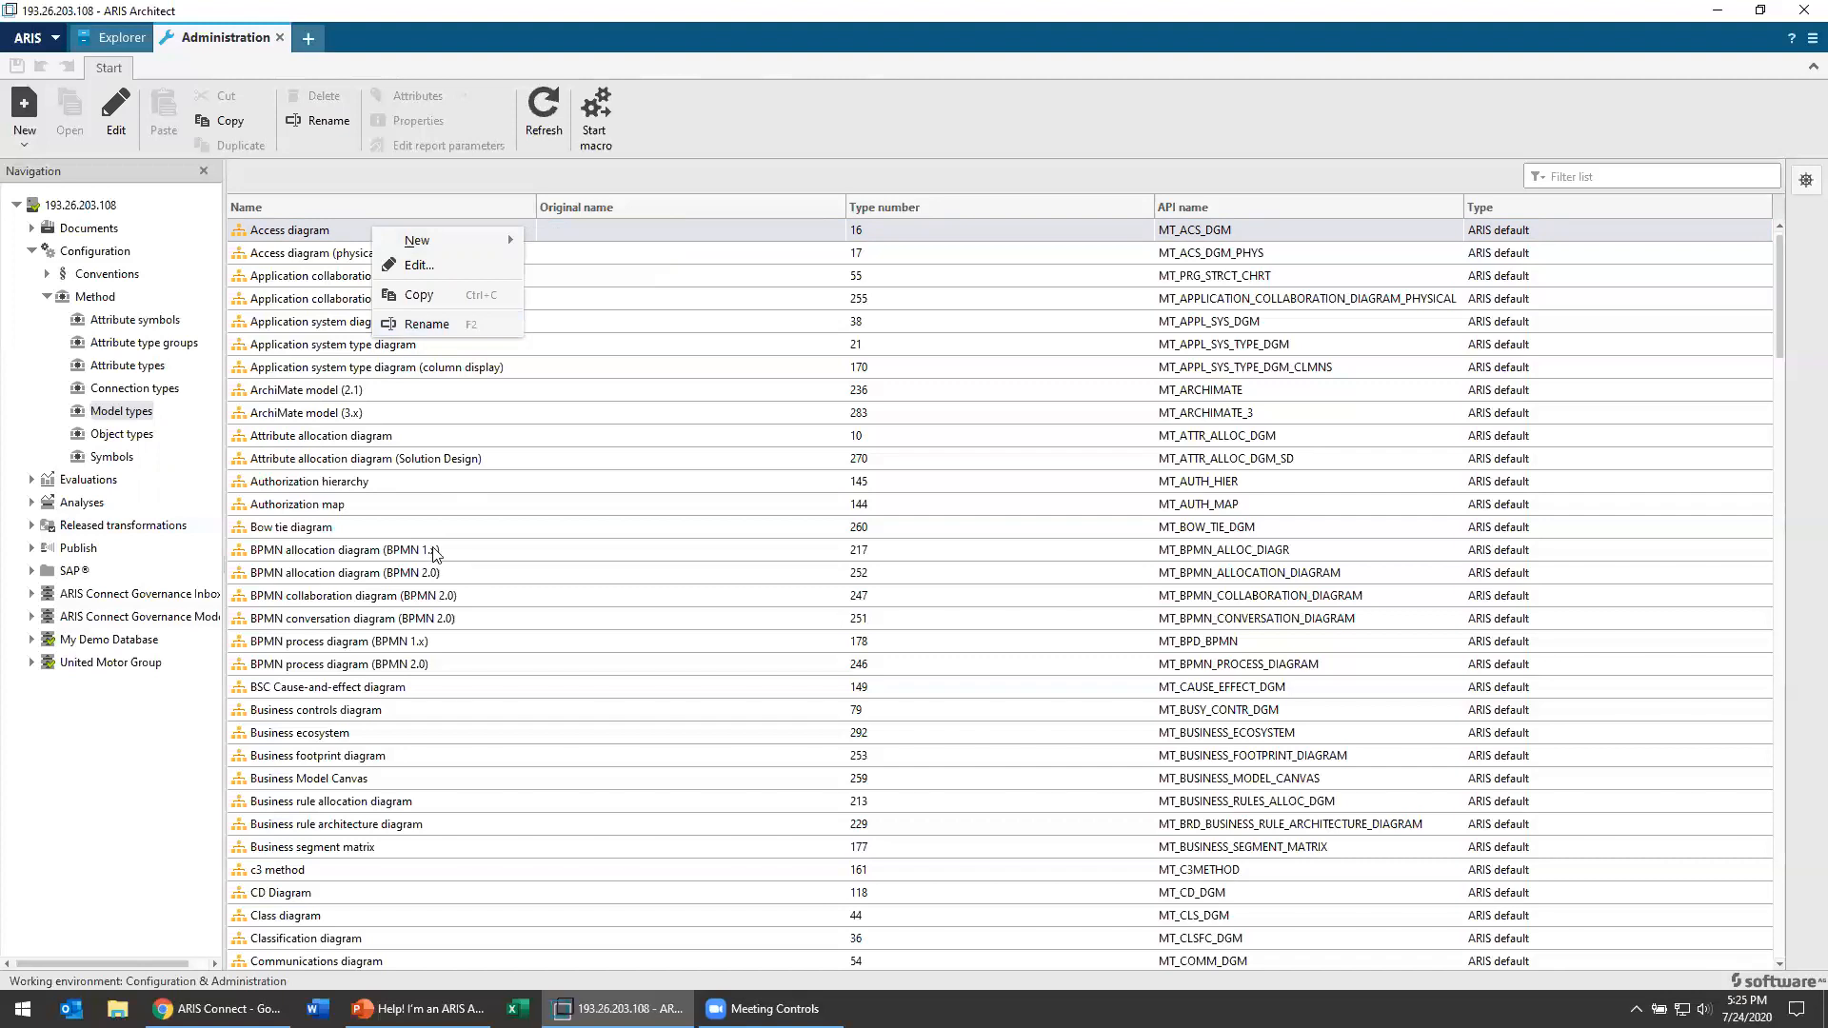
click(403, 575)
Step: Rename the EPC model type as "Process Model"
scroll(314, 742, down, 7)
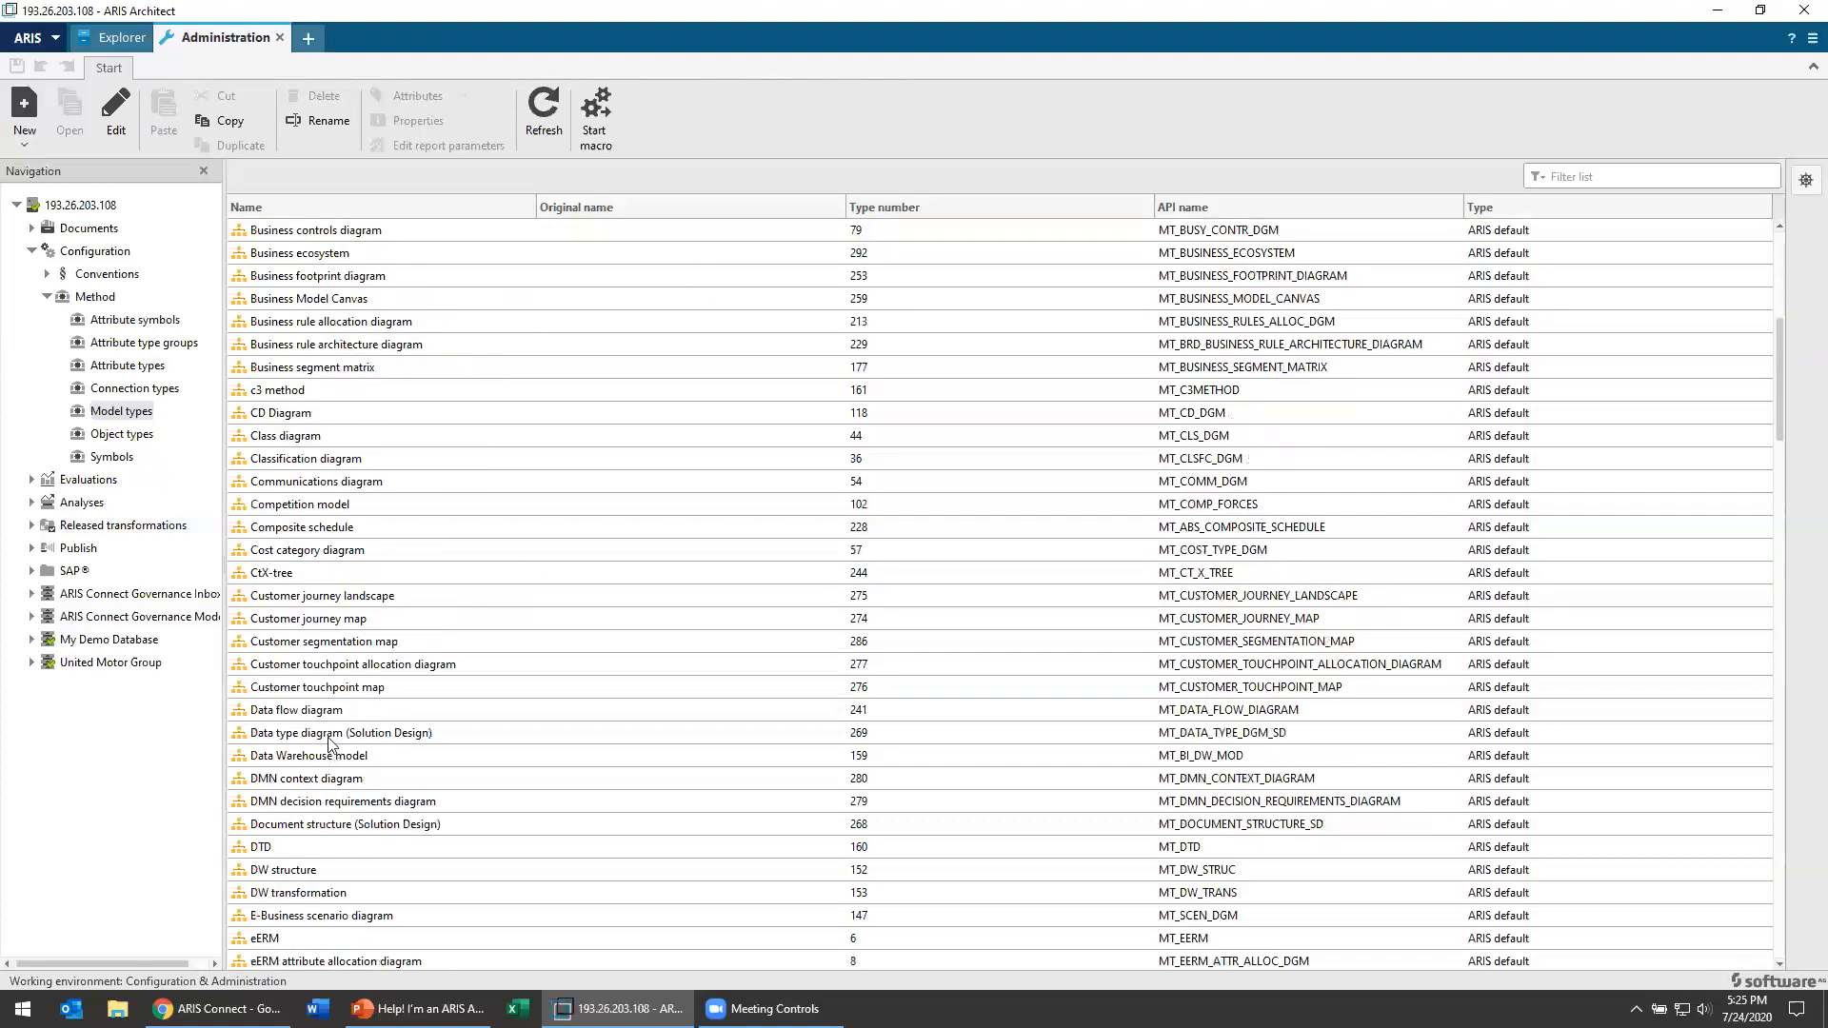
scroll(314, 748, down, 4)
click(299, 760)
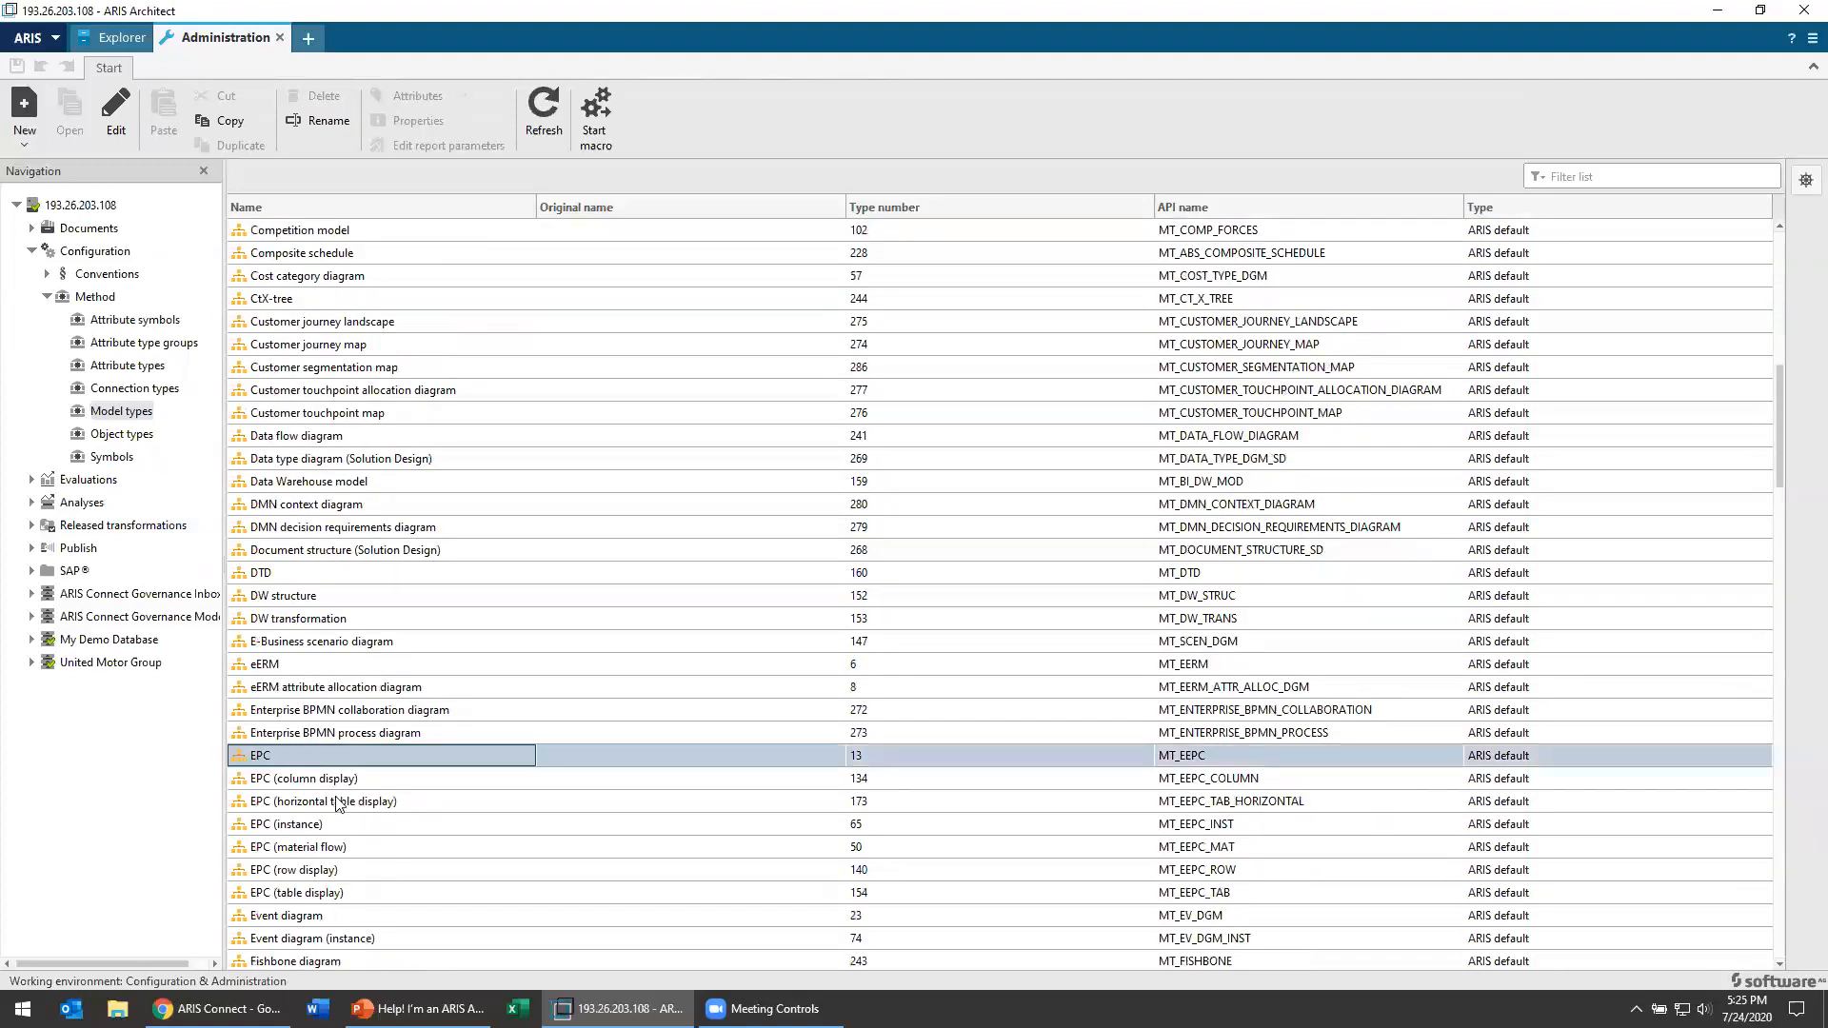
right_click(299, 760)
click(369, 859)
text(Process model)
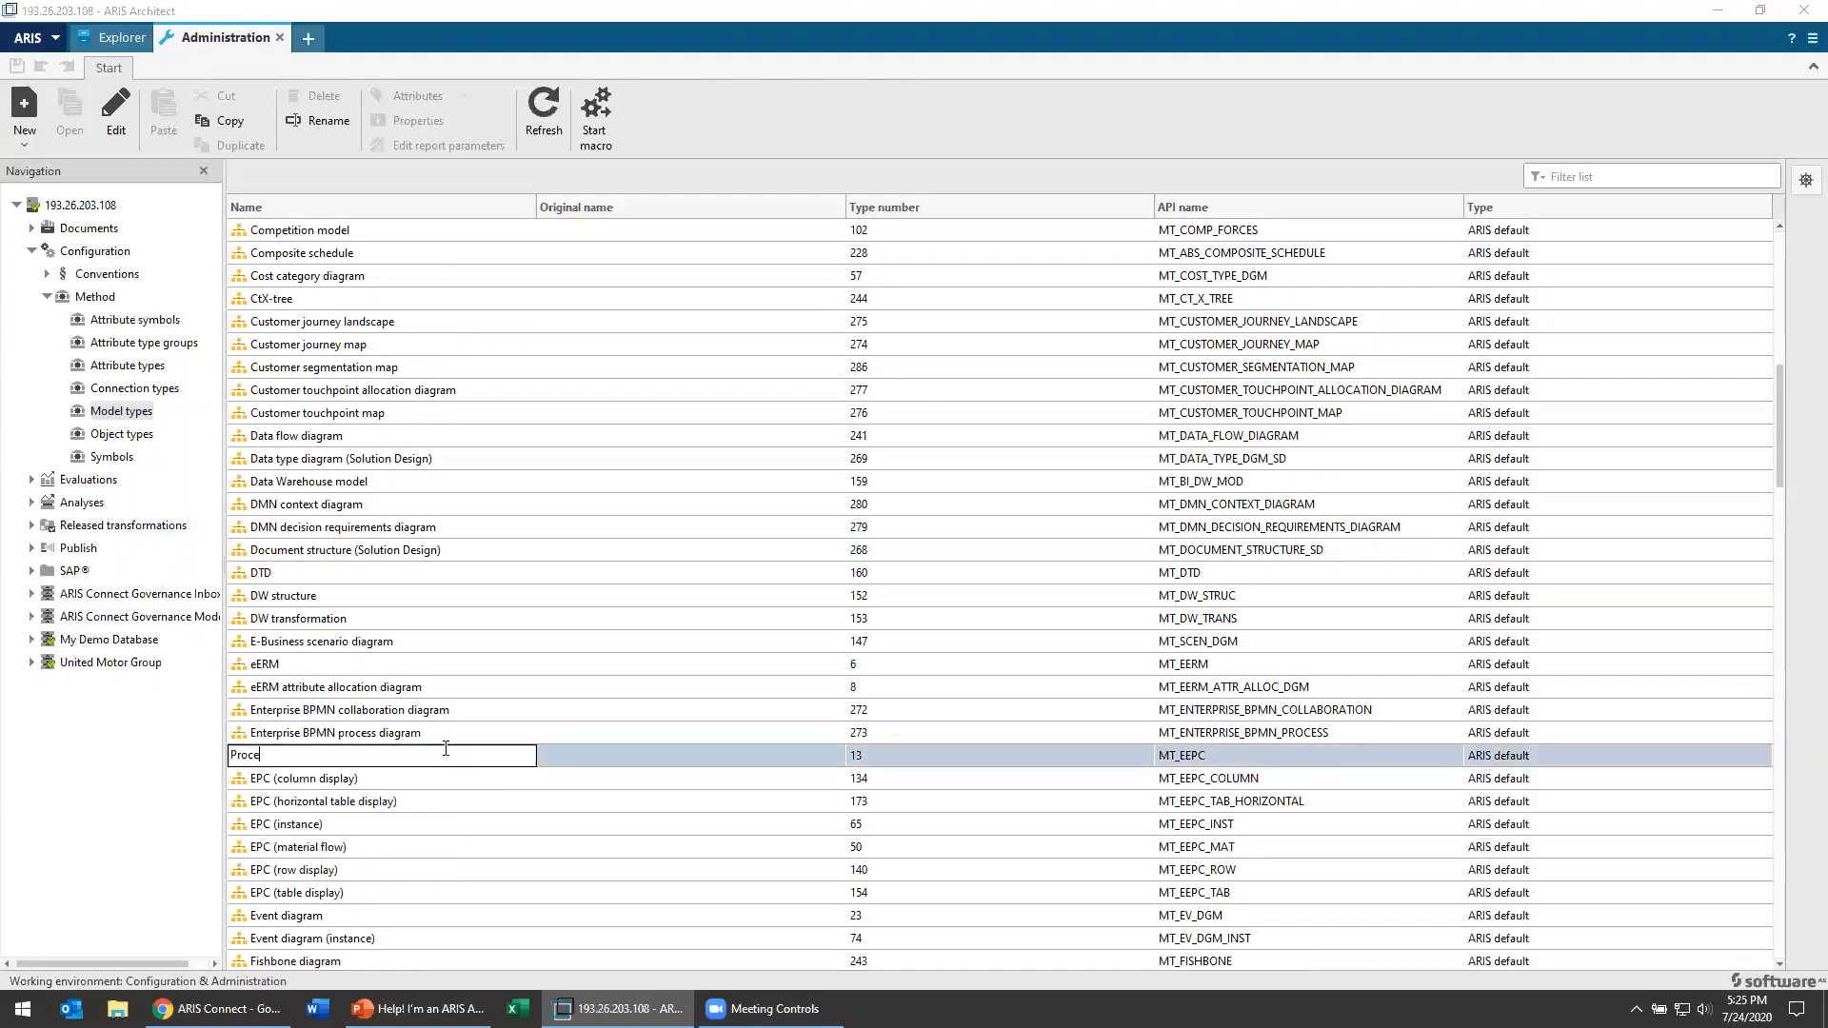
key(BackSpace)
key(BackSpace)
key(BackSpace)
key(BackSpace)
key(BackSpace)
text(Model)
key(Return)
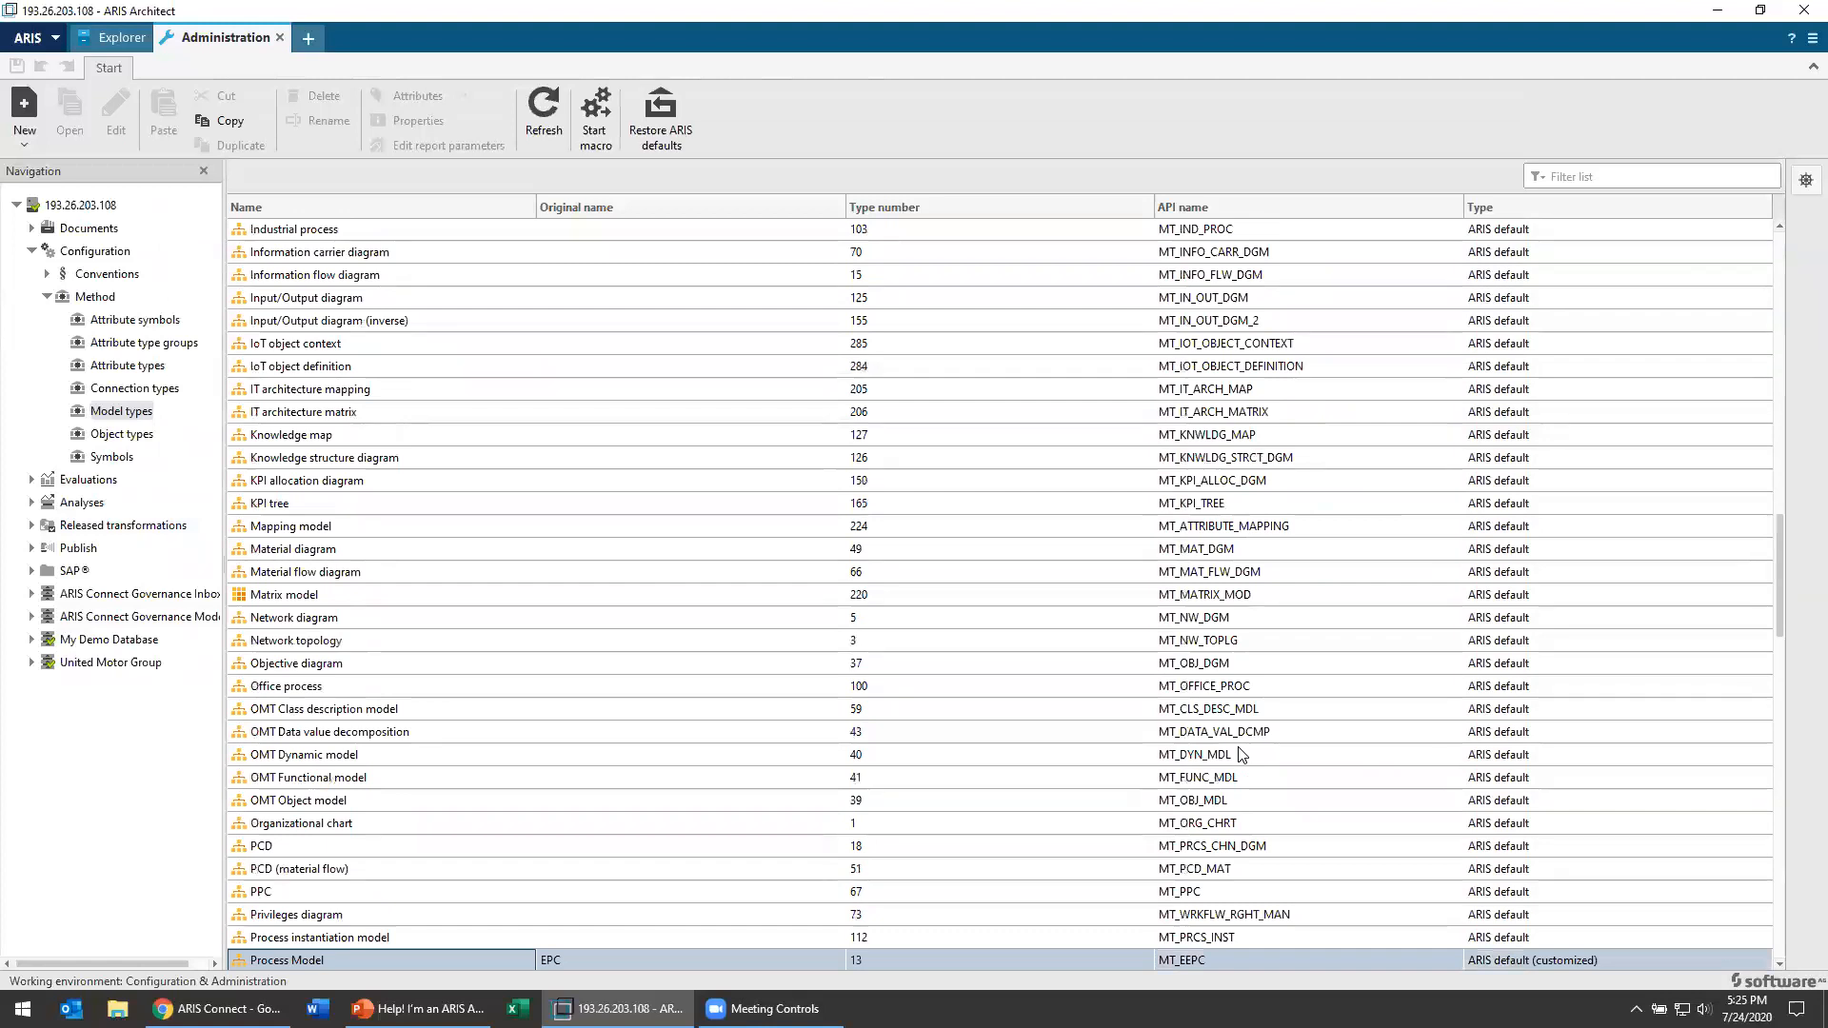
Step: Restore the renamed Process Model type to its ARIS defaults
scroll(448, 857, down, 6)
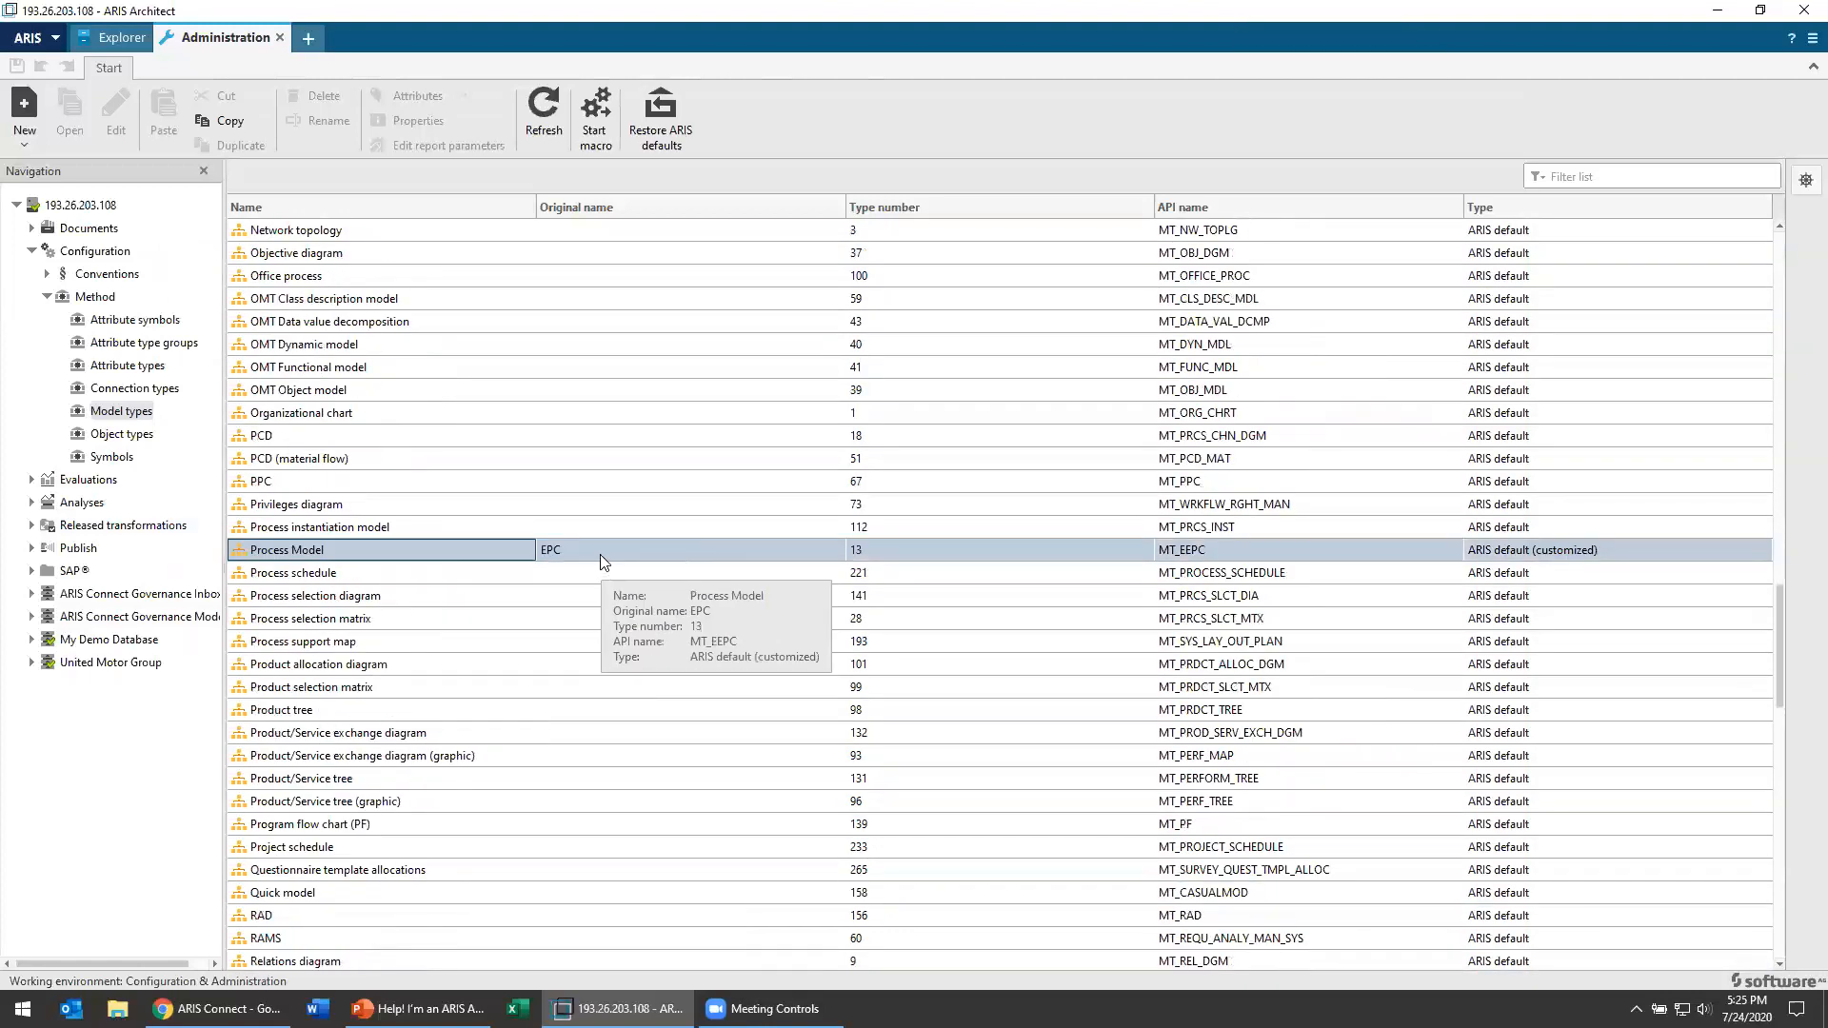
right_click(522, 551)
click(572, 594)
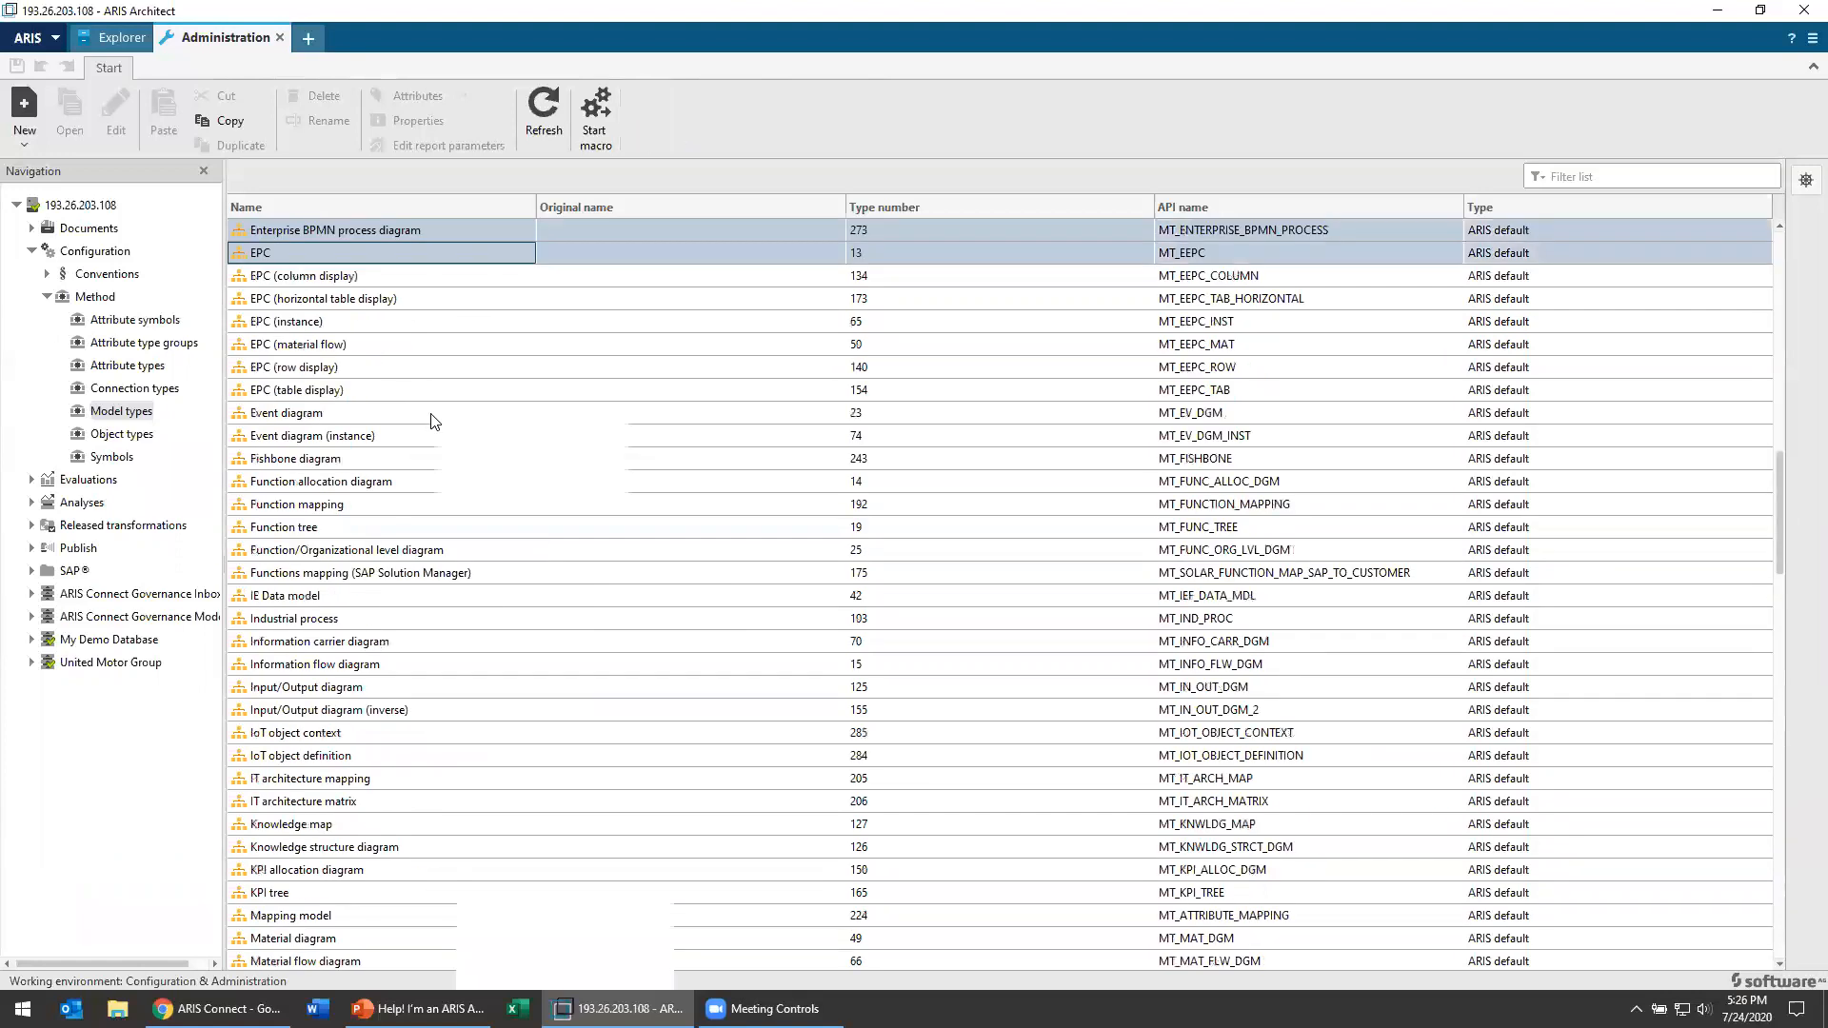
scroll(394, 448, up, 8)
click(374, 482)
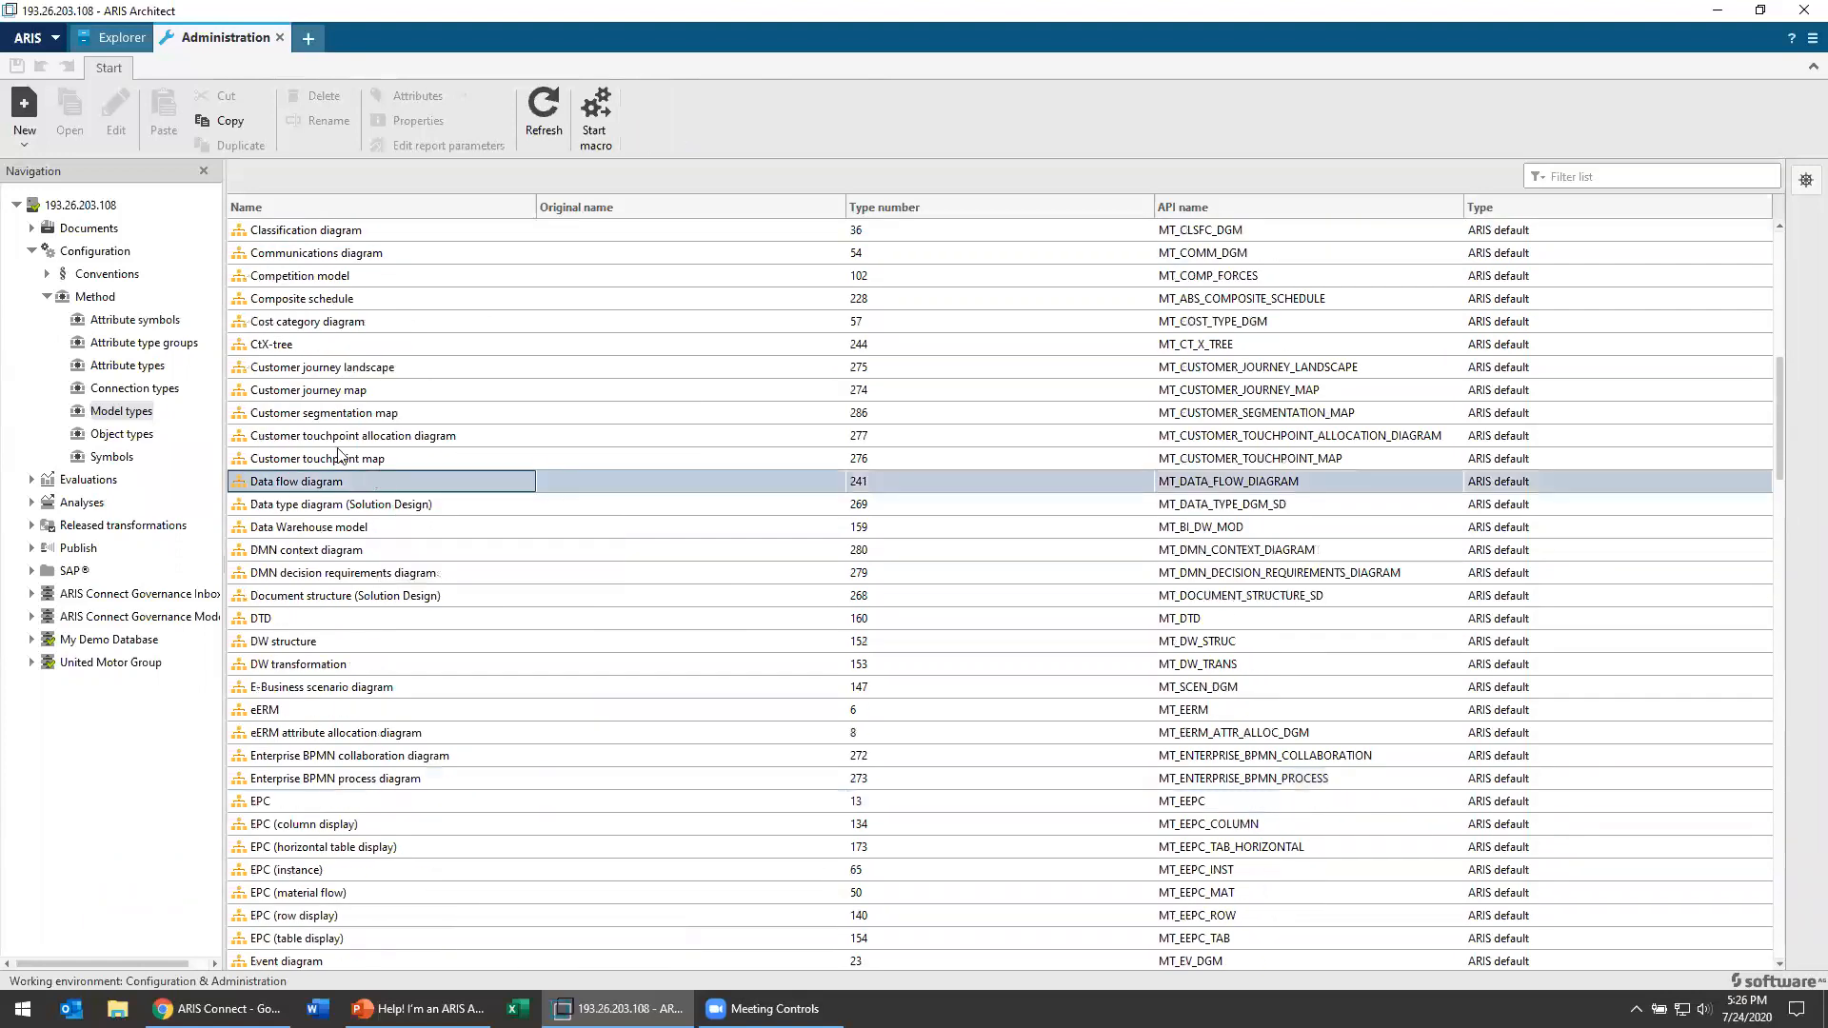
Step: Start a new model type and name it "Widget Model"
right_click(135, 416)
click(204, 430)
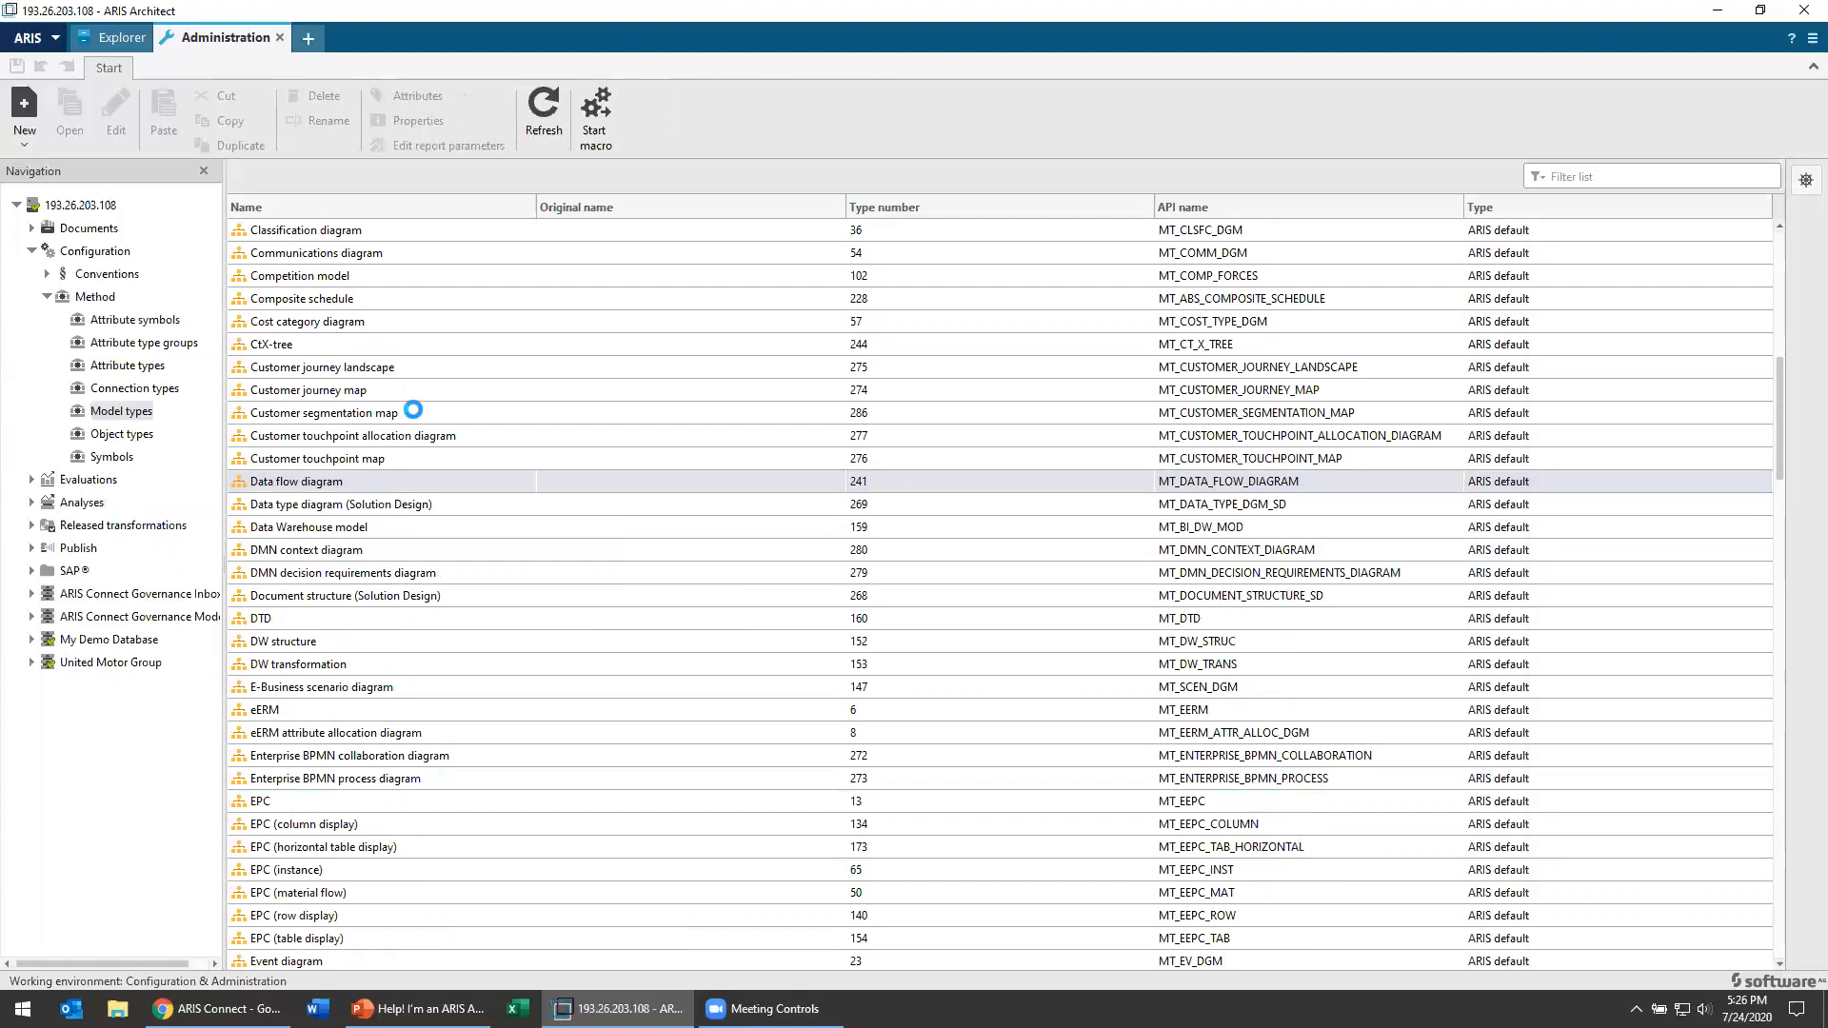
click(926, 398)
text(Widget Model)
key(Tab)
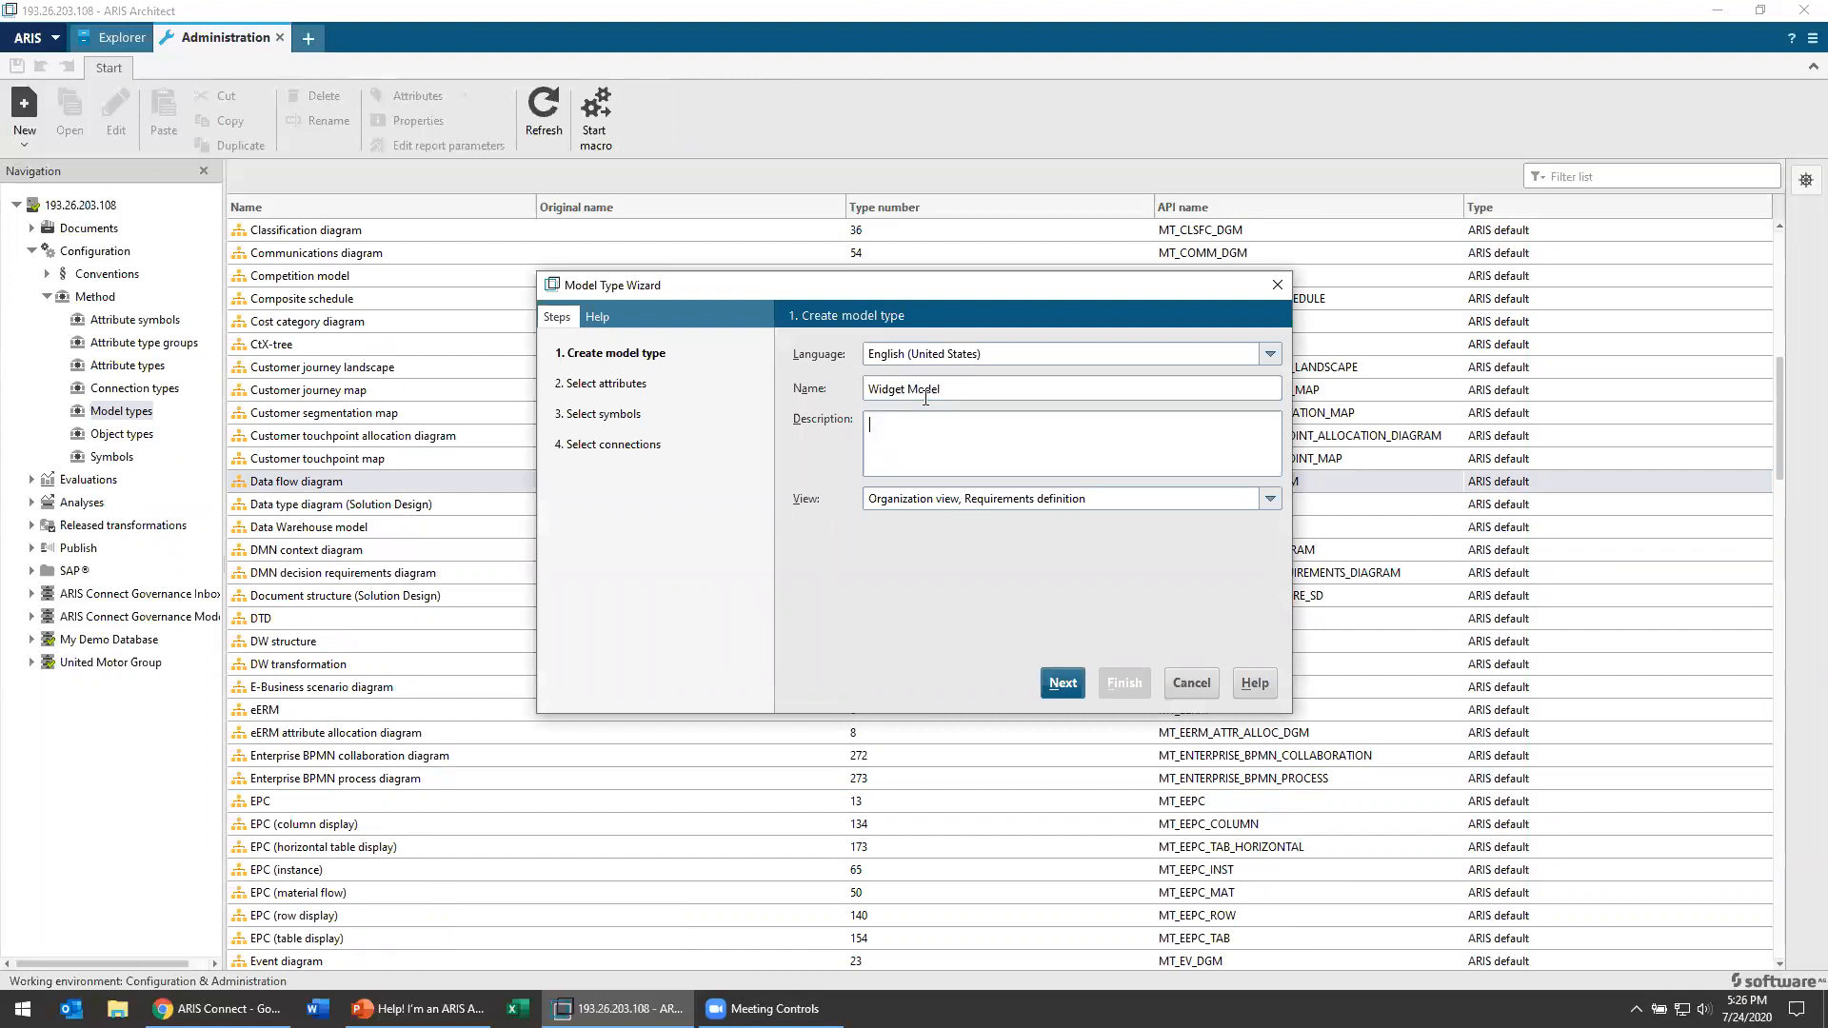
Step: Enter "This it the breakdown of widgets" as the new model type's description
text(This it the breakdown of dgets)
Step: Set the model type's view to "Process view, Requirements definition" and continue to the attribute selection
click(1271, 499)
scroll(1196, 535, down, 3)
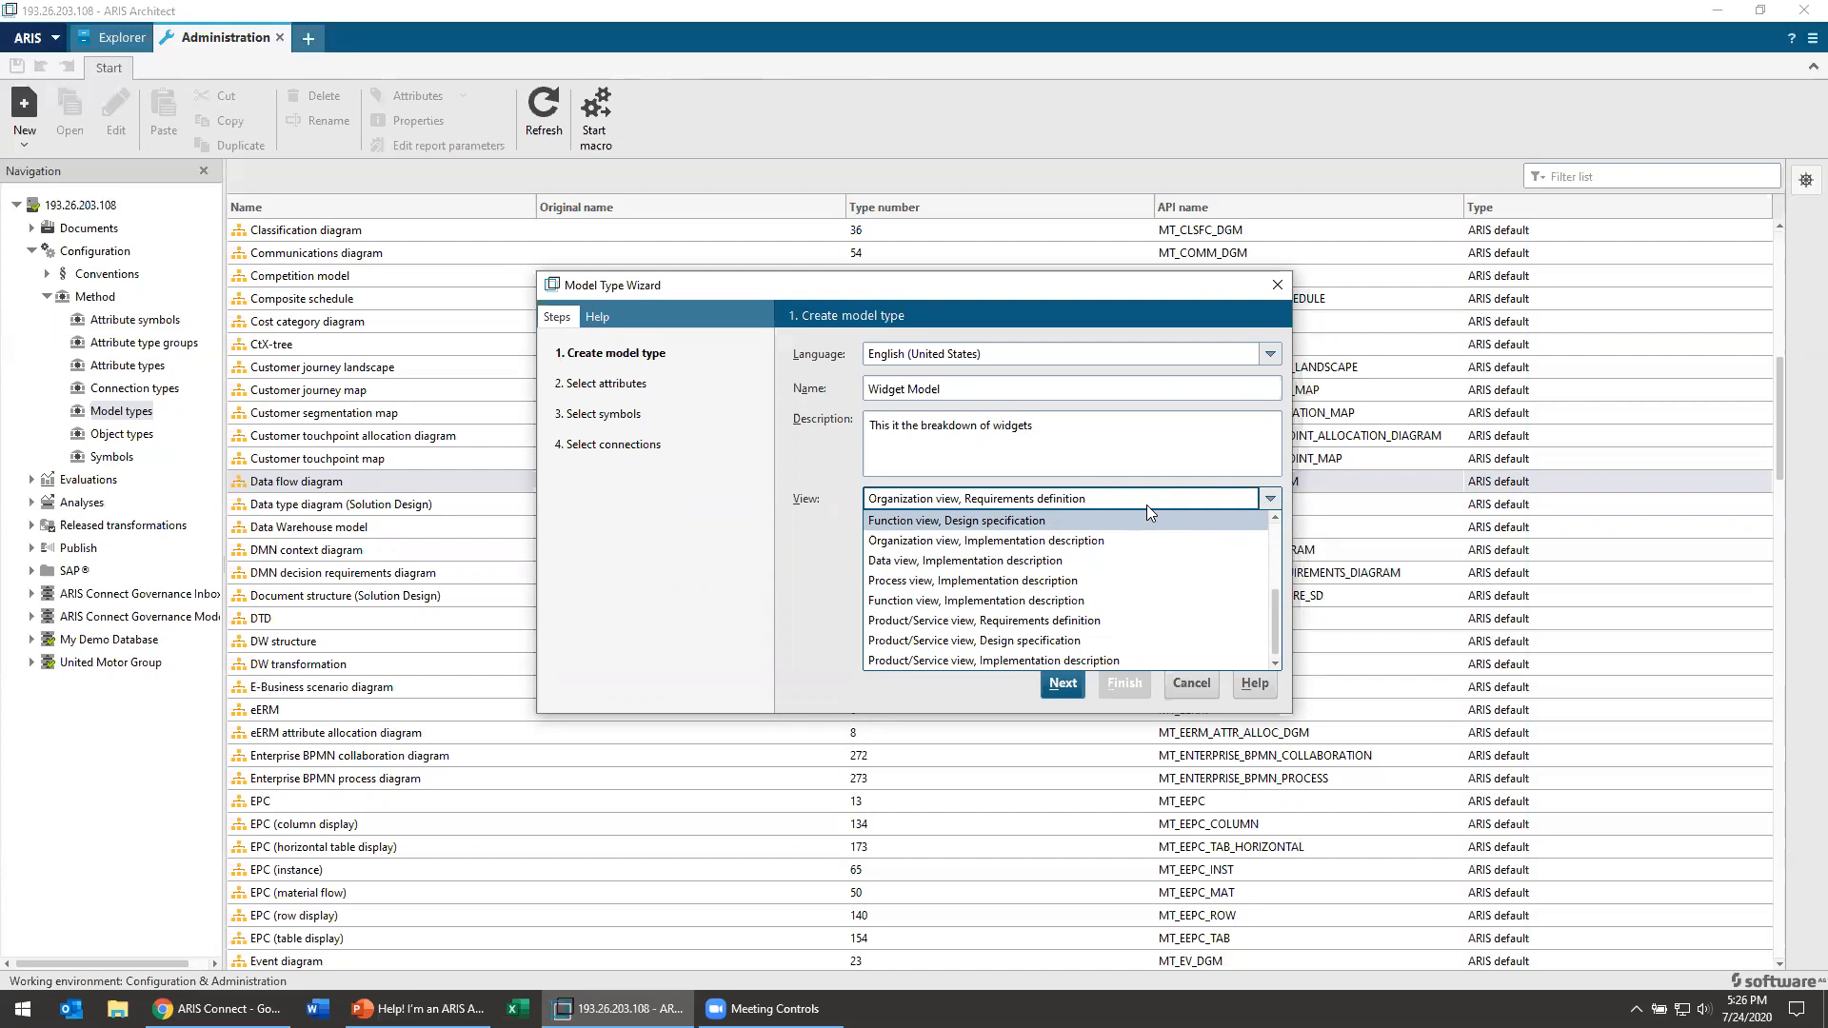
scroll(1057, 581, up, 3)
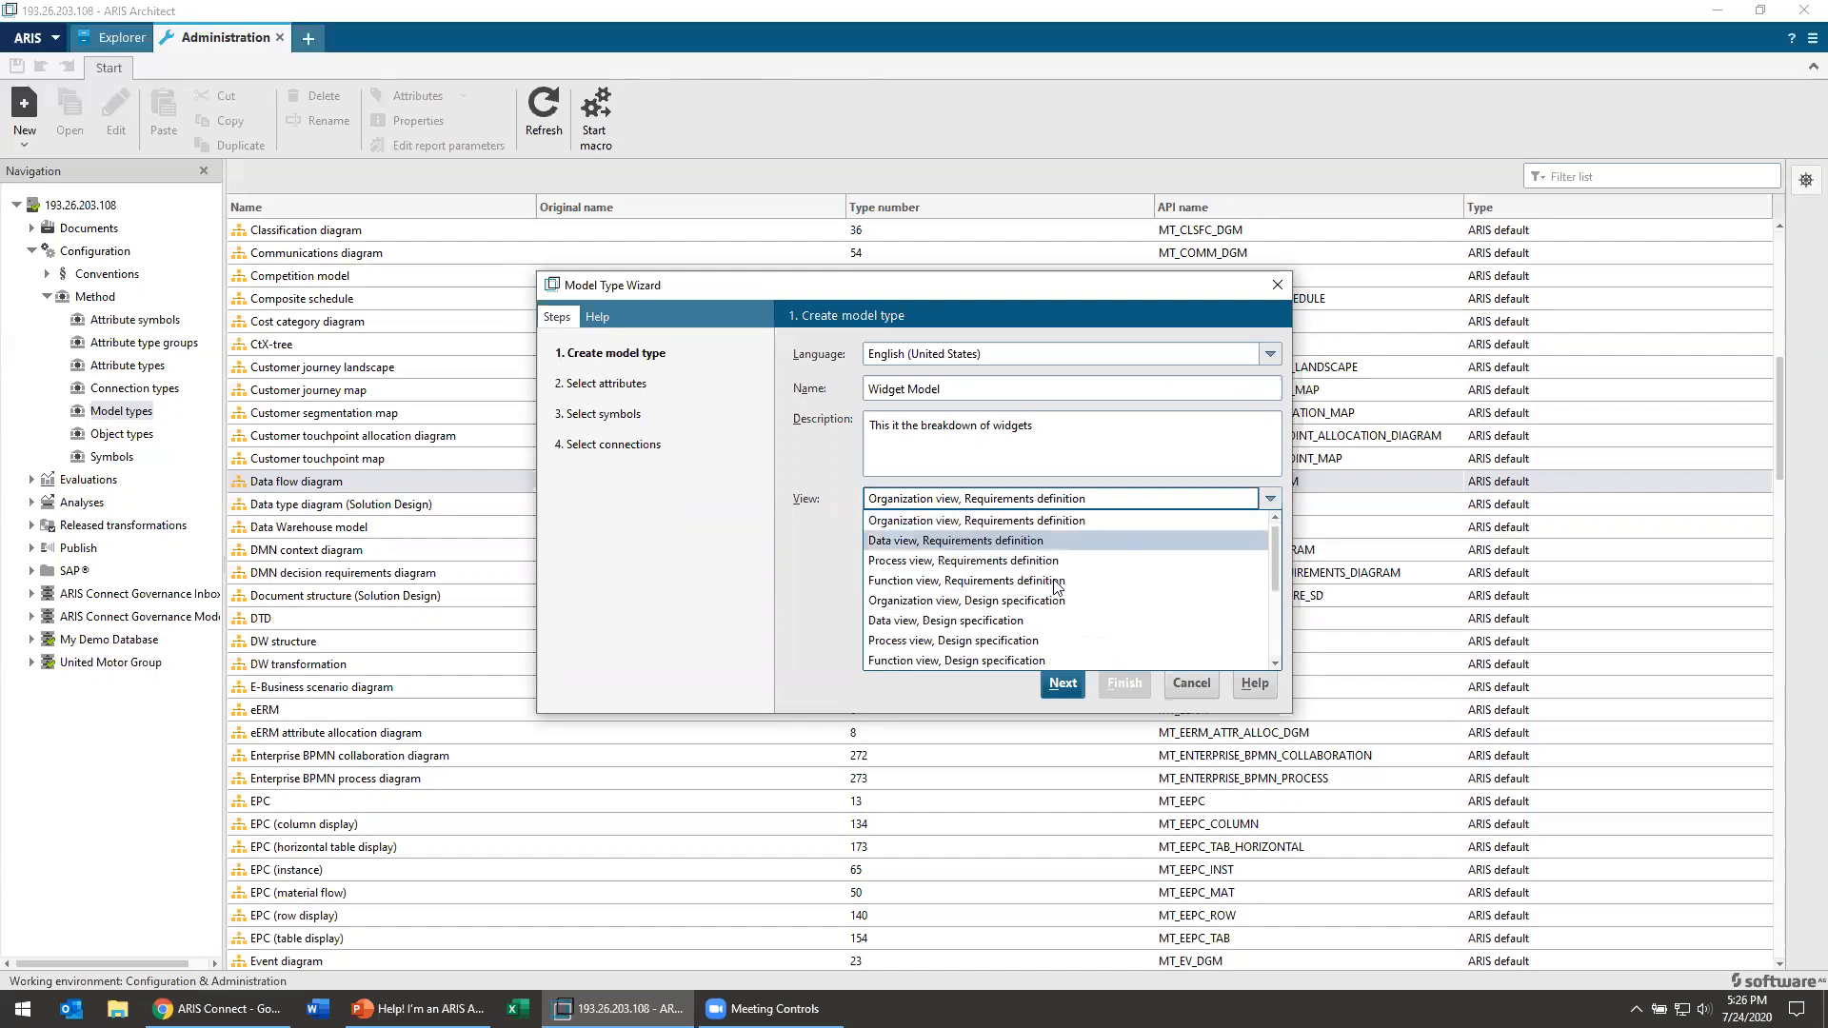
click(1123, 560)
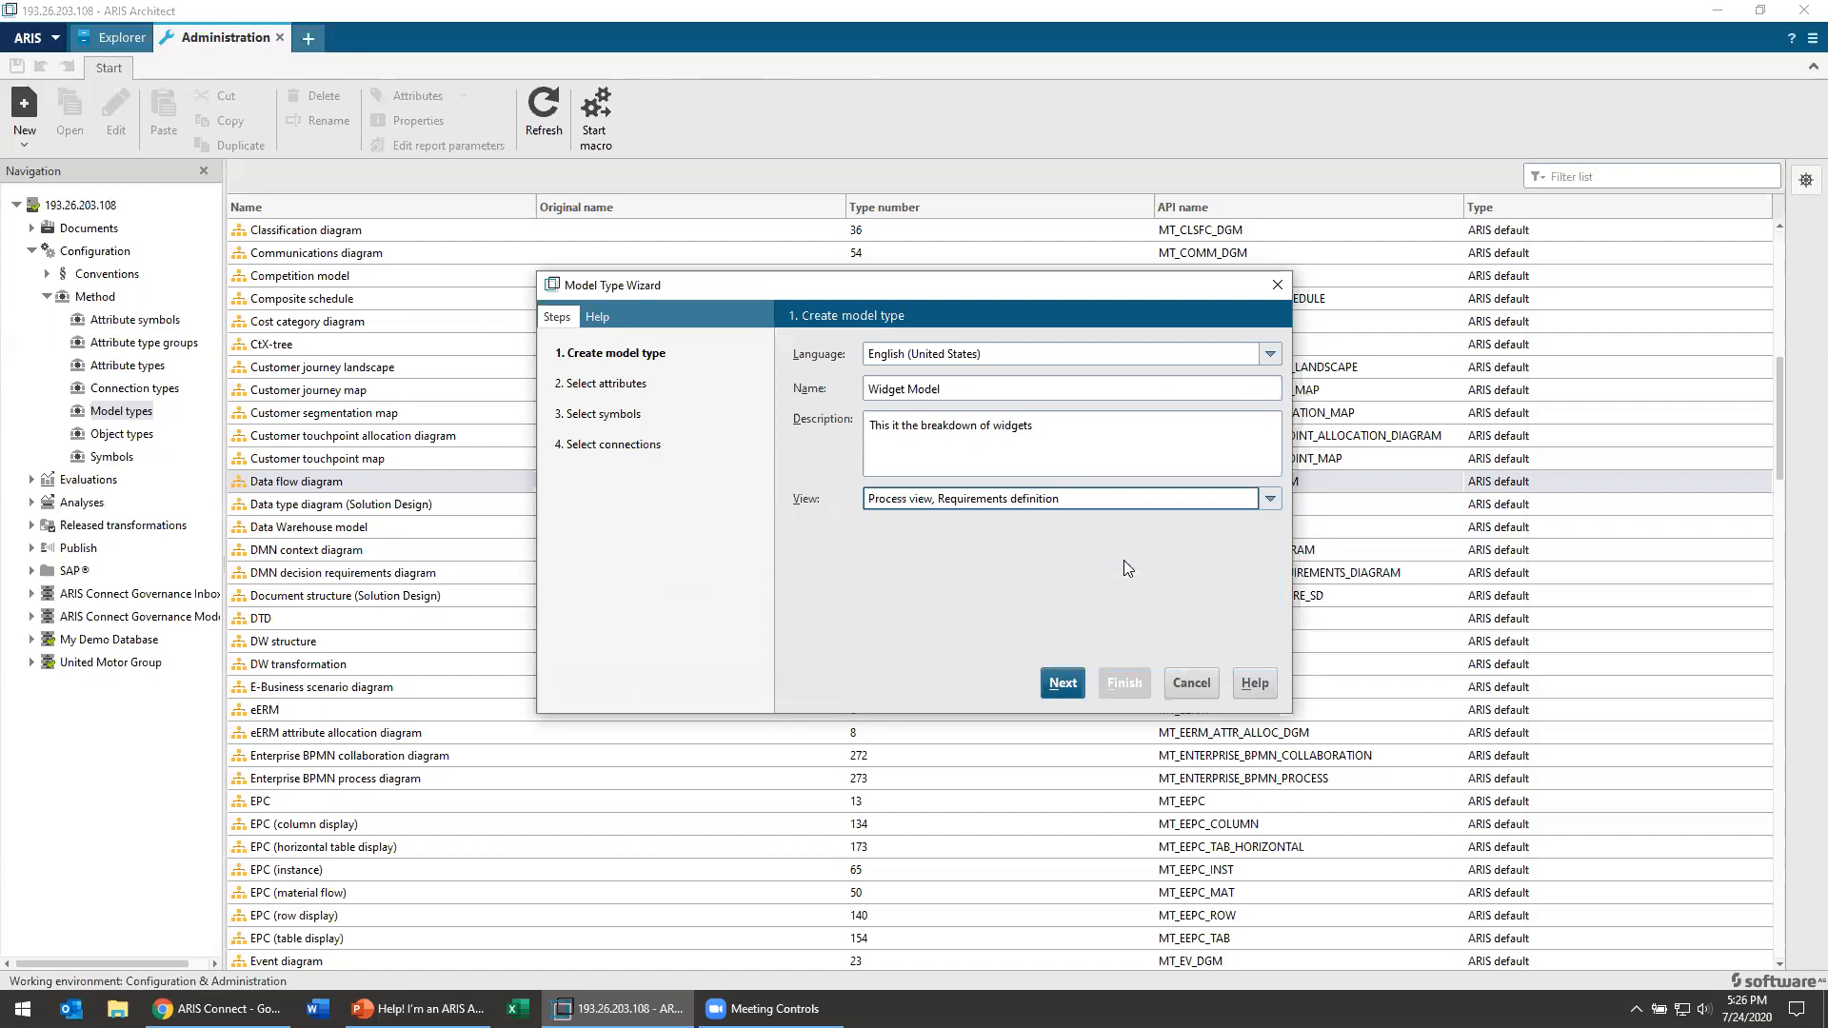
click(1071, 682)
Step: Examine the attributes already allowed for the Widget Model and the additional ones that can be added
scroll(888, 469, down, 15)
drag(1274, 496, 1280, 583)
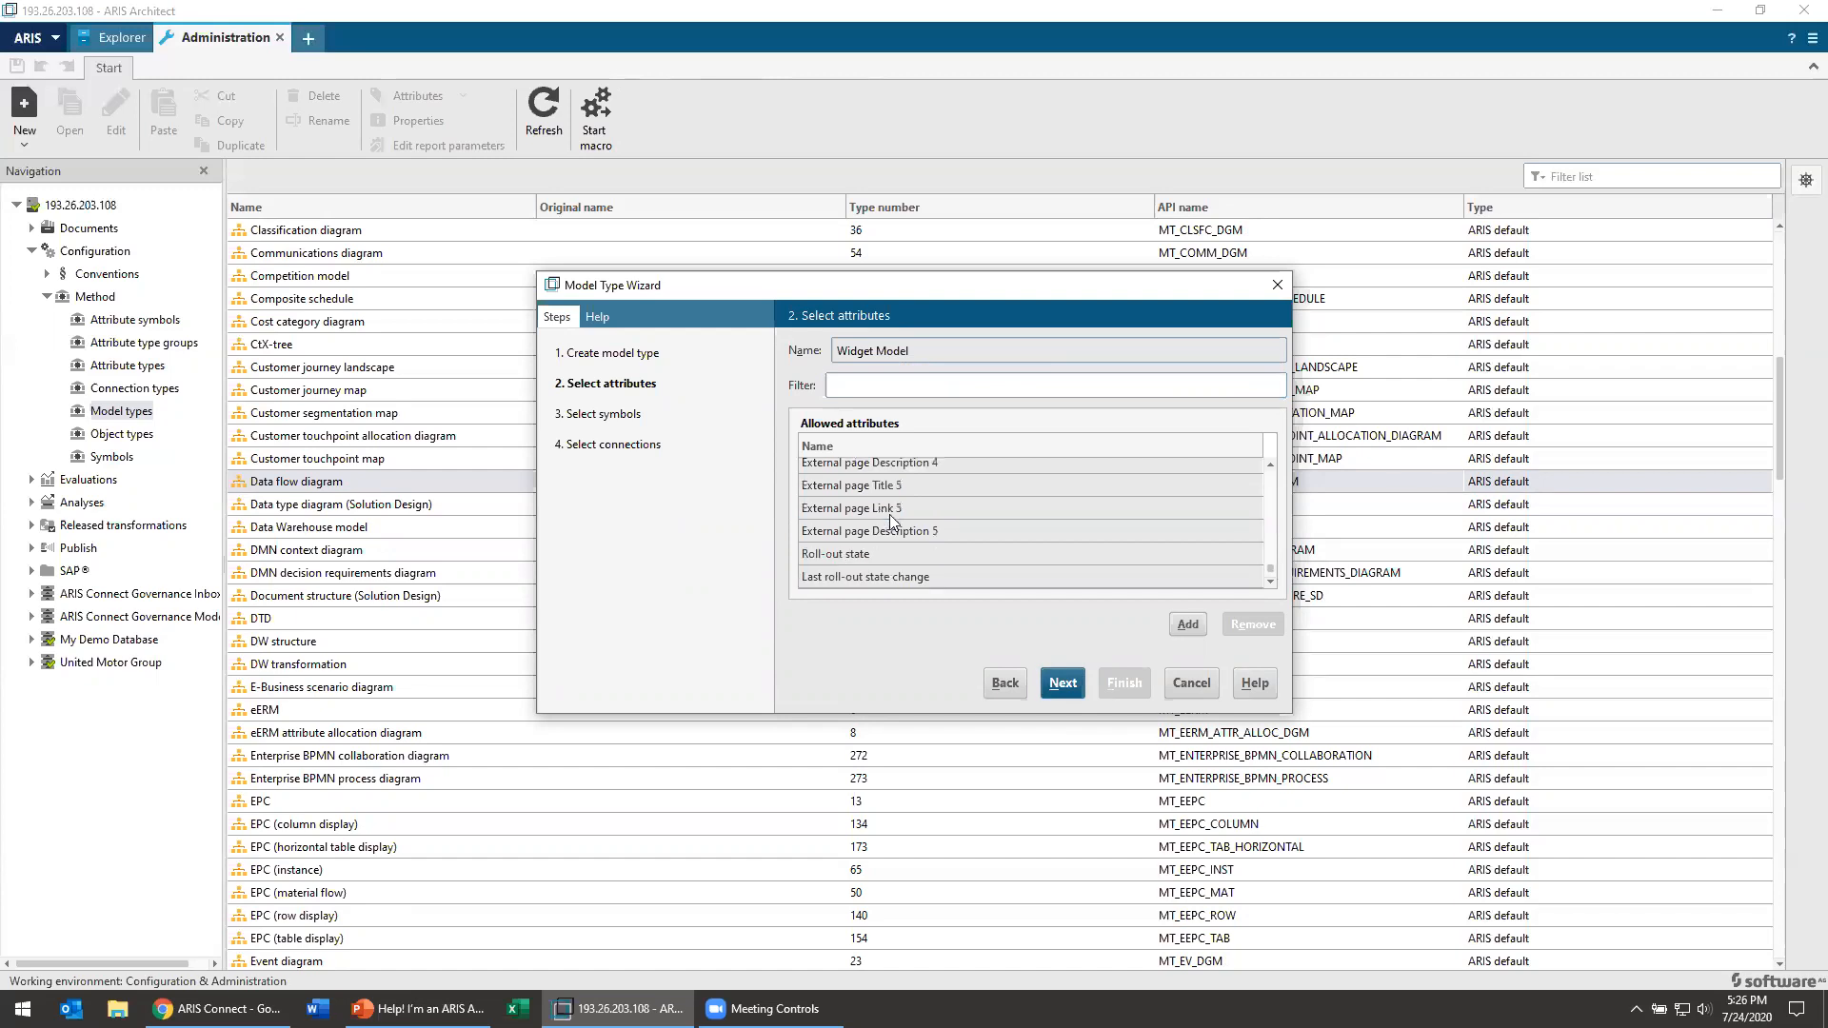
click(901, 577)
click(1188, 624)
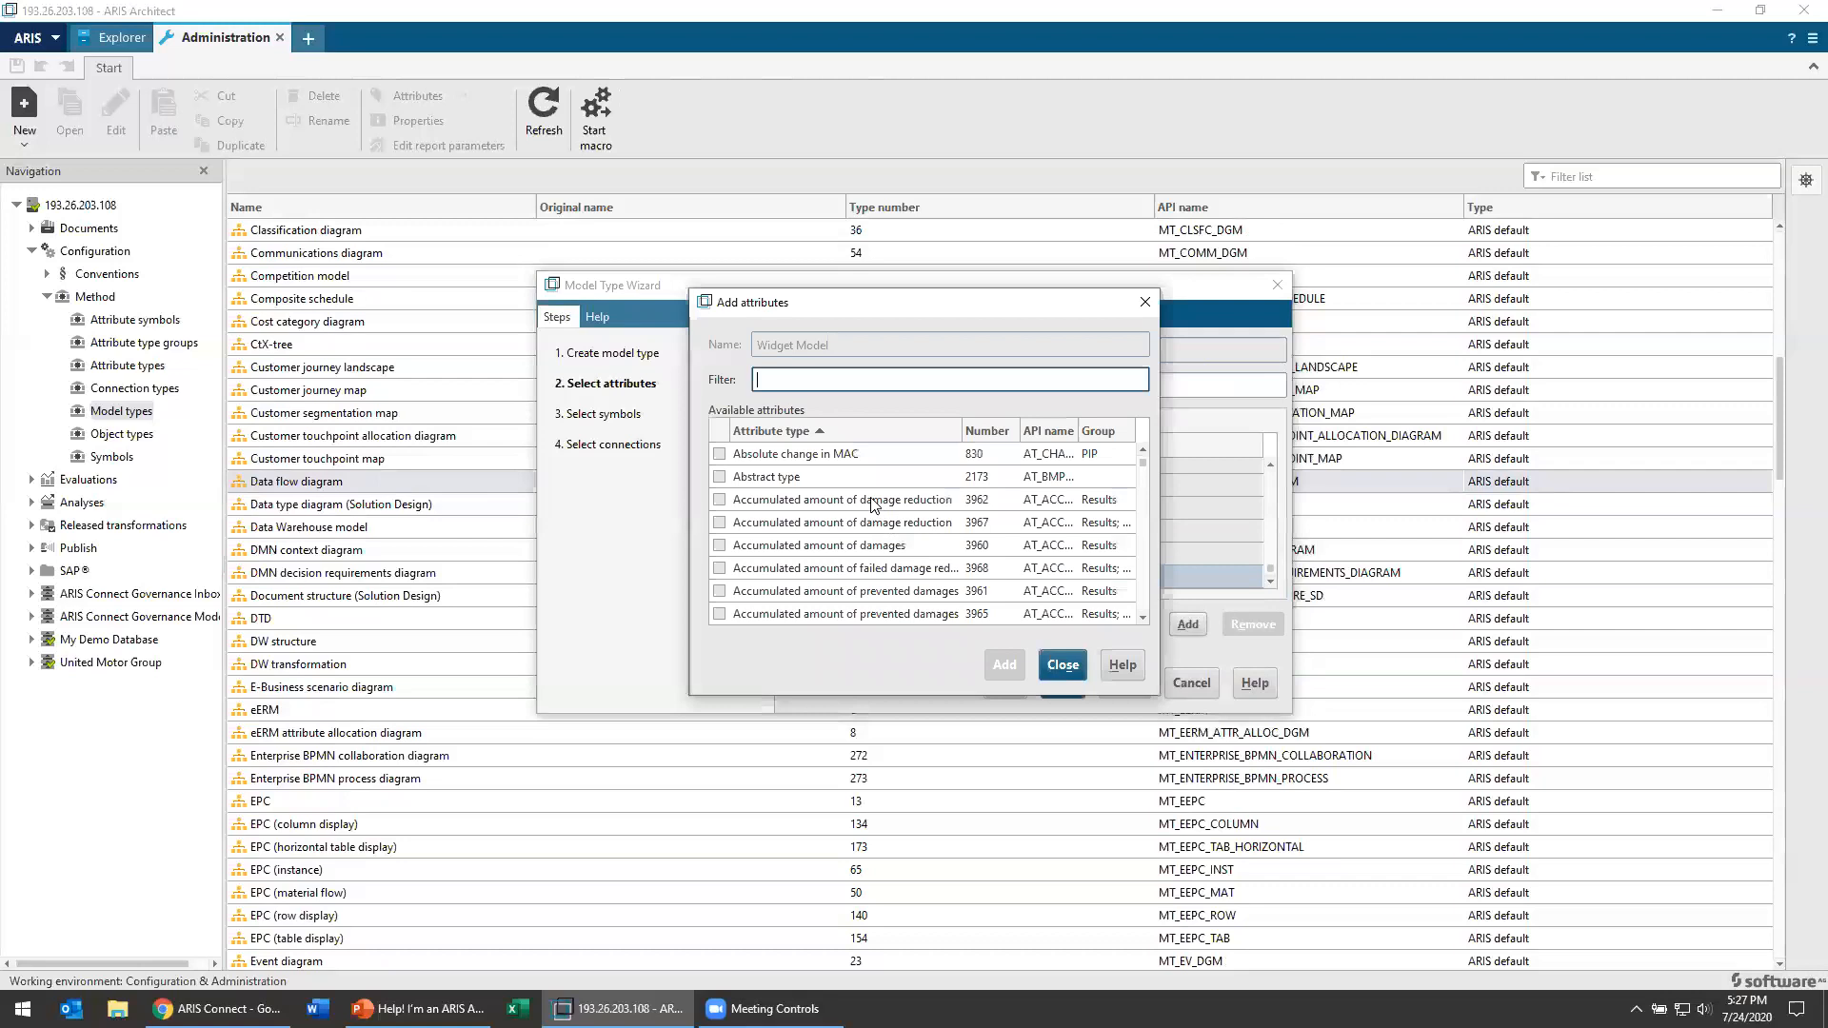
scroll(918, 507, down, 8)
scroll(1148, 487, down, 15)
scroll(1148, 507, up, 20)
click(1059, 657)
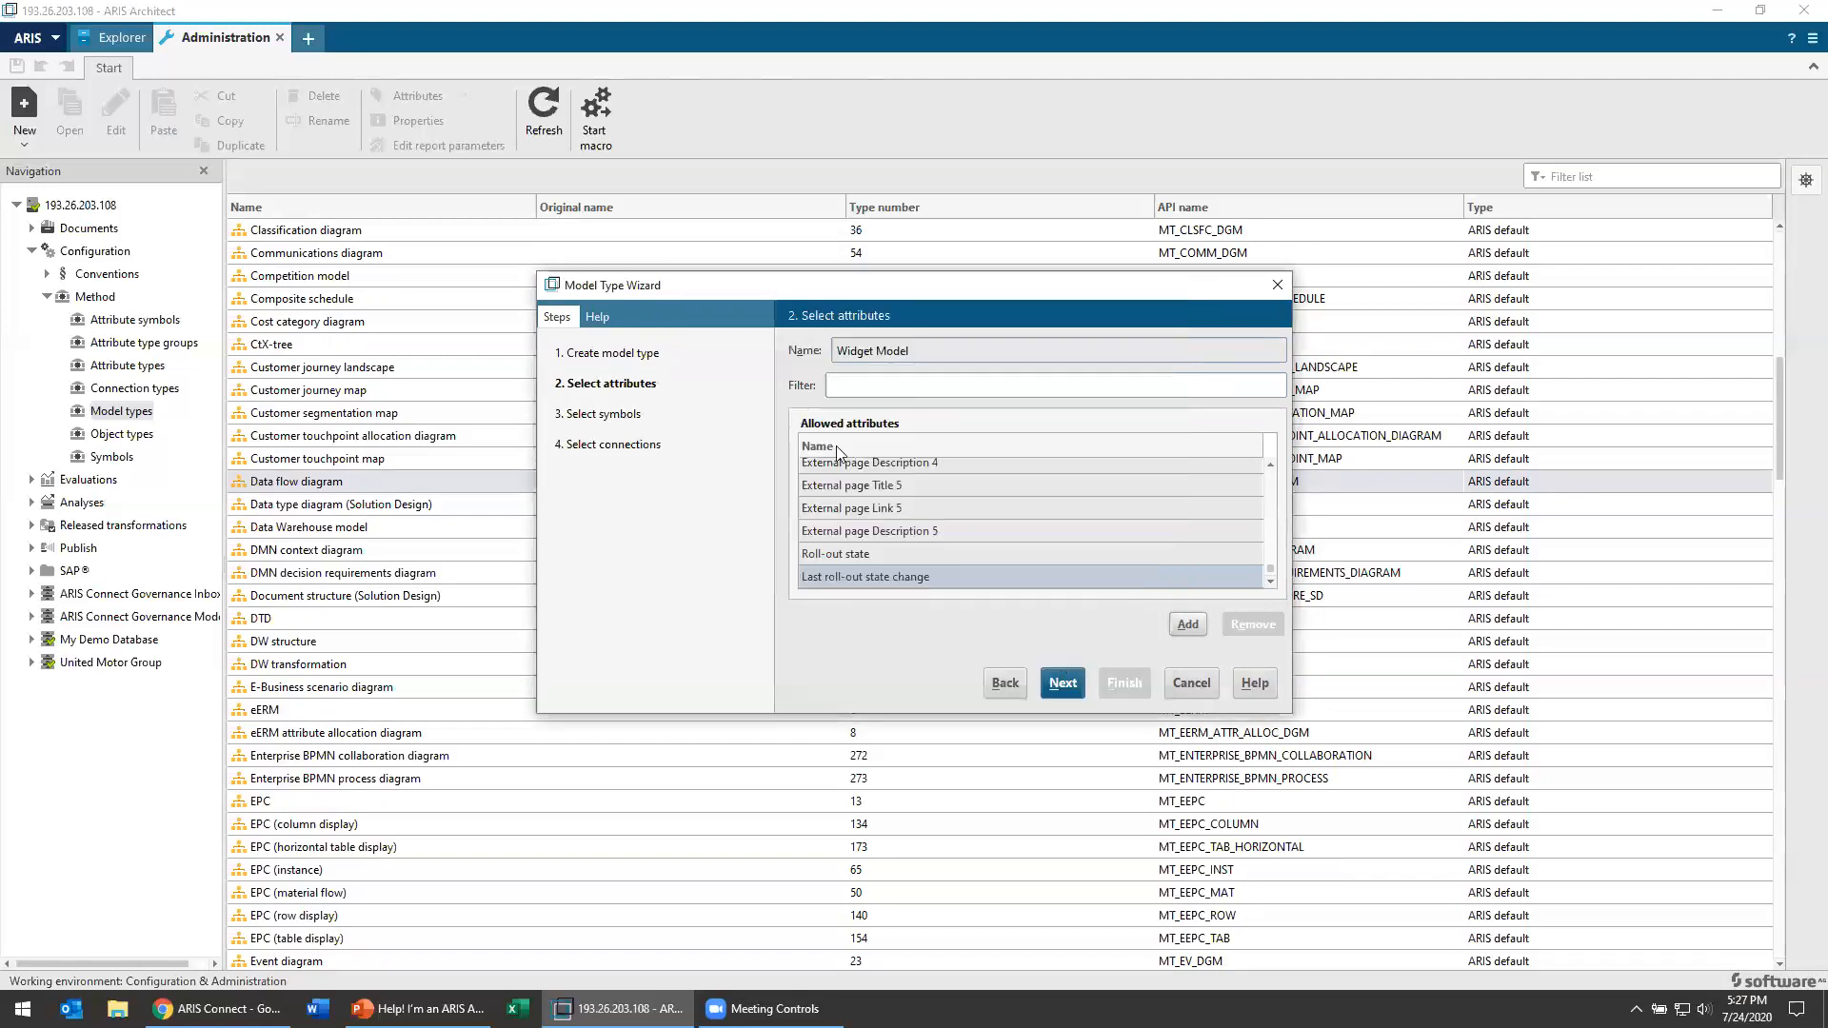
Step: Allow both (Partly) automated process symbols, 3rd party tool, Action and both Activity symbols in the Widget Model
click(1065, 683)
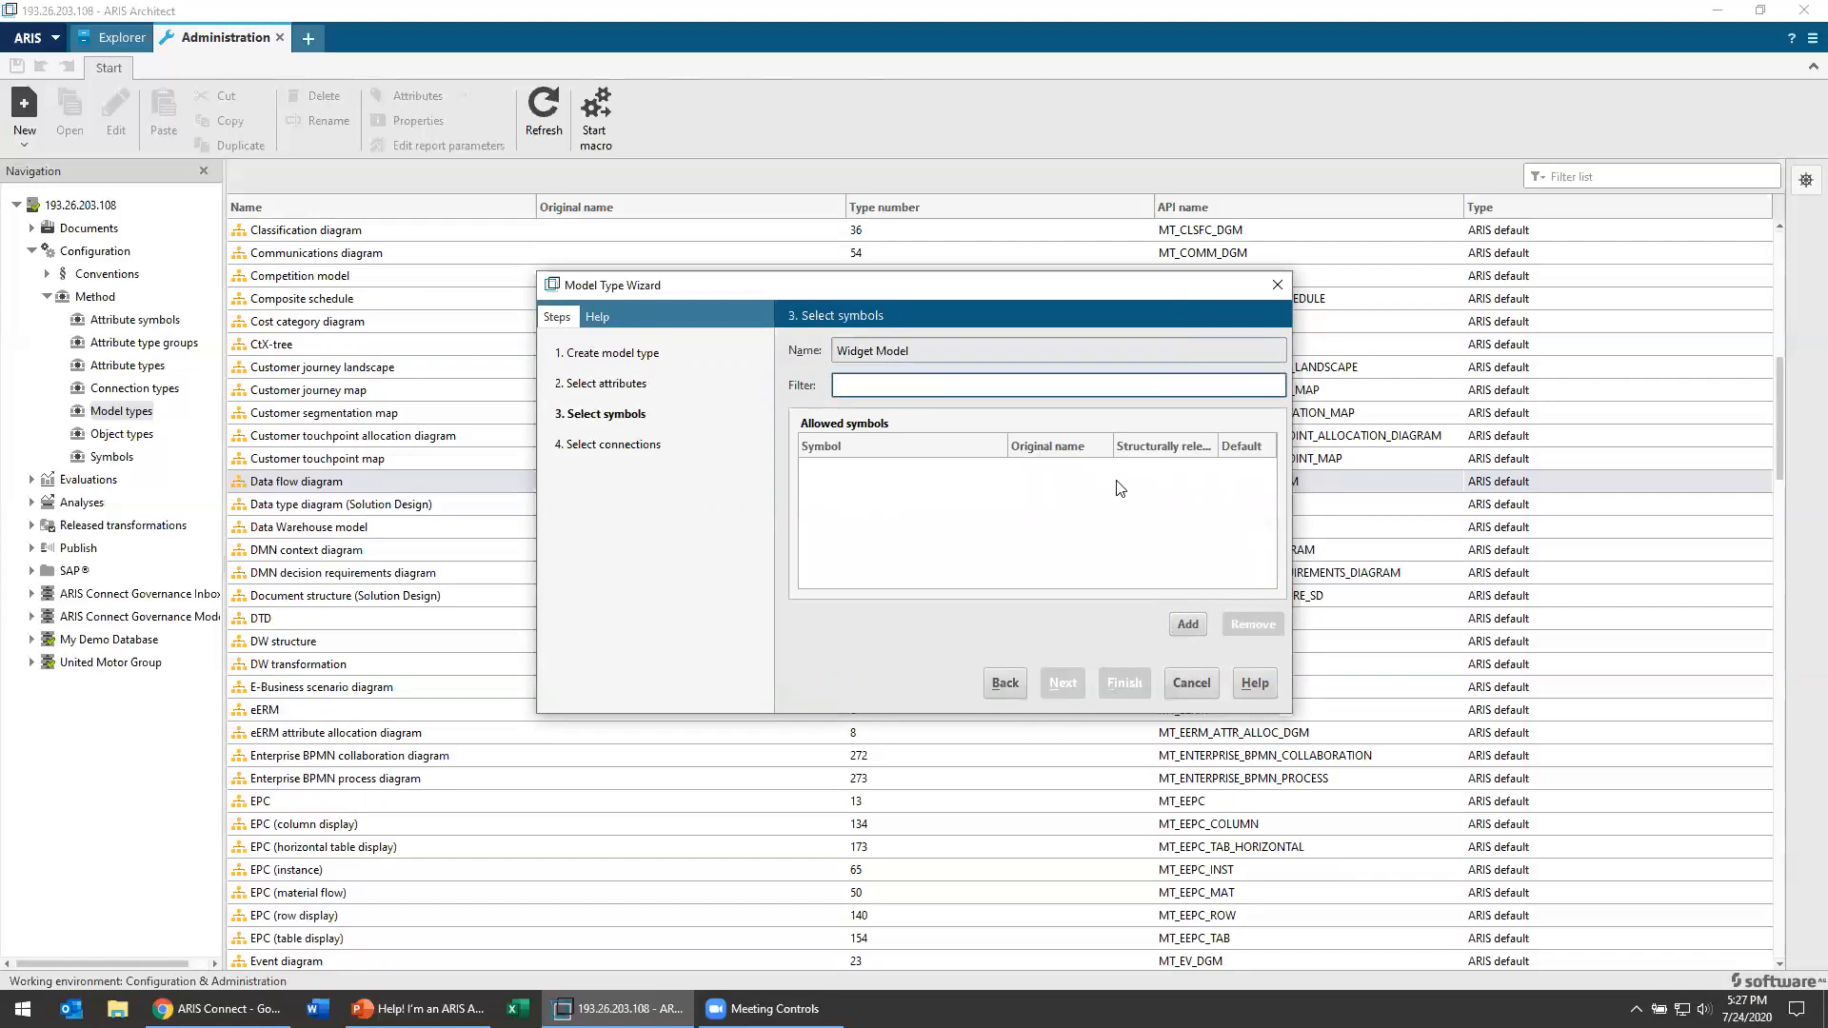
click(1190, 624)
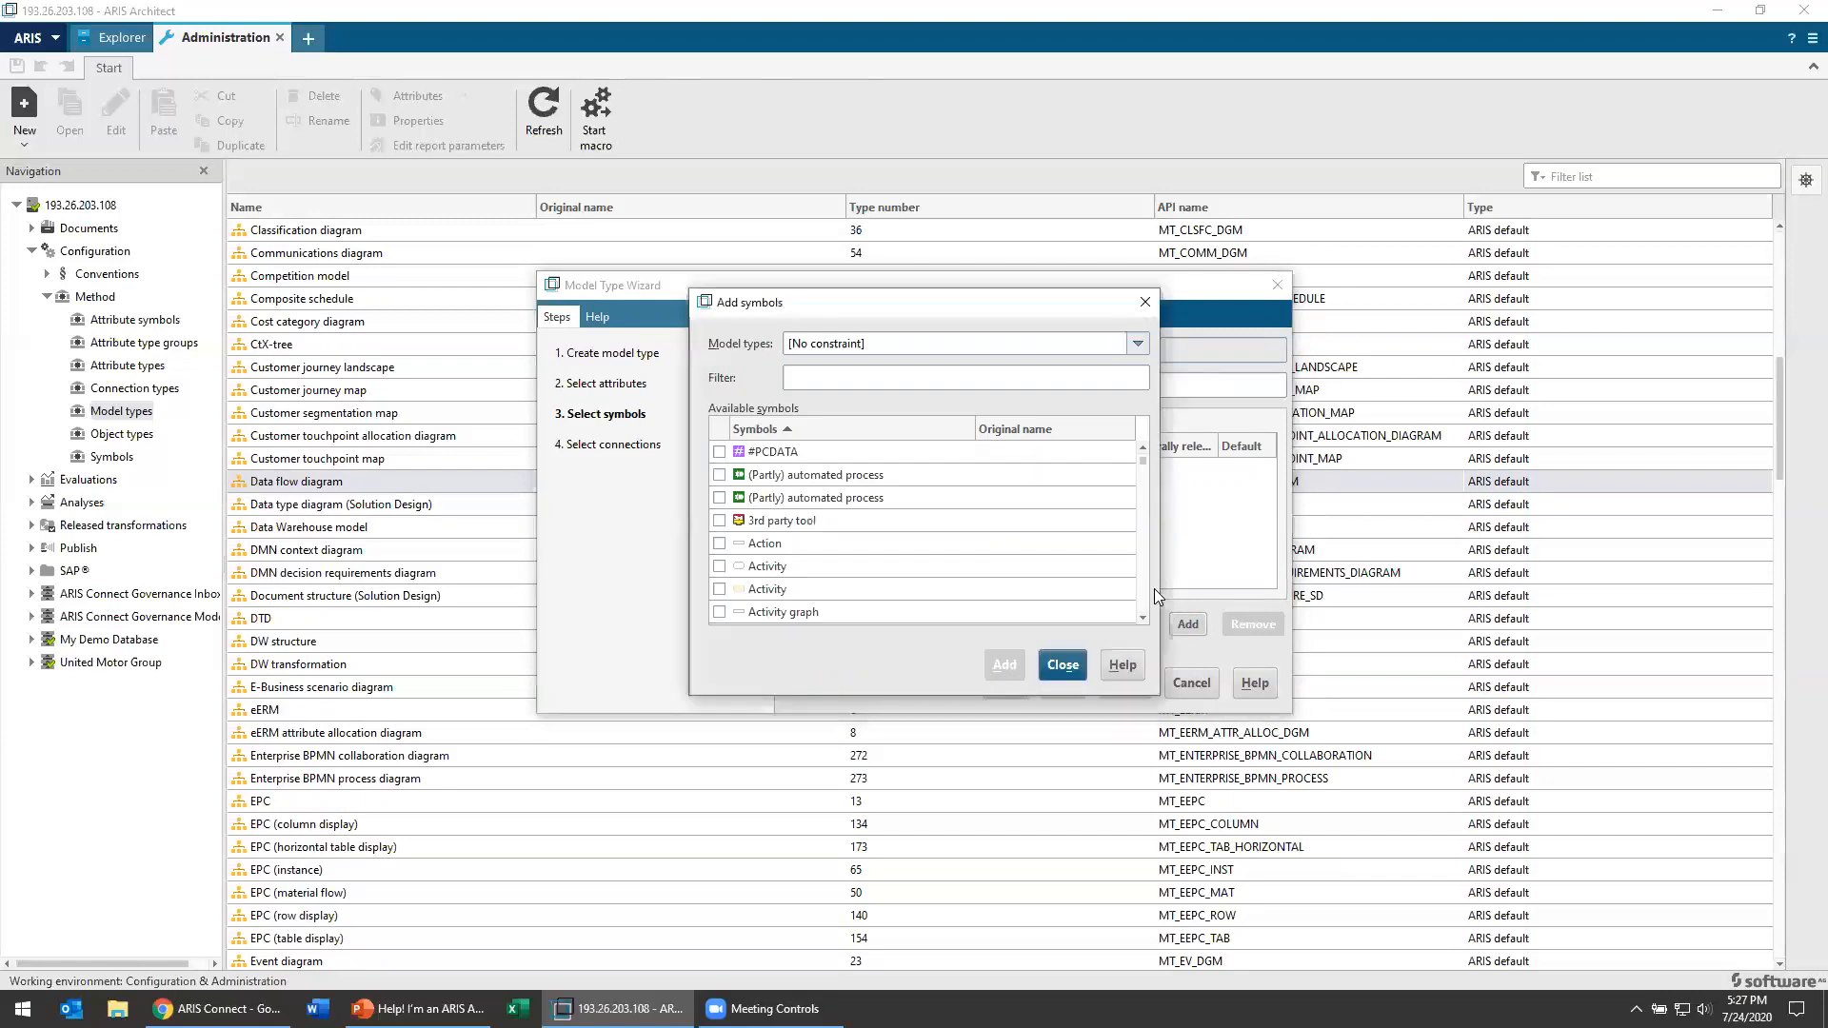
click(720, 474)
click(720, 497)
click(720, 520)
click(720, 589)
click(720, 566)
click(720, 543)
click(1004, 664)
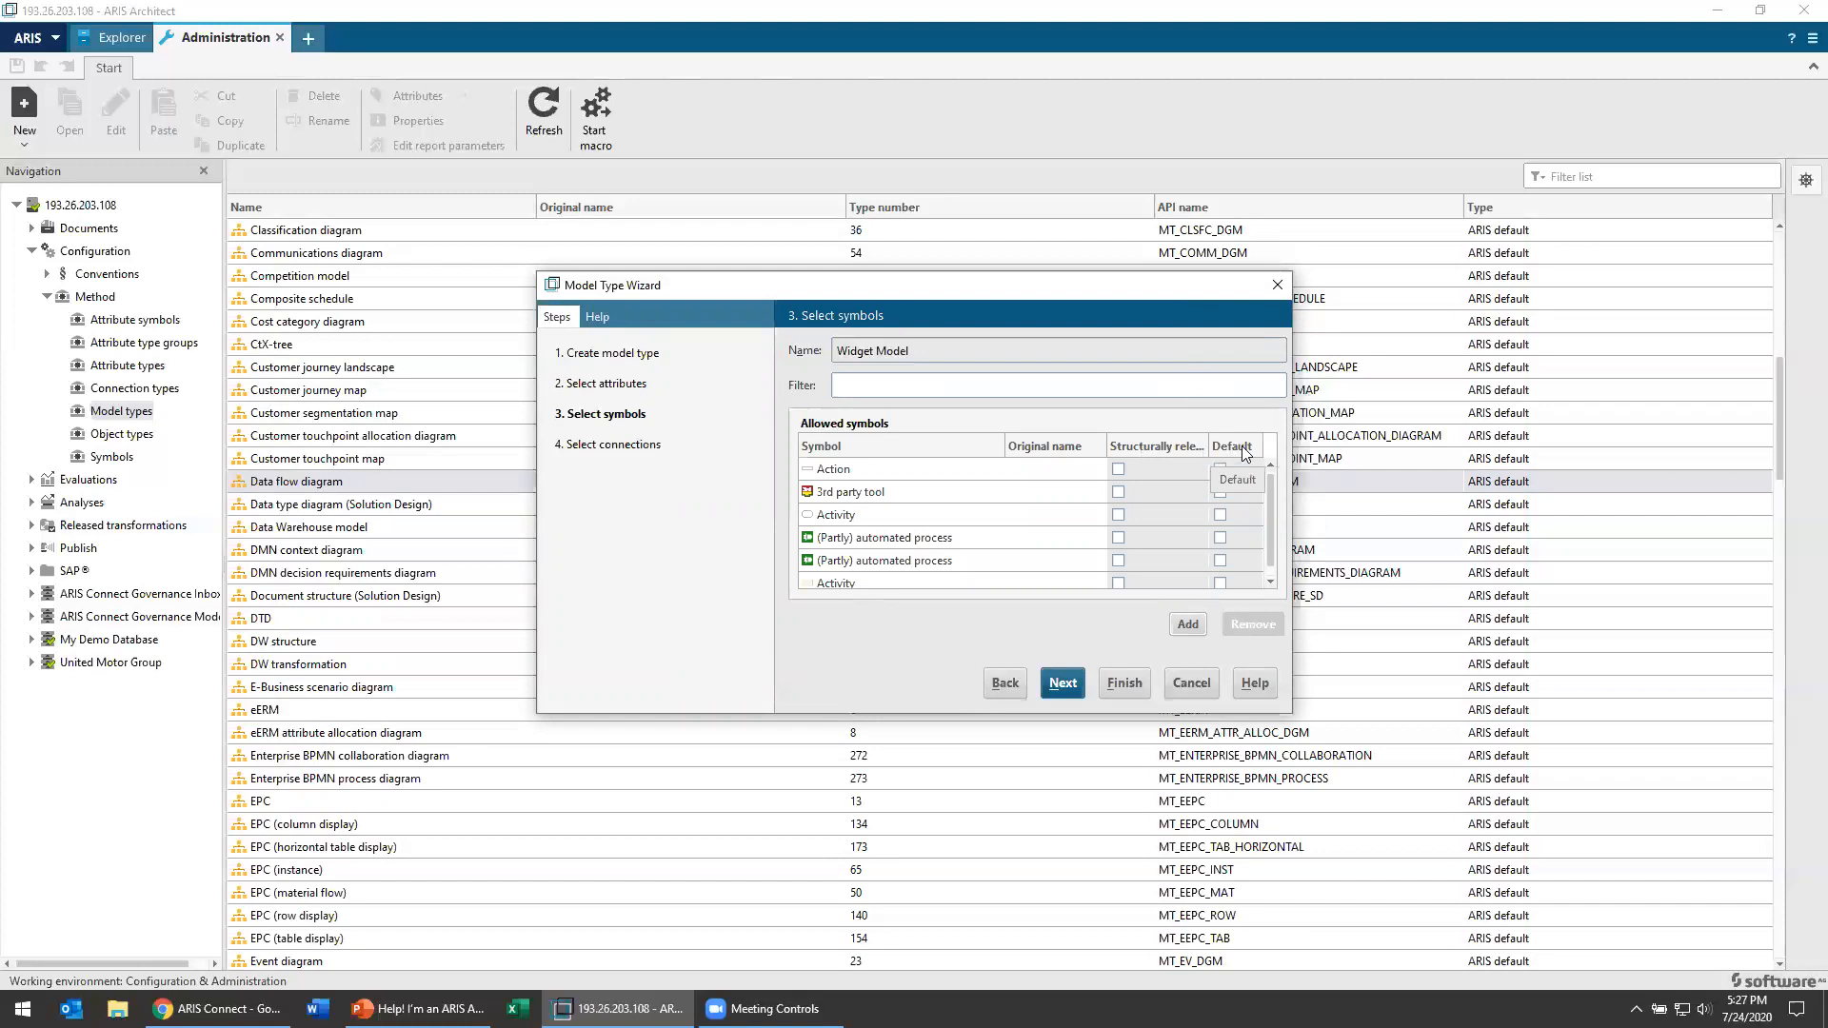
Step: Add an "accepts" connection from (Partly) automated process to Action to the Widget Model
click(1063, 682)
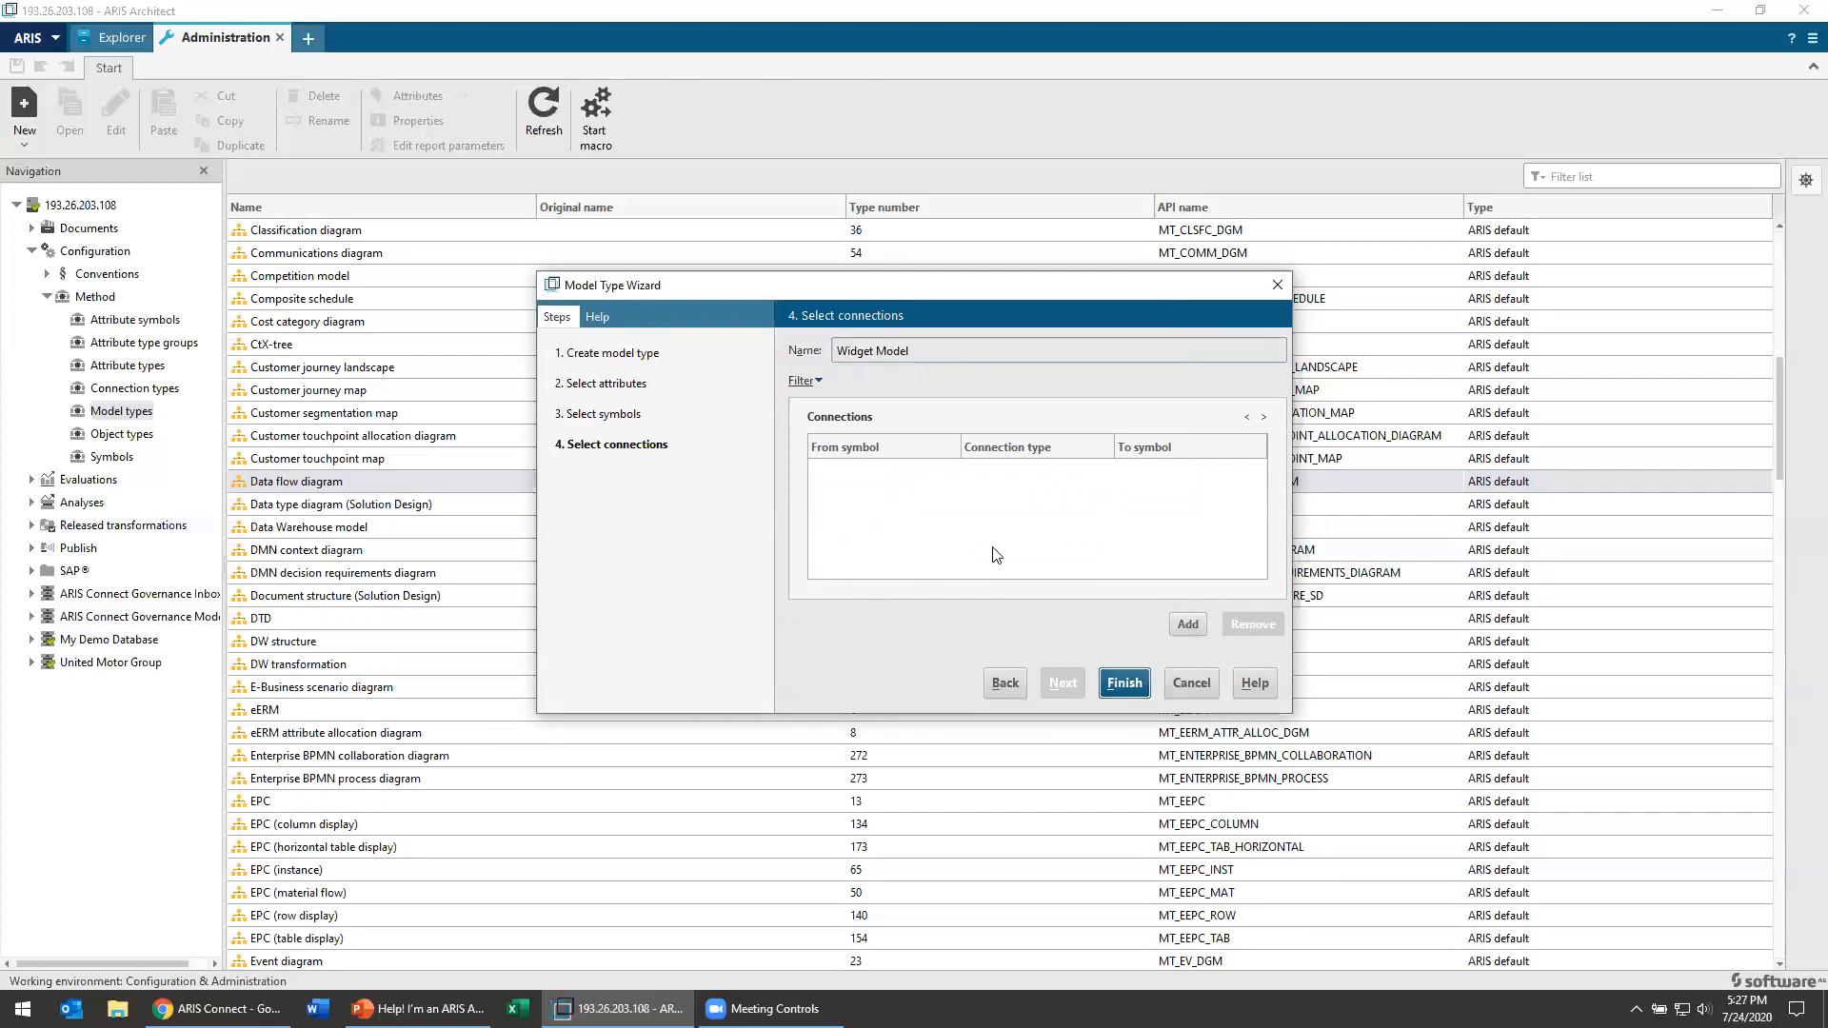
click(1200, 629)
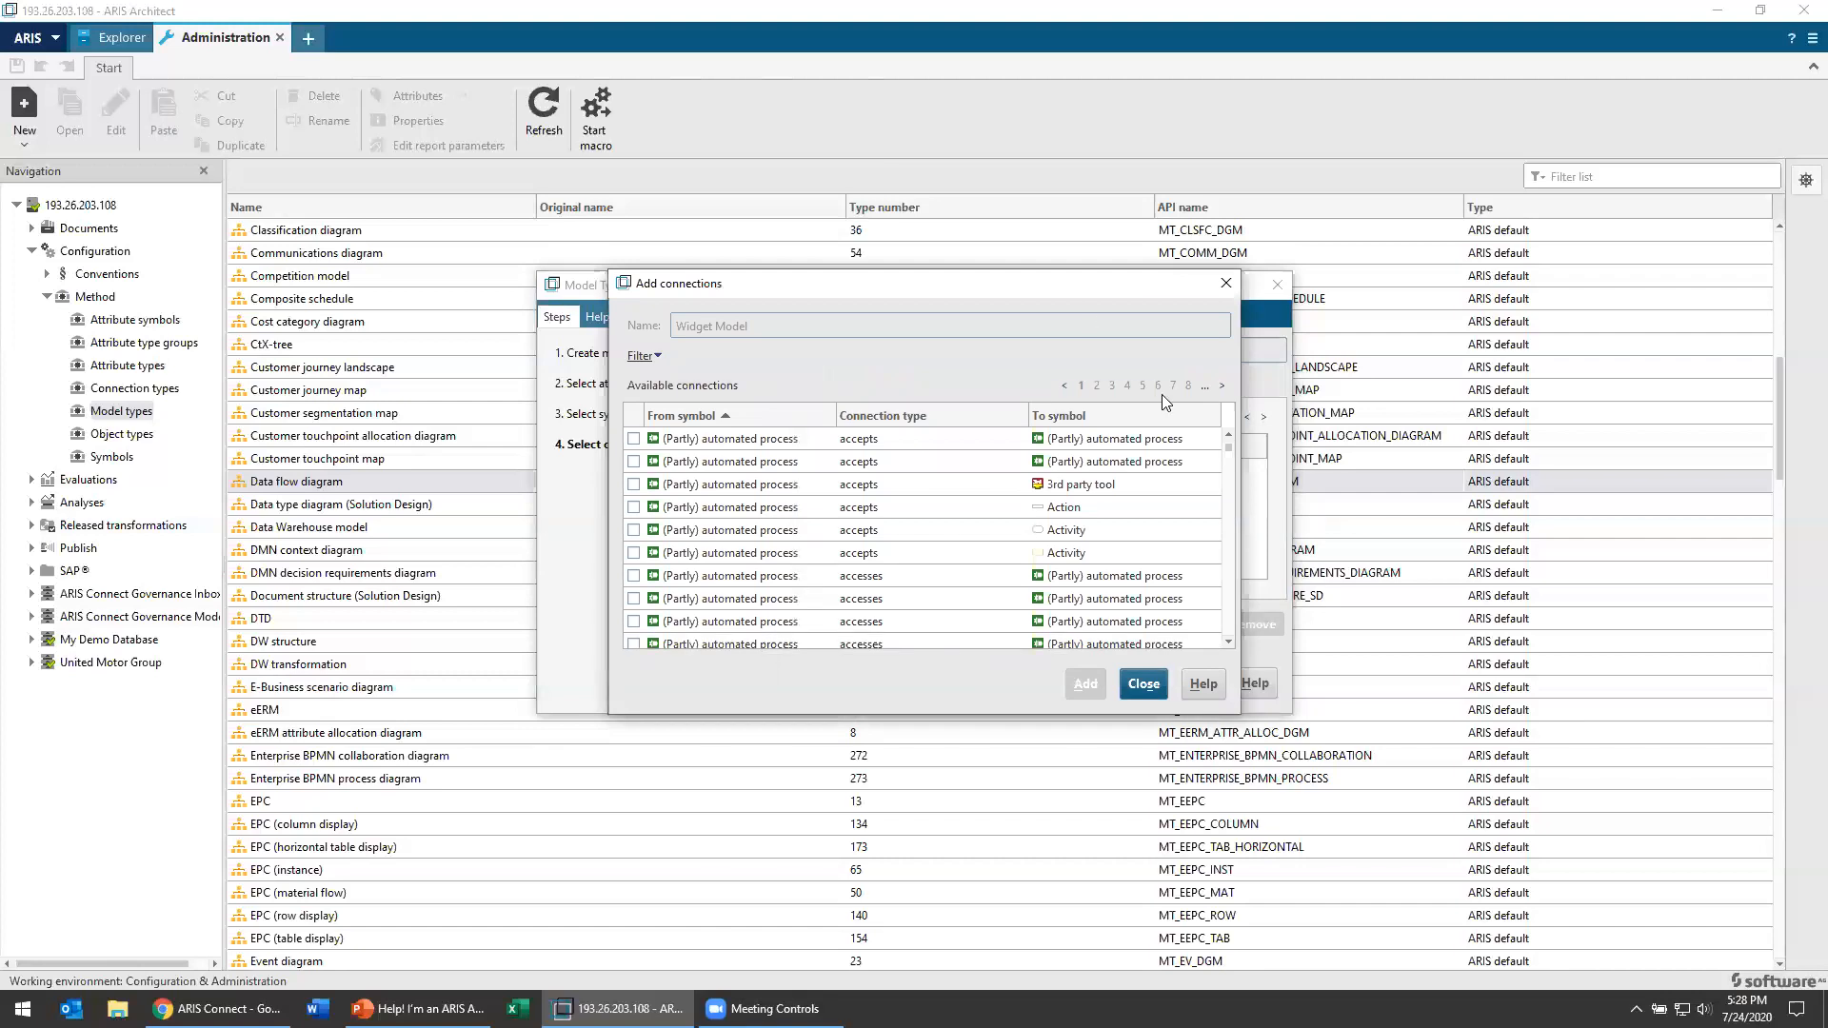
drag(1060, 273, 800, 255)
click(375, 488)
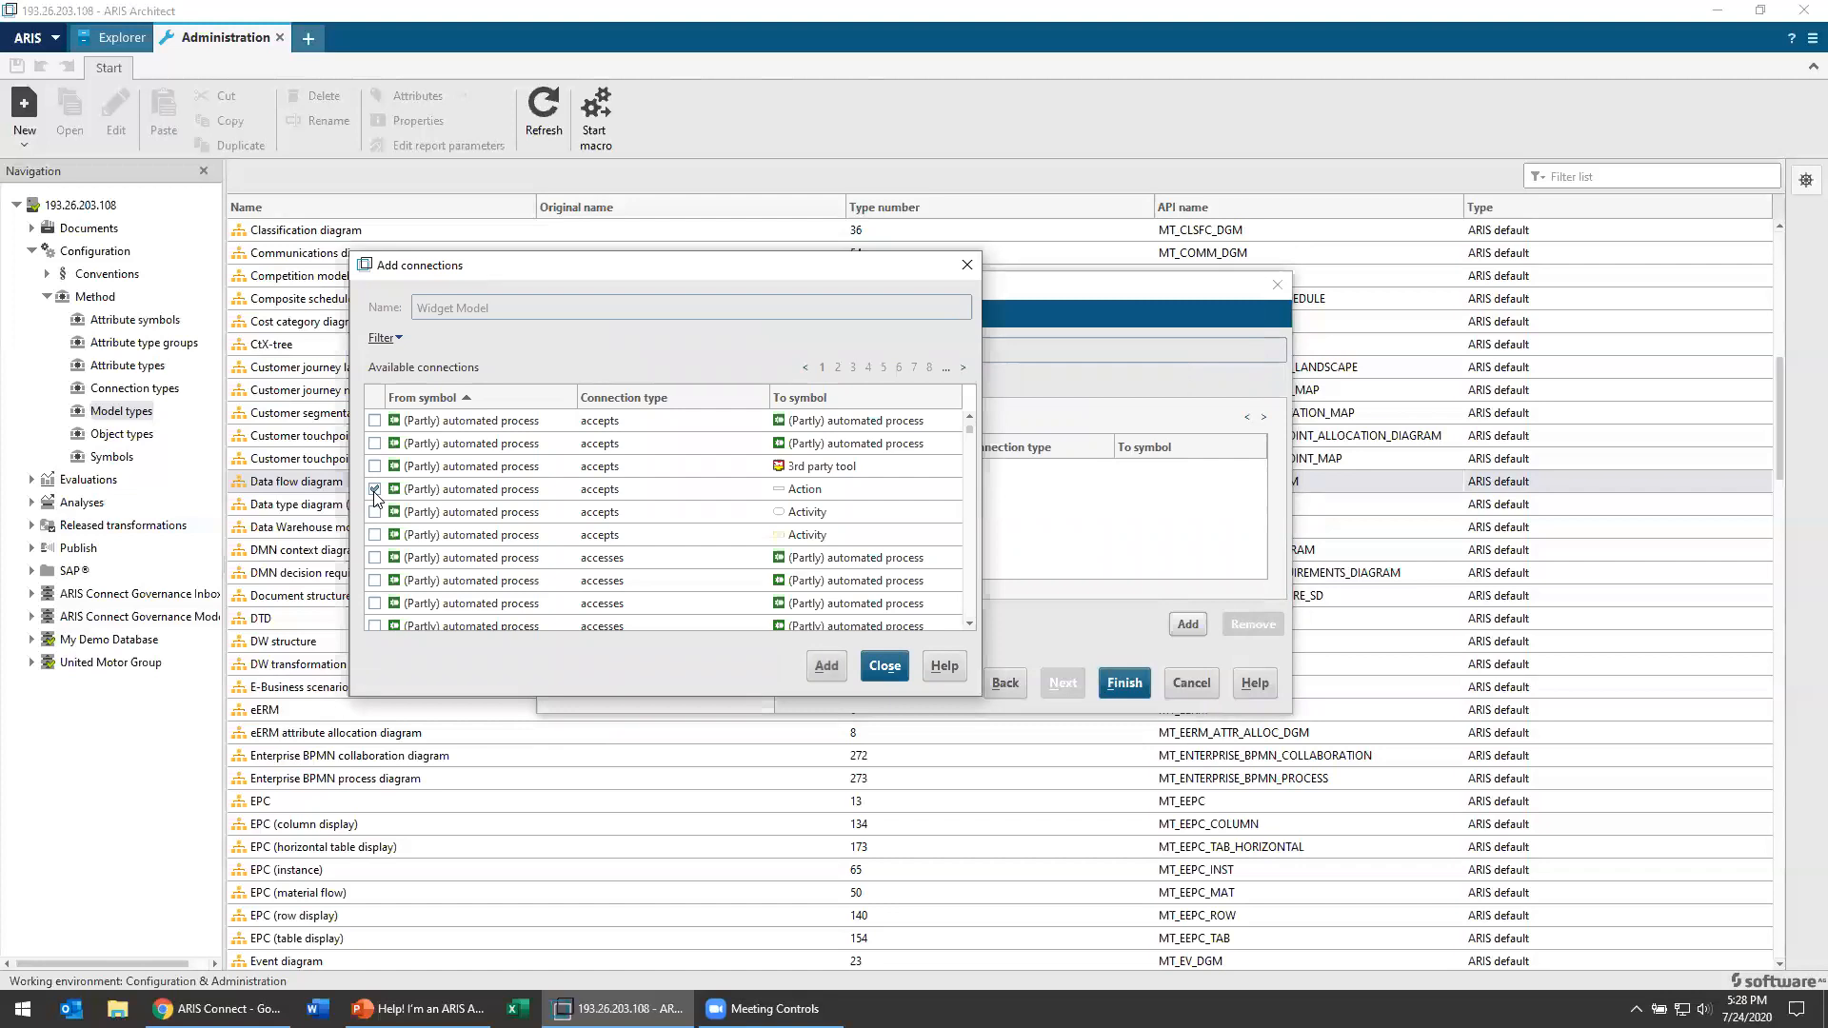
click(825, 666)
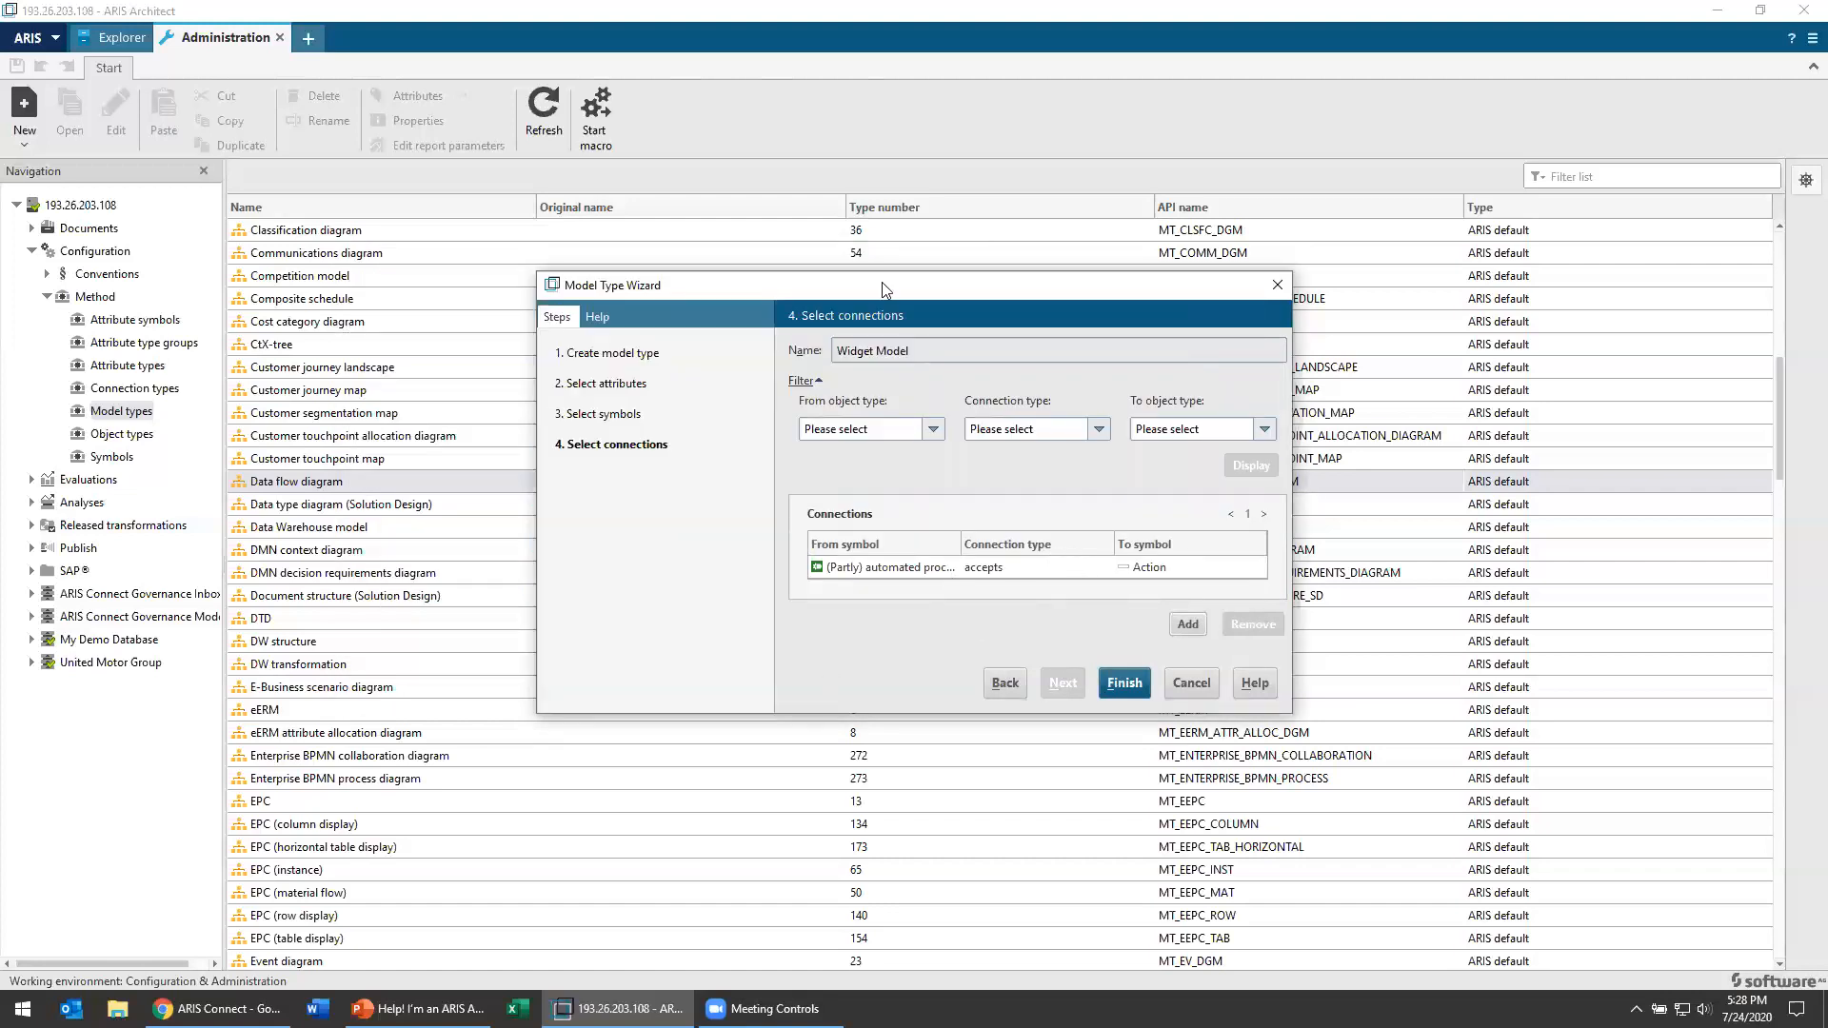
Step: Enlarge the wizard to review the connections and finish creating the Widget Model
drag(883, 289, 872, 130)
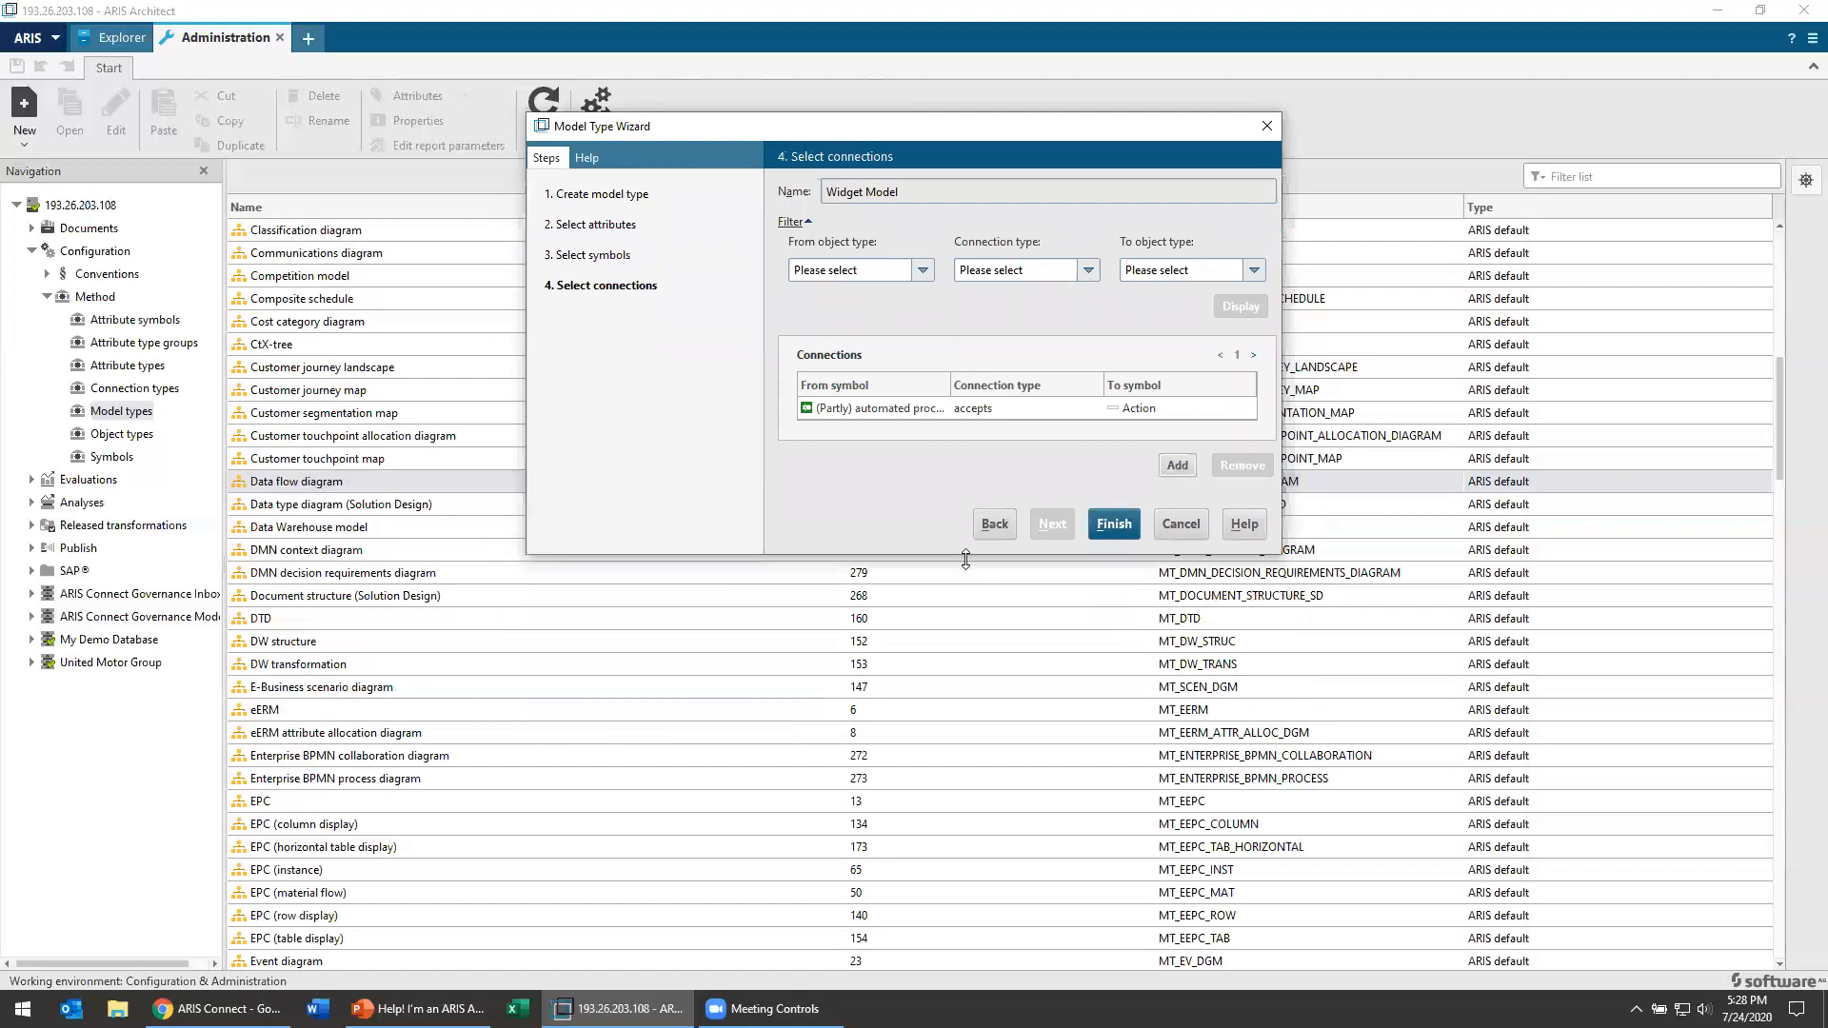
drag(965, 559, 952, 922)
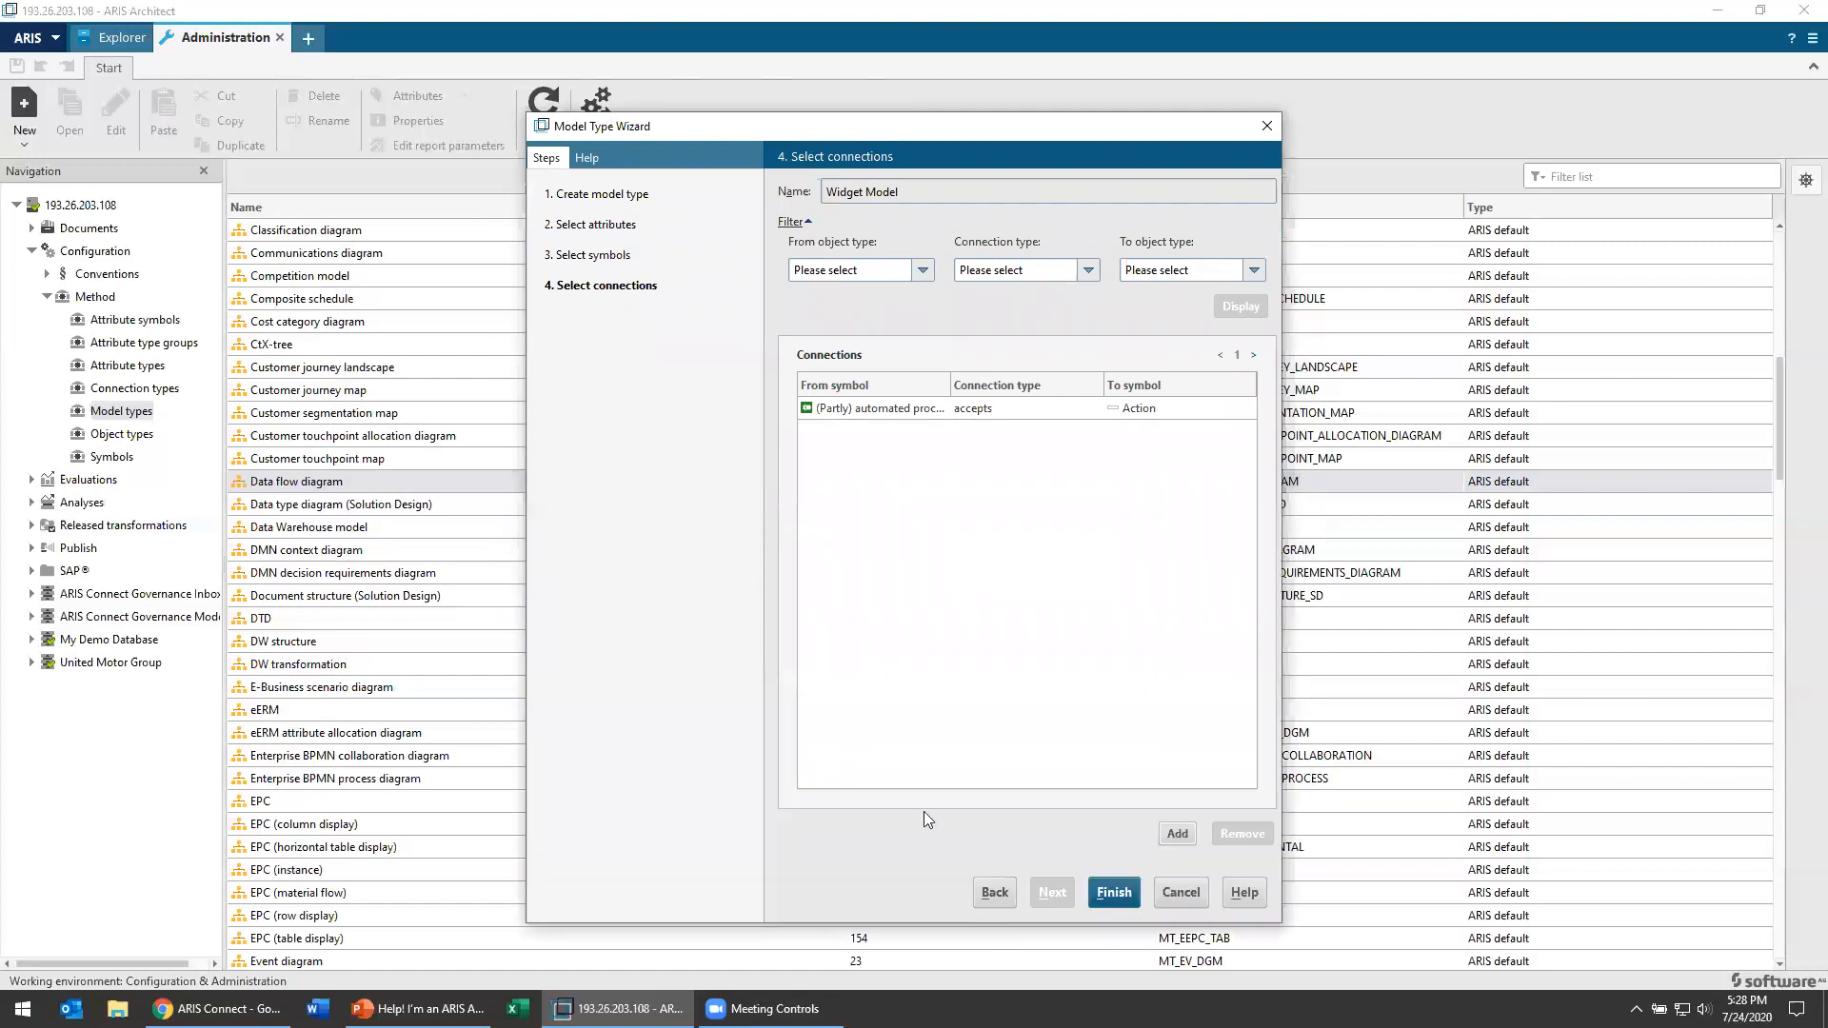
click(1114, 894)
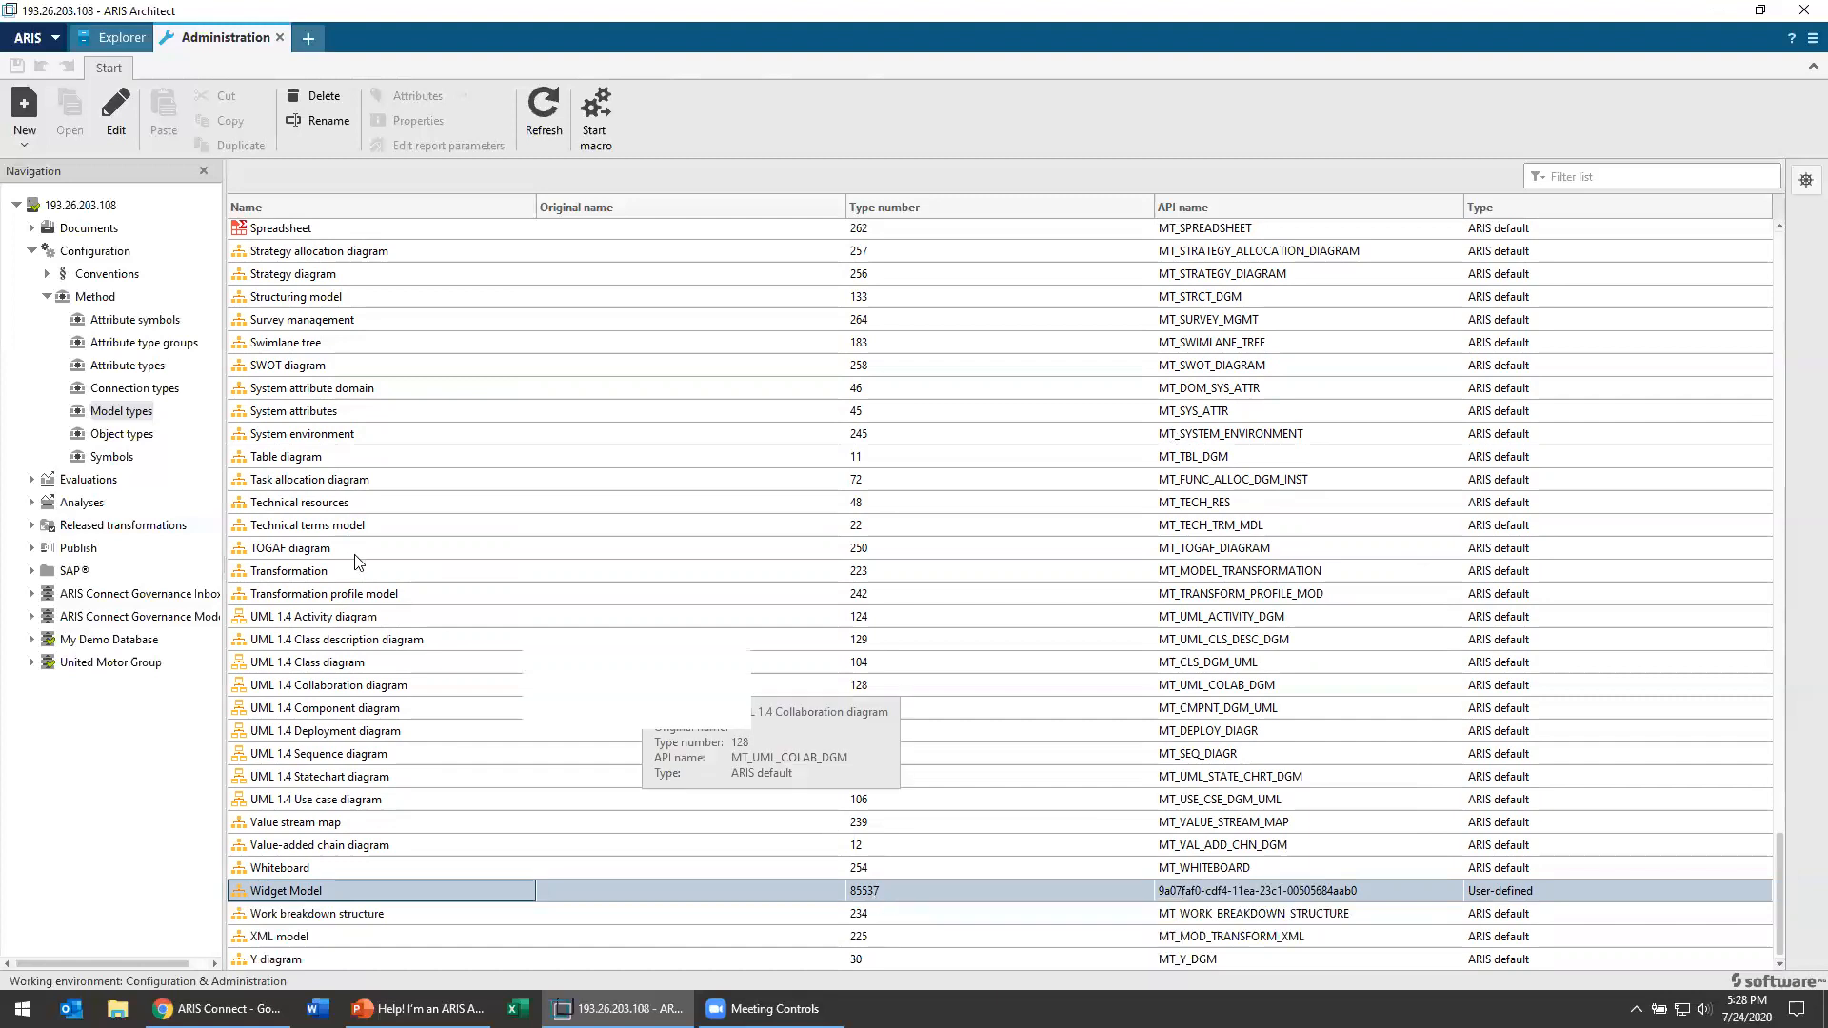
Step: Open the method's object types and look through the list and the actions available for an entry
click(121, 455)
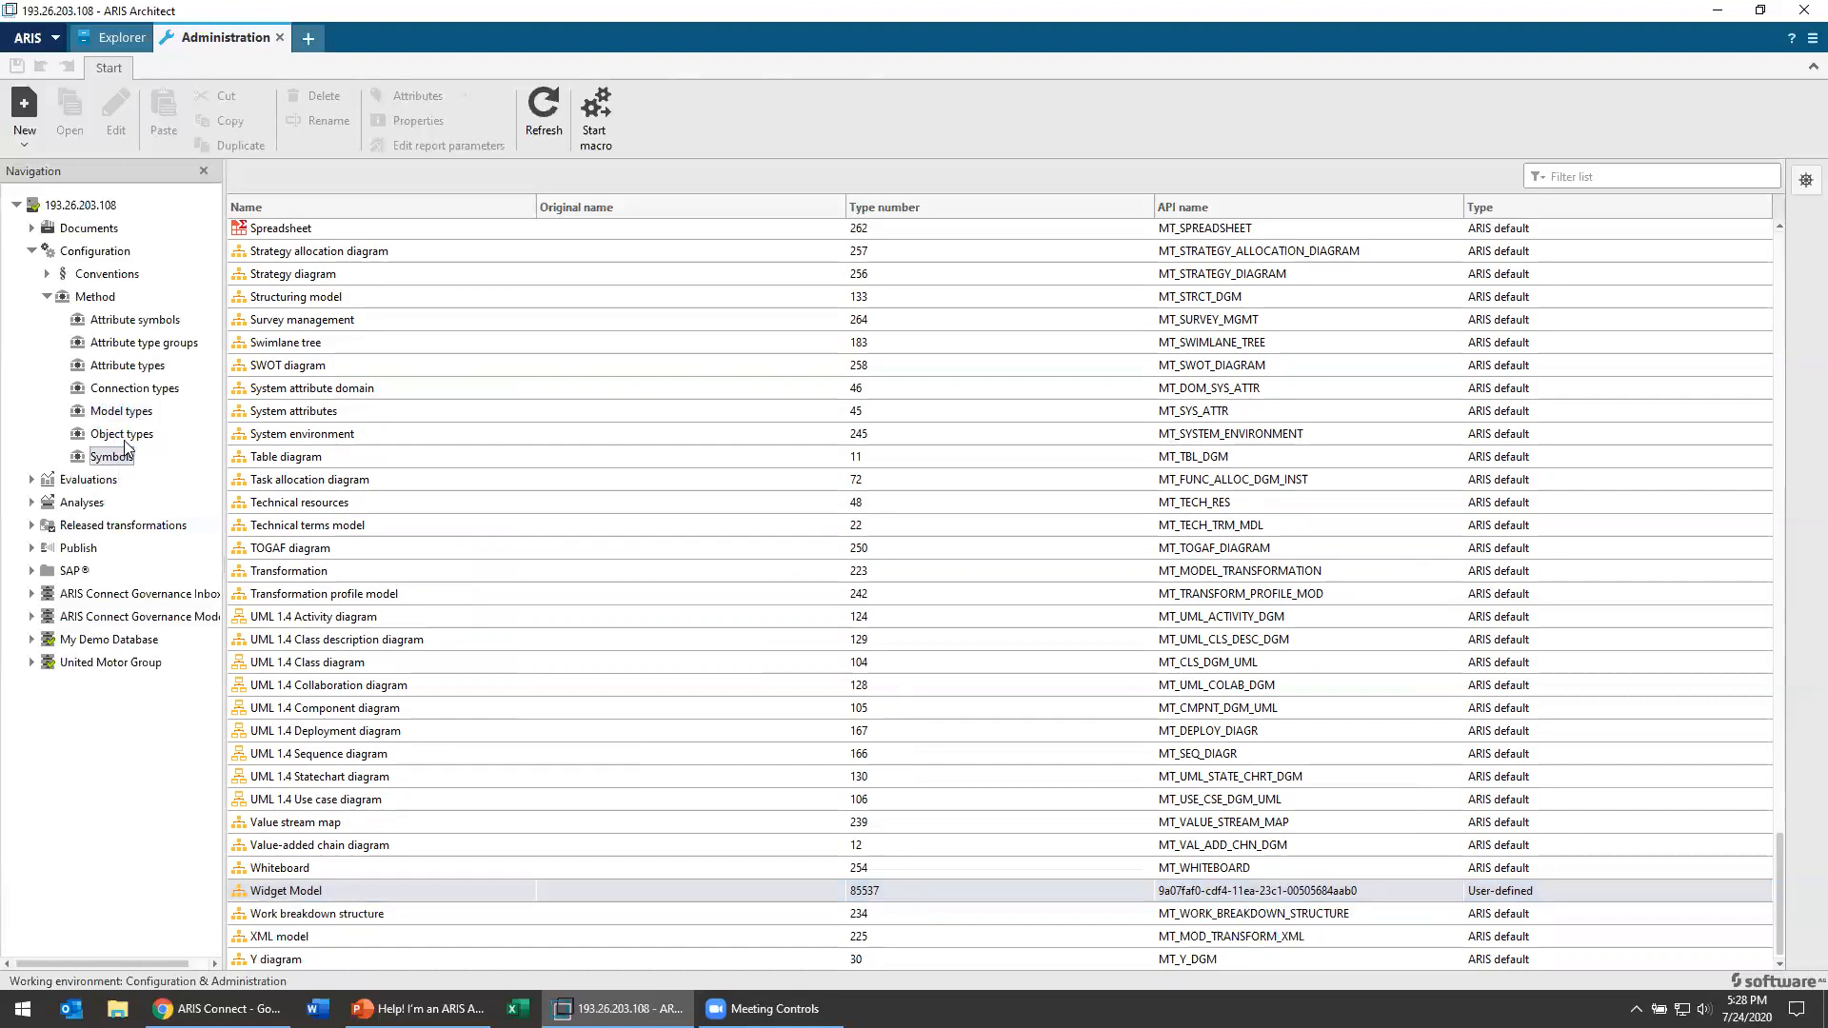
click(124, 435)
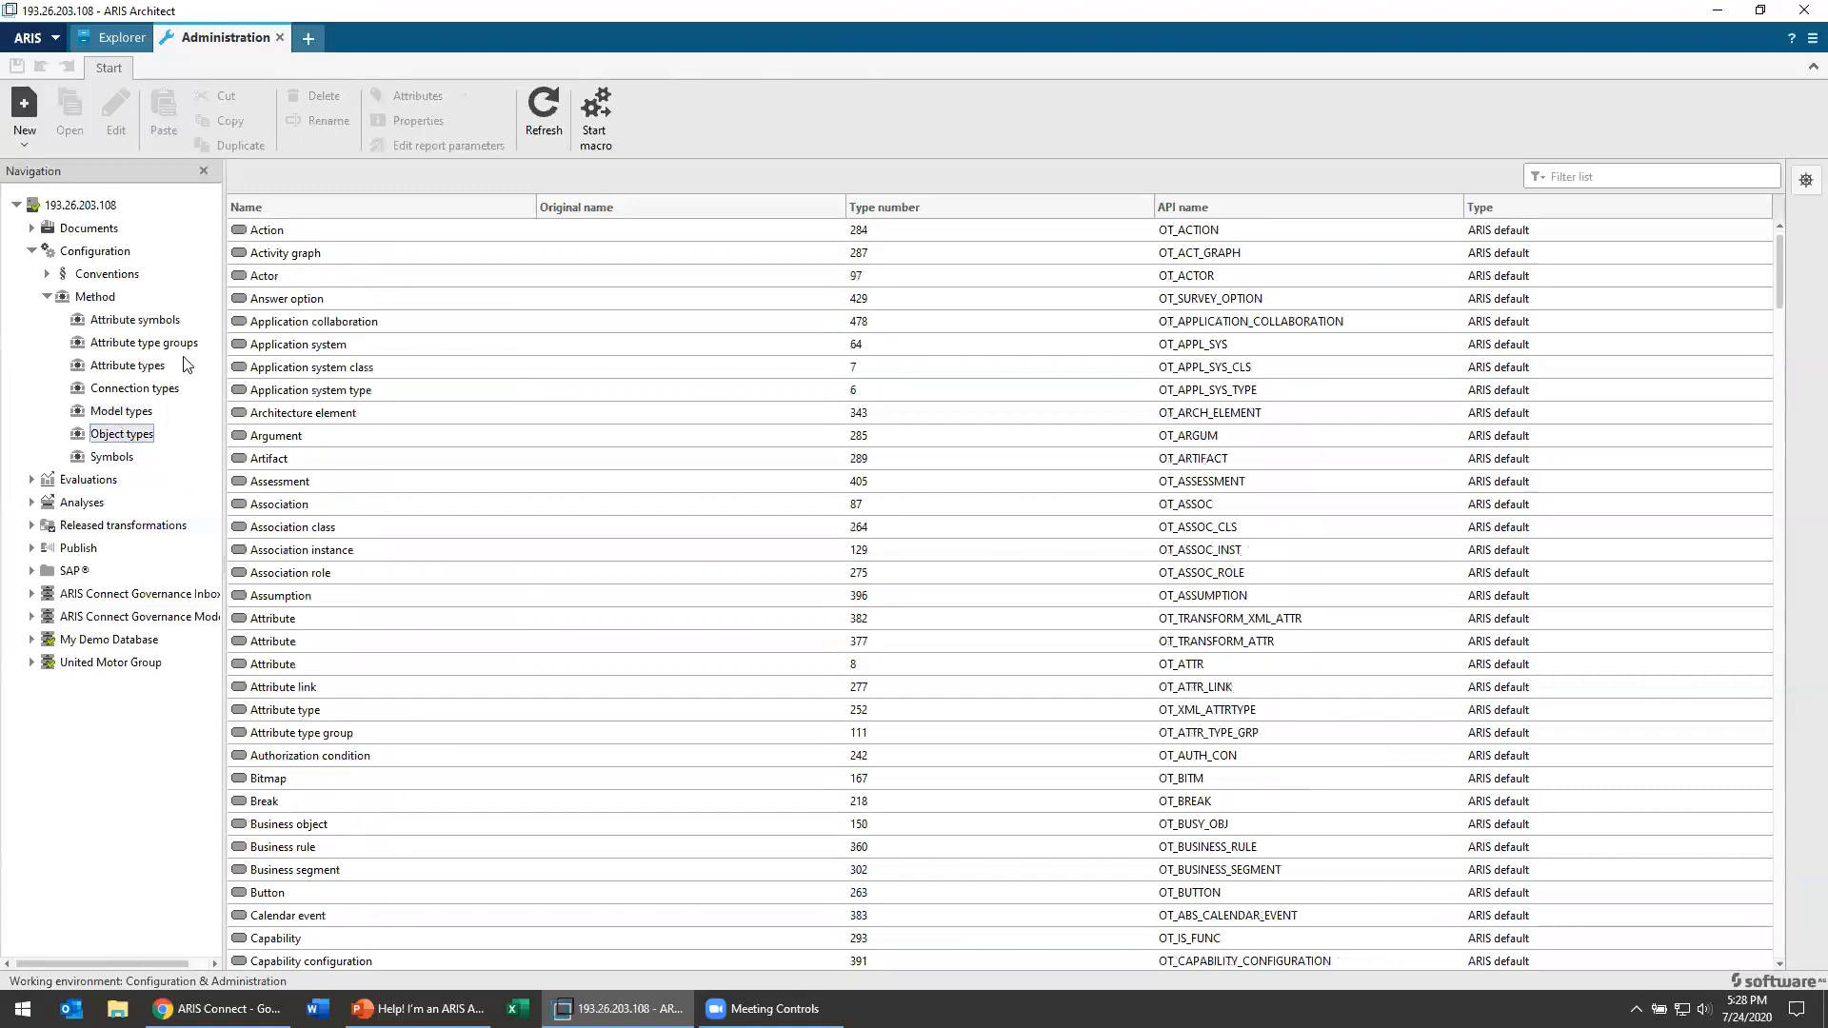
right_click(265, 325)
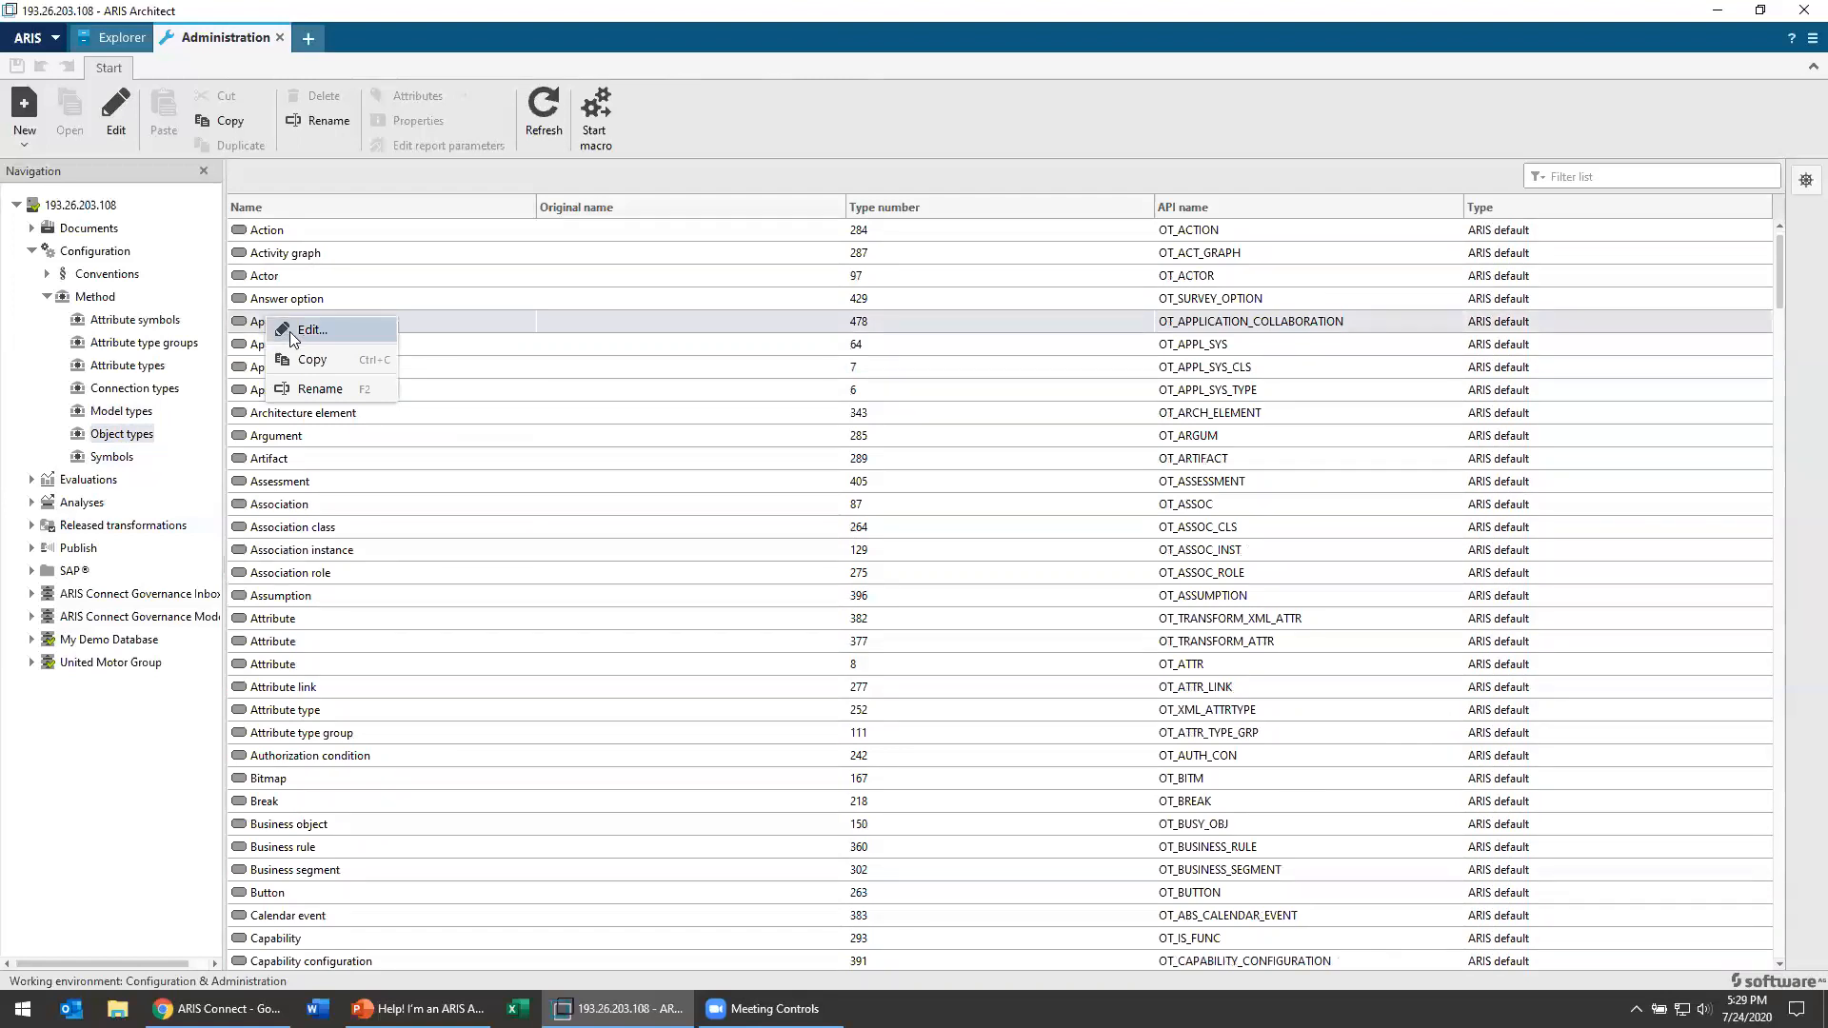
click(353, 254)
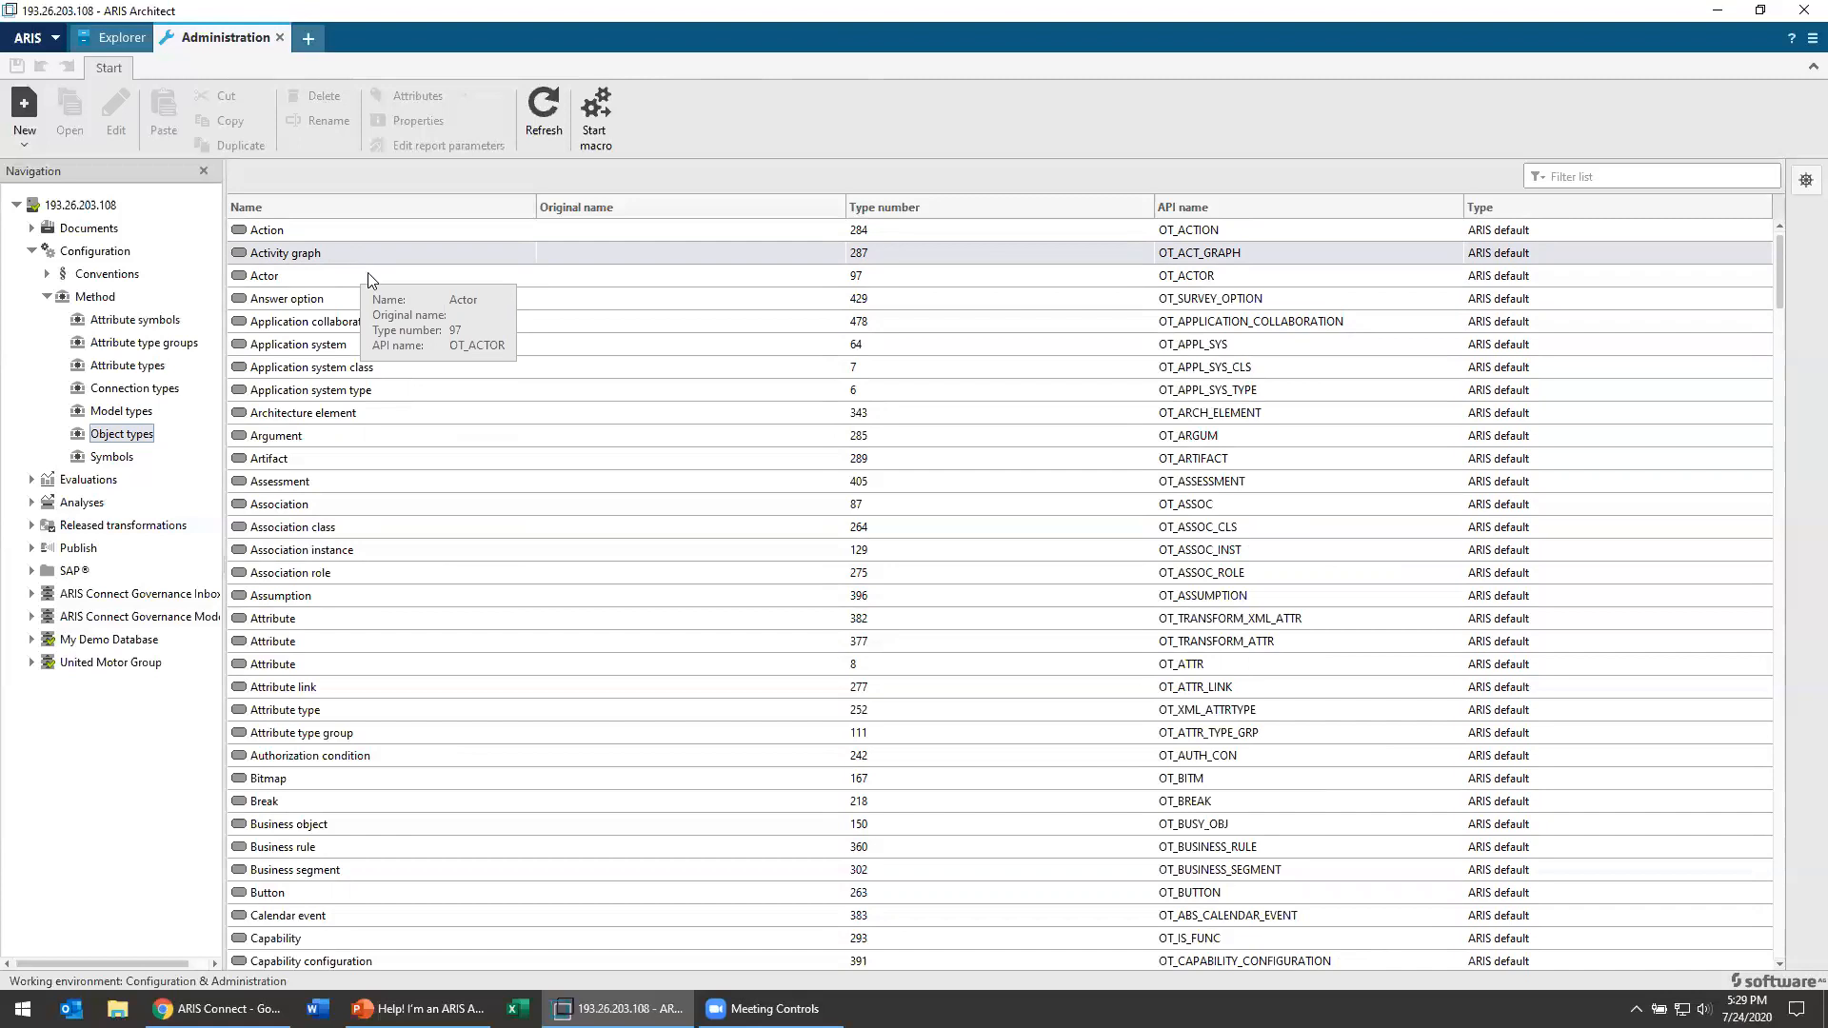
scroll(319, 558, down, 7)
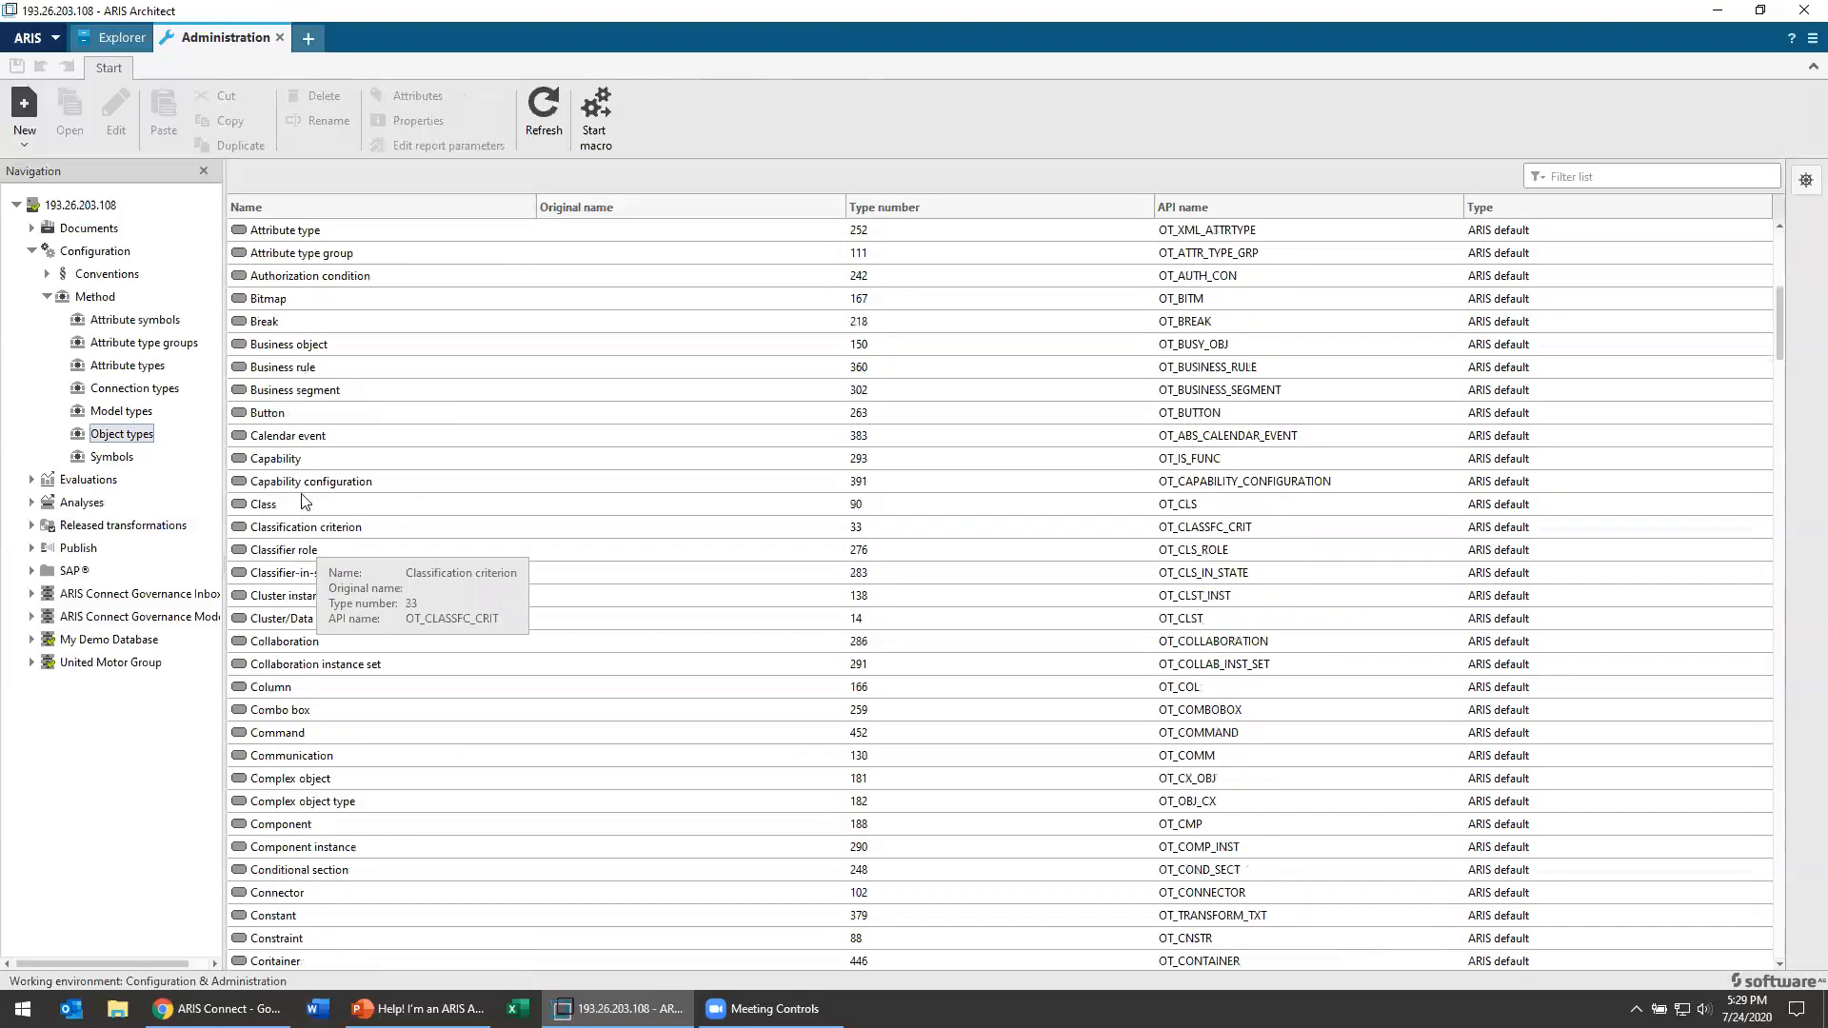
Step: Examine the attributes and allowed model type assignments of the Capability object type, leaving without changes
right_click(314, 473)
click(379, 473)
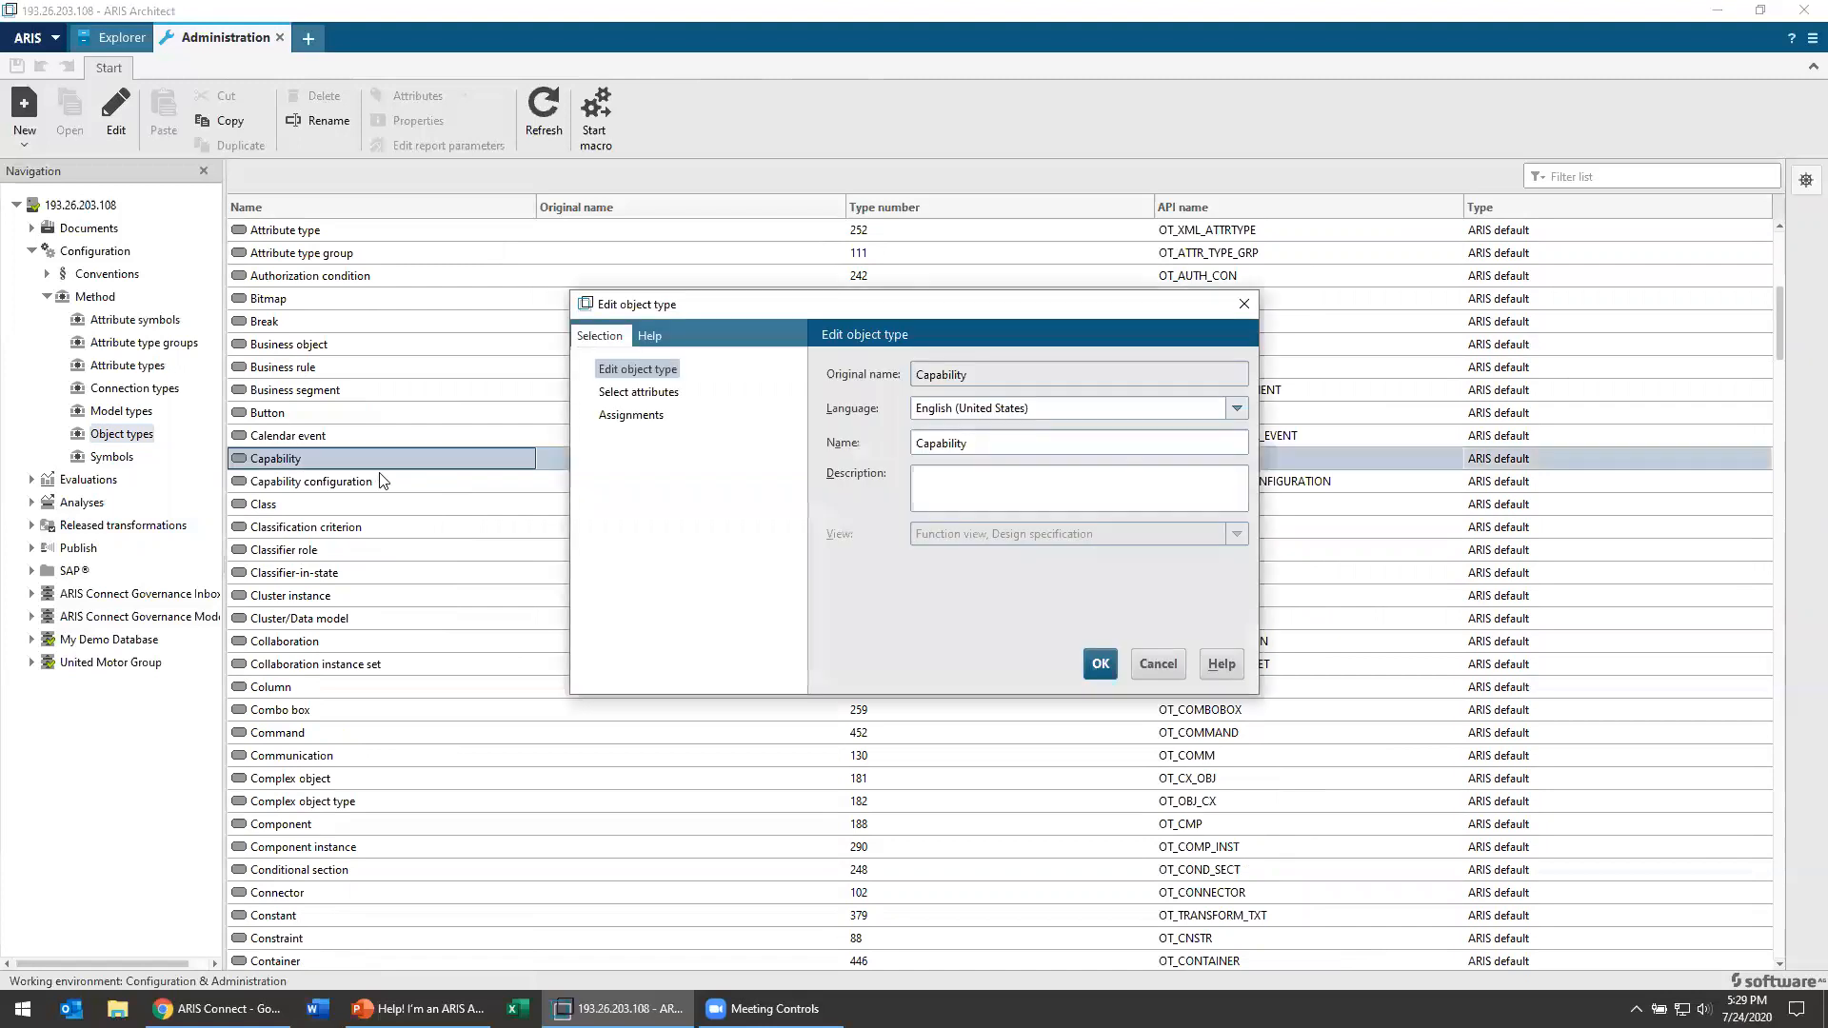
click(647, 394)
click(646, 416)
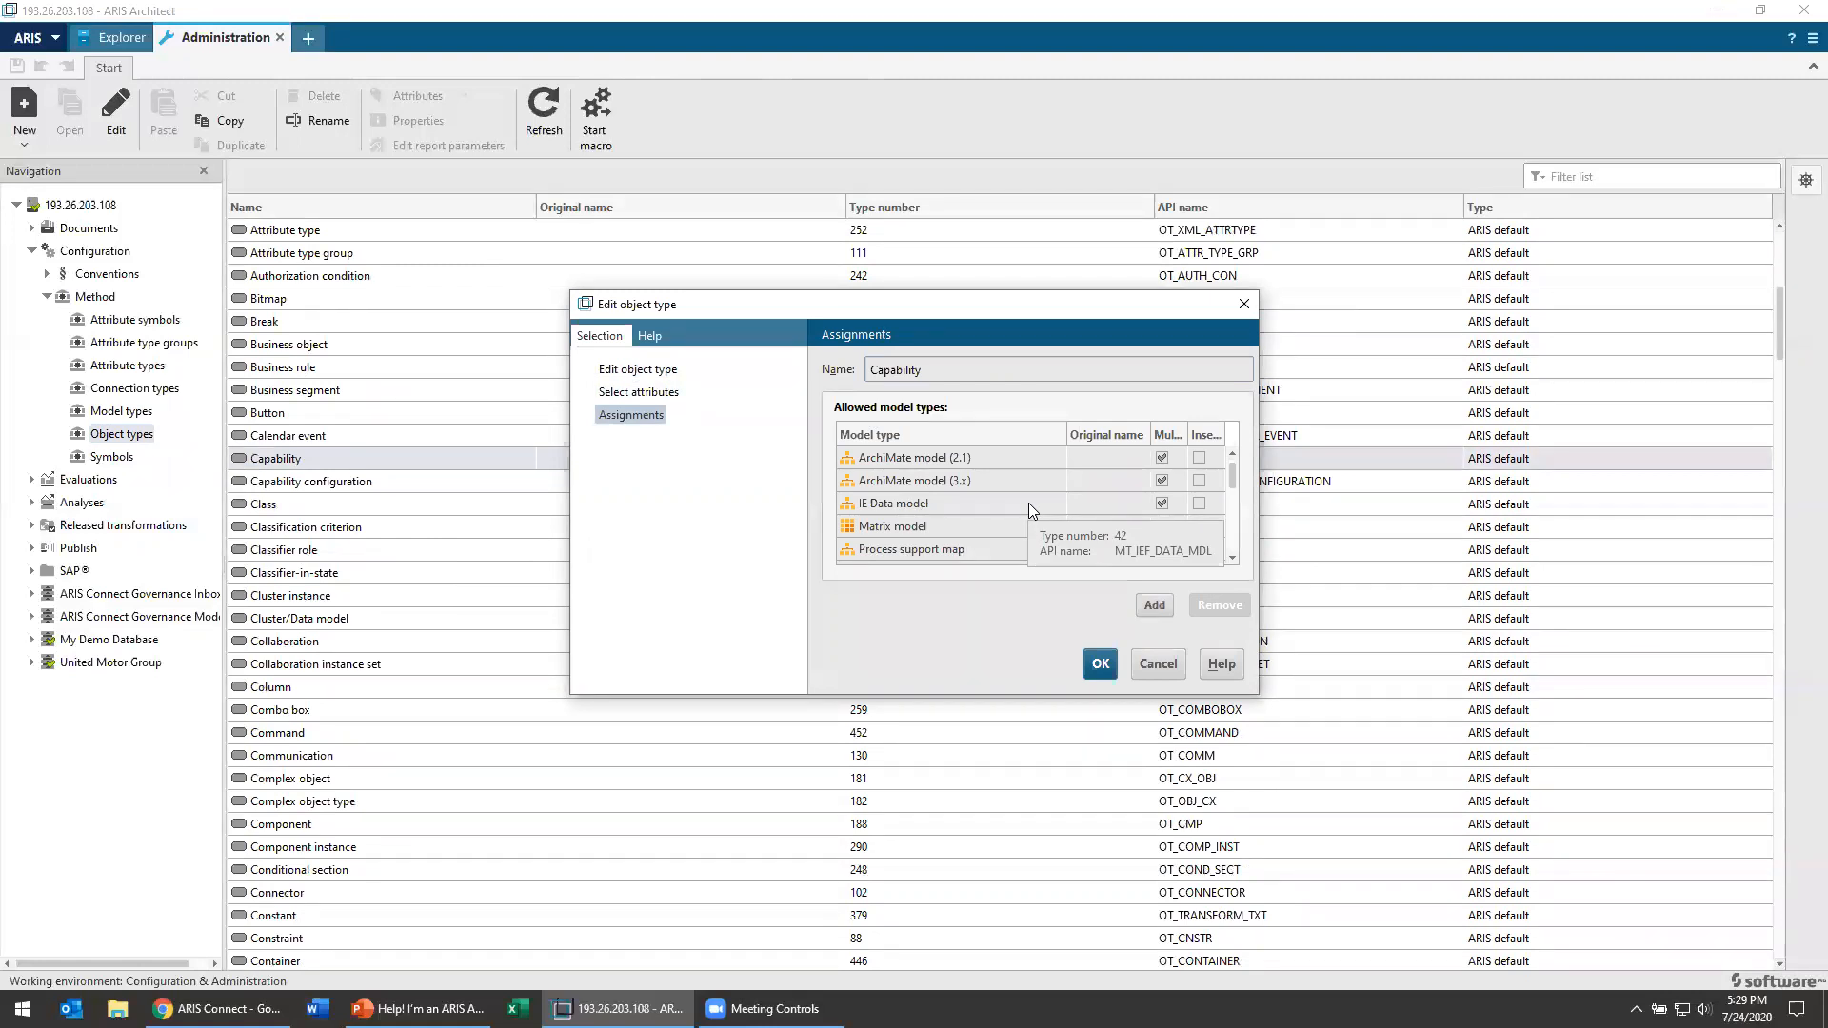
click(1159, 665)
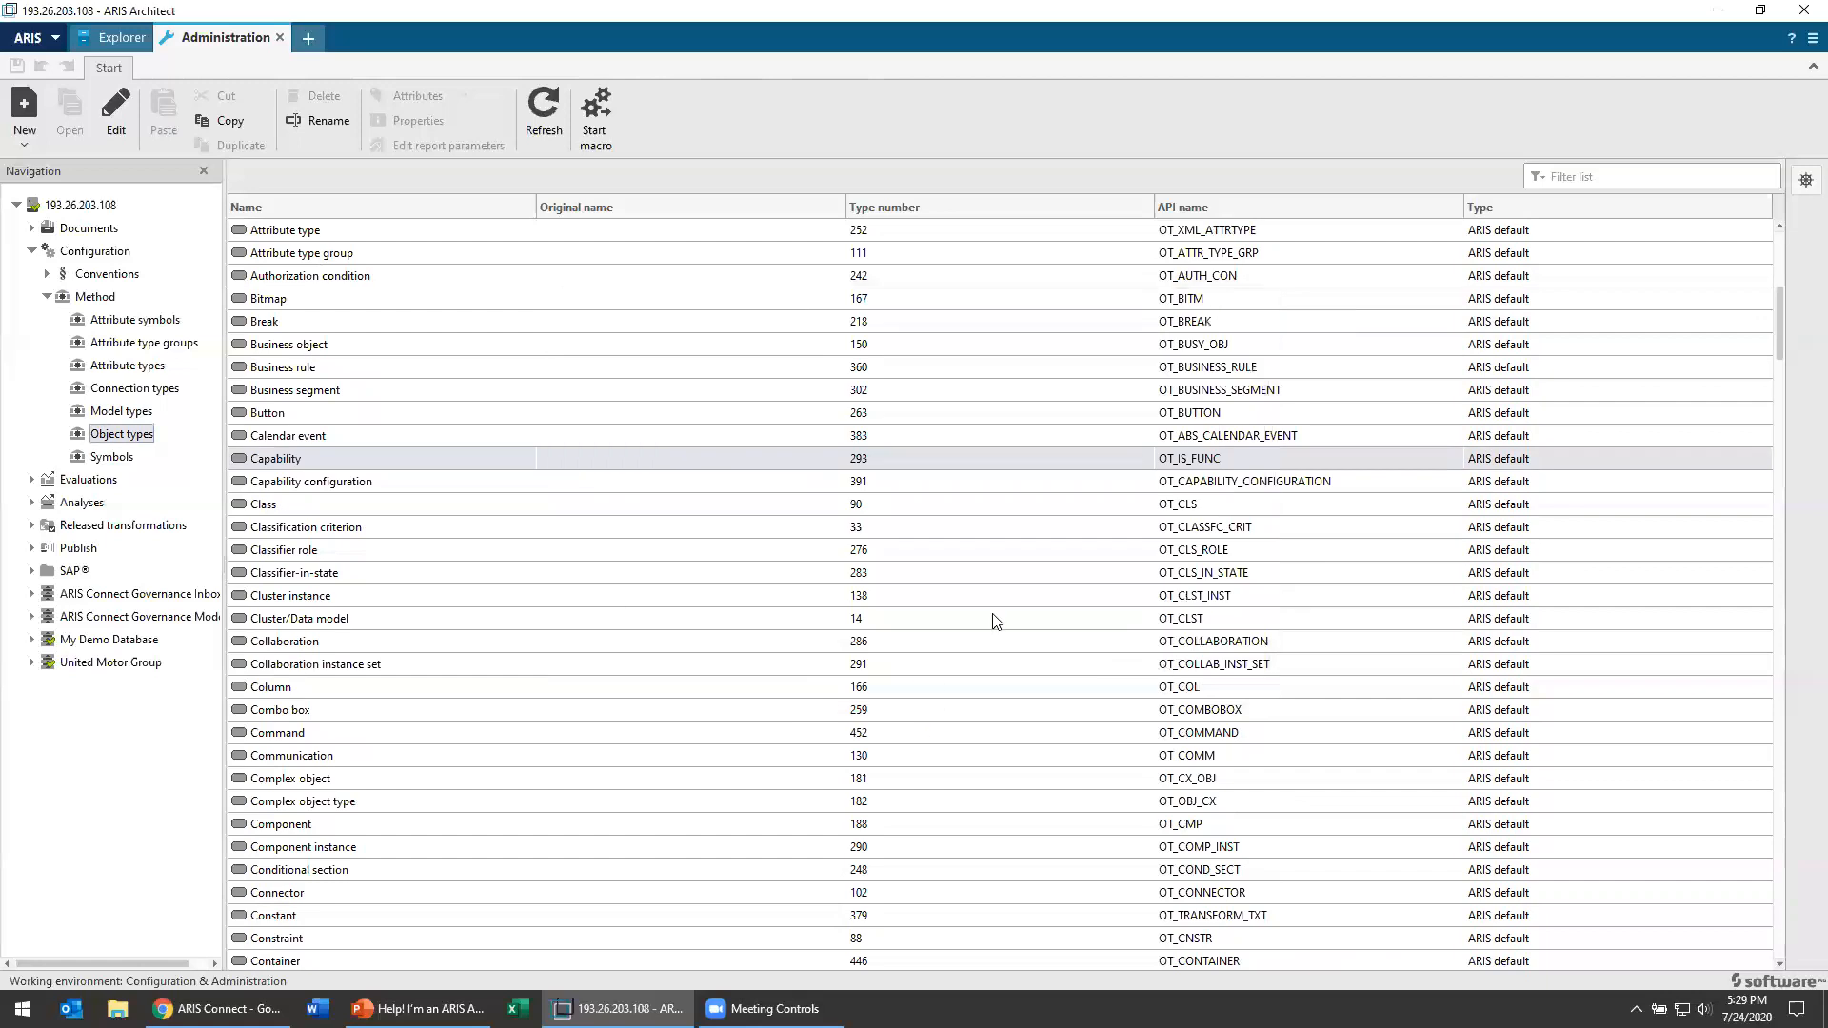
Step: Start a new attribute type among the method's attribute types and name it "Widget Number"
click(143, 366)
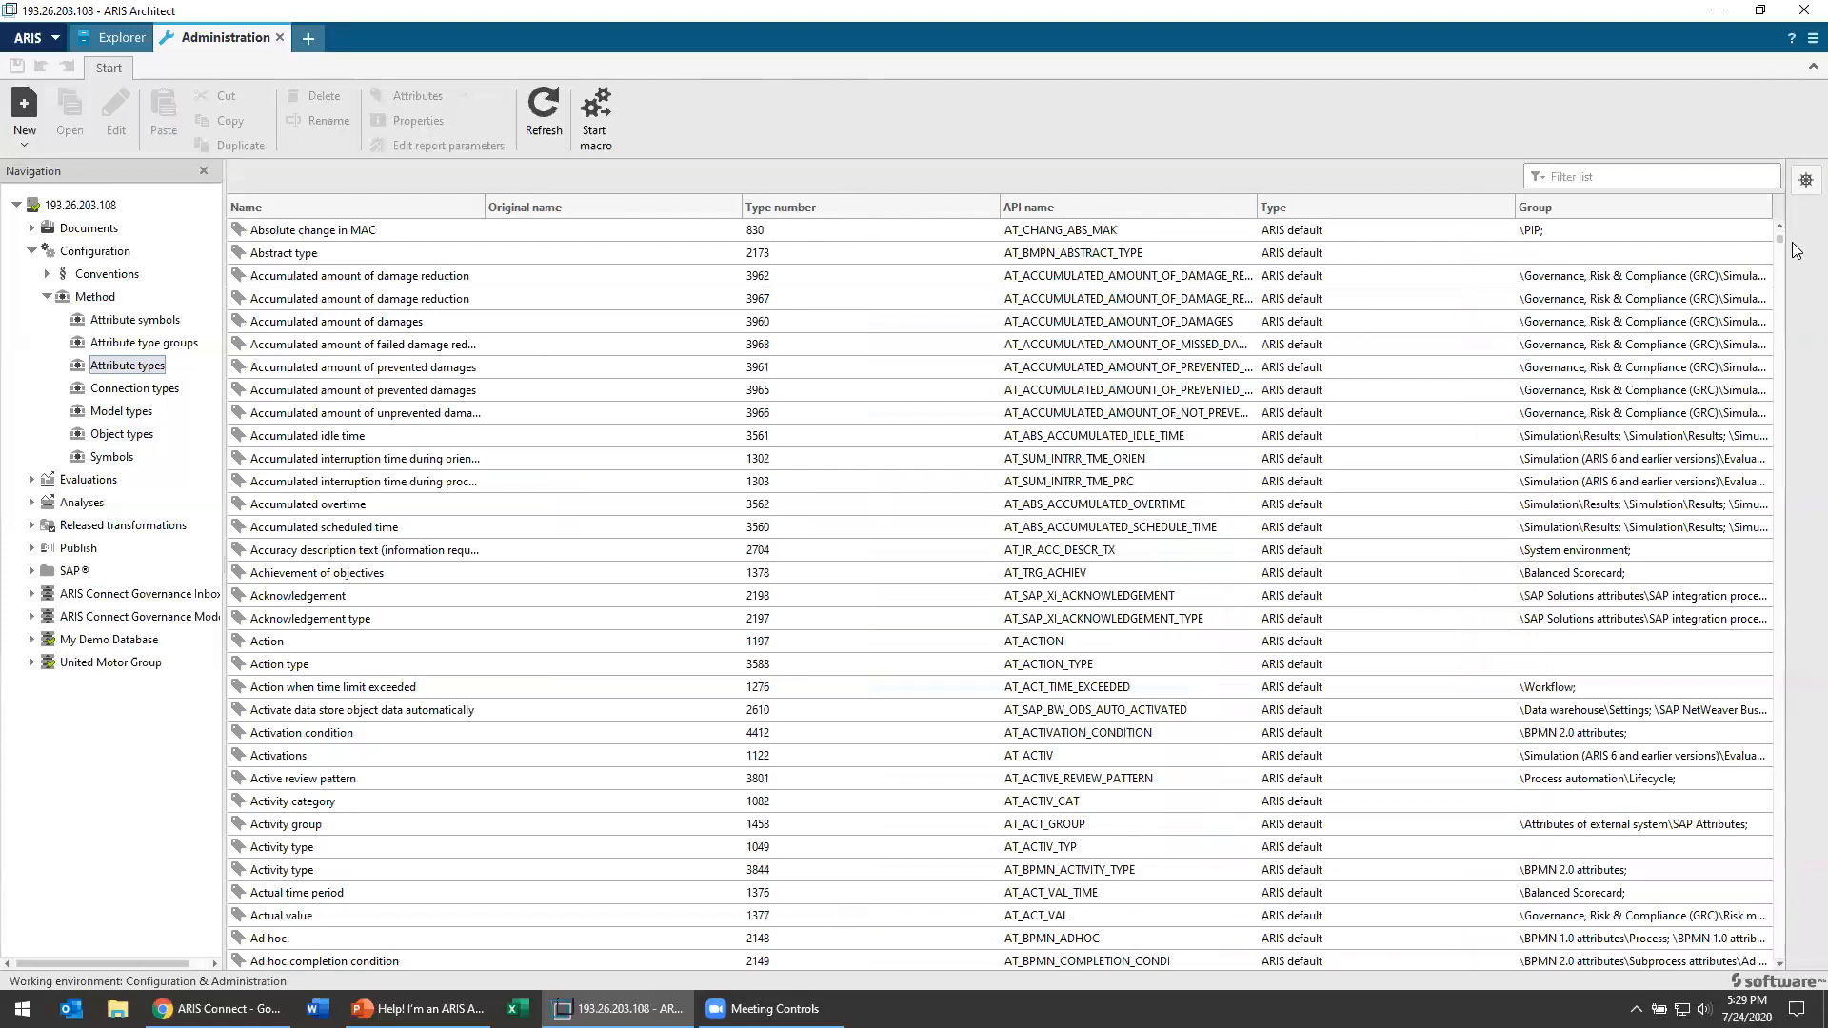
mouse_move(1781, 238)
mouse_down()
mouse_move(1798, 467)
mouse_move(1760, 211)
mouse_up()
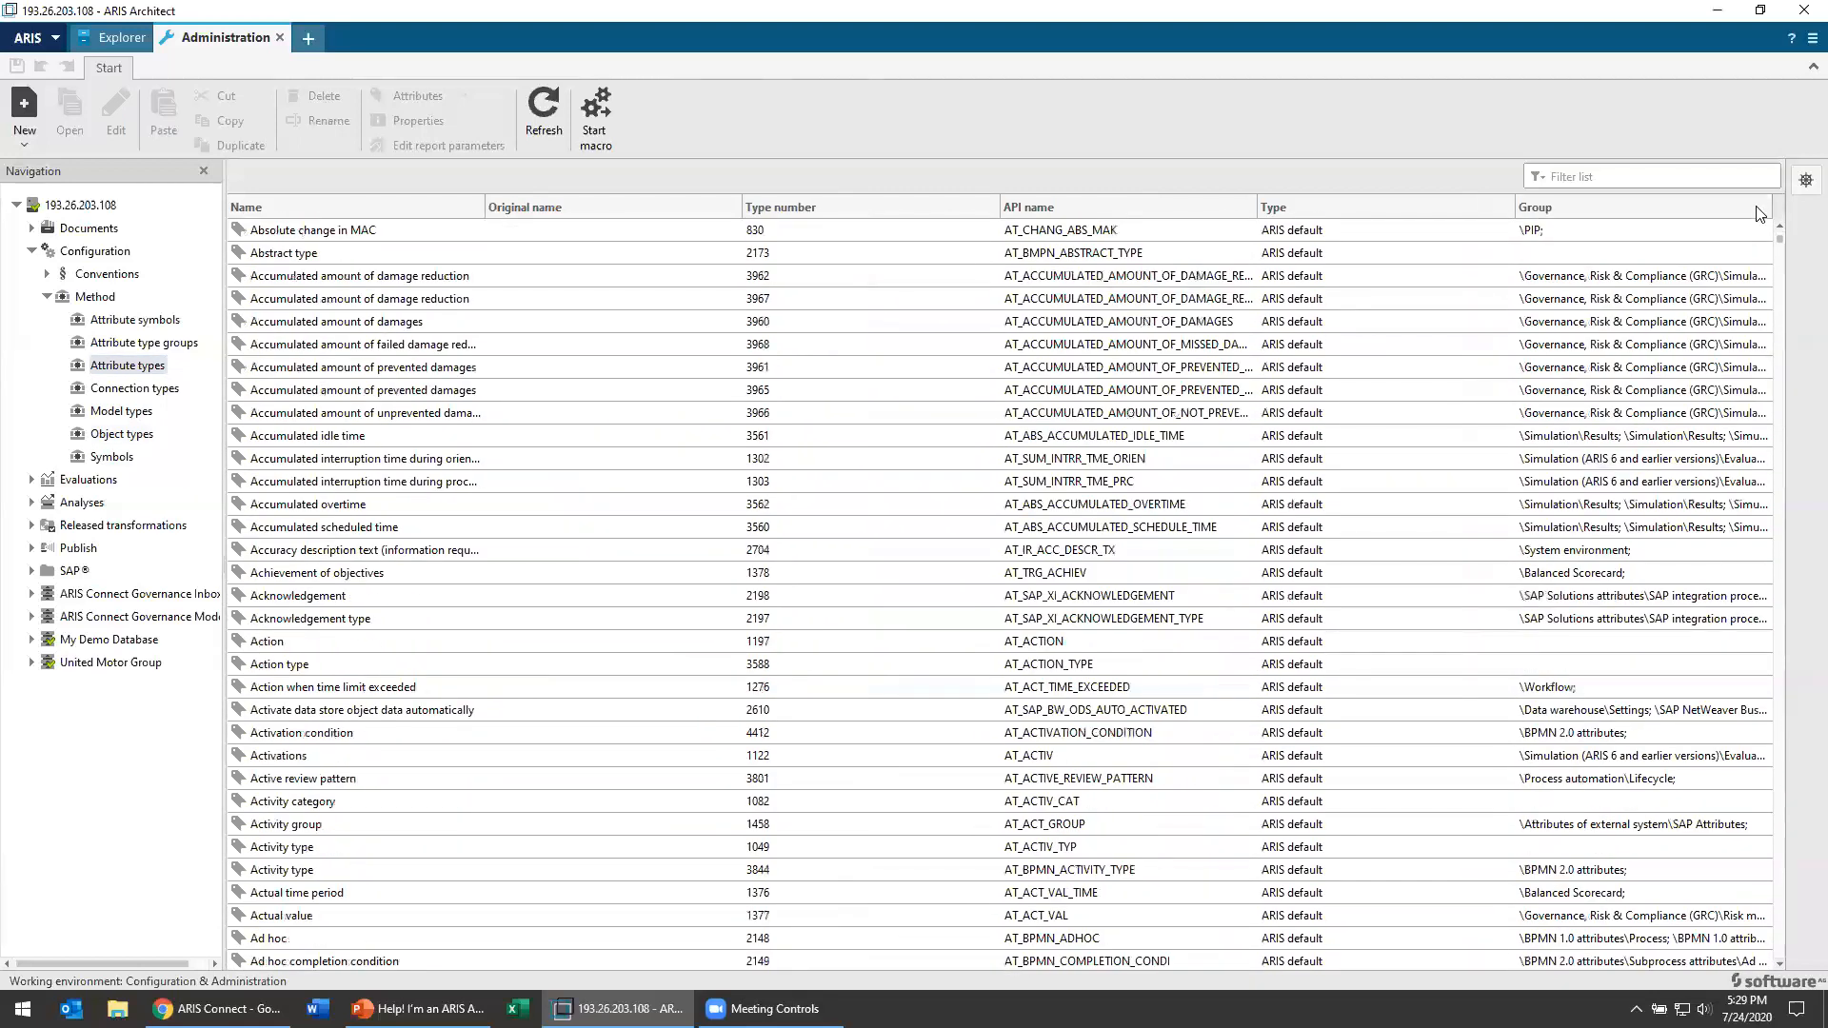
right_click(389, 232)
mouse_move(447, 246)
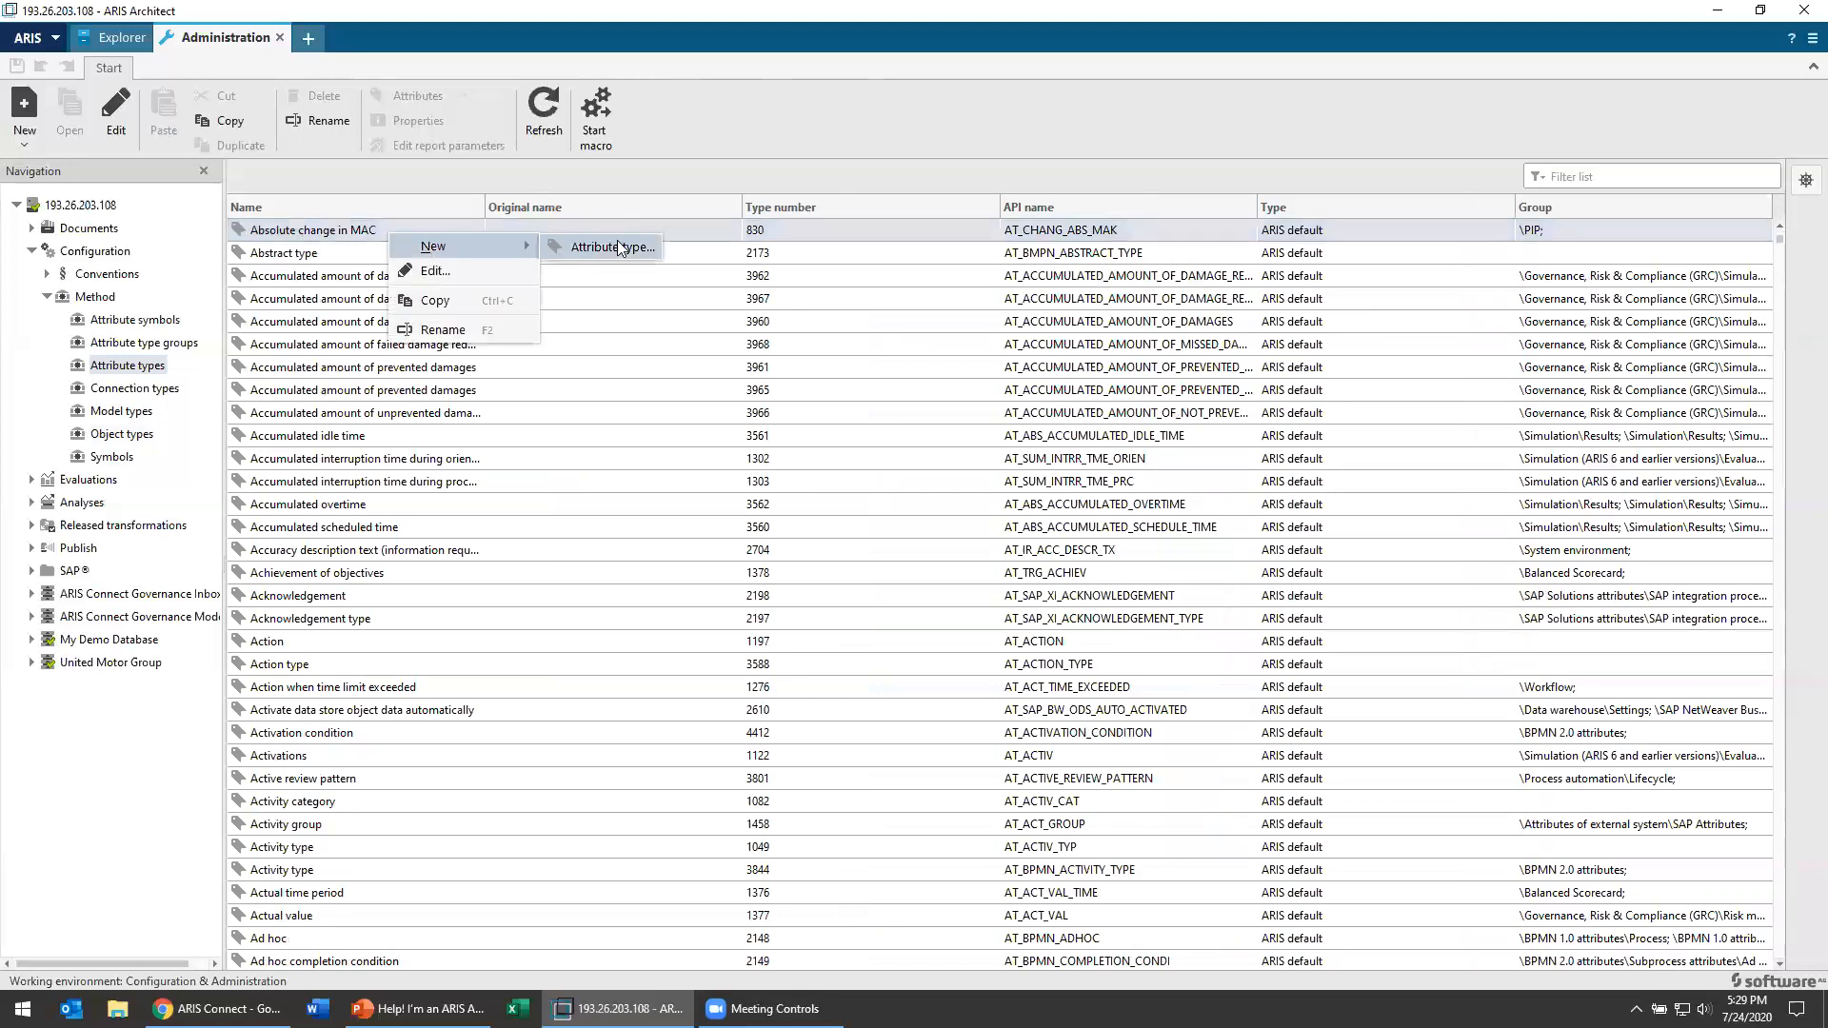
click(619, 250)
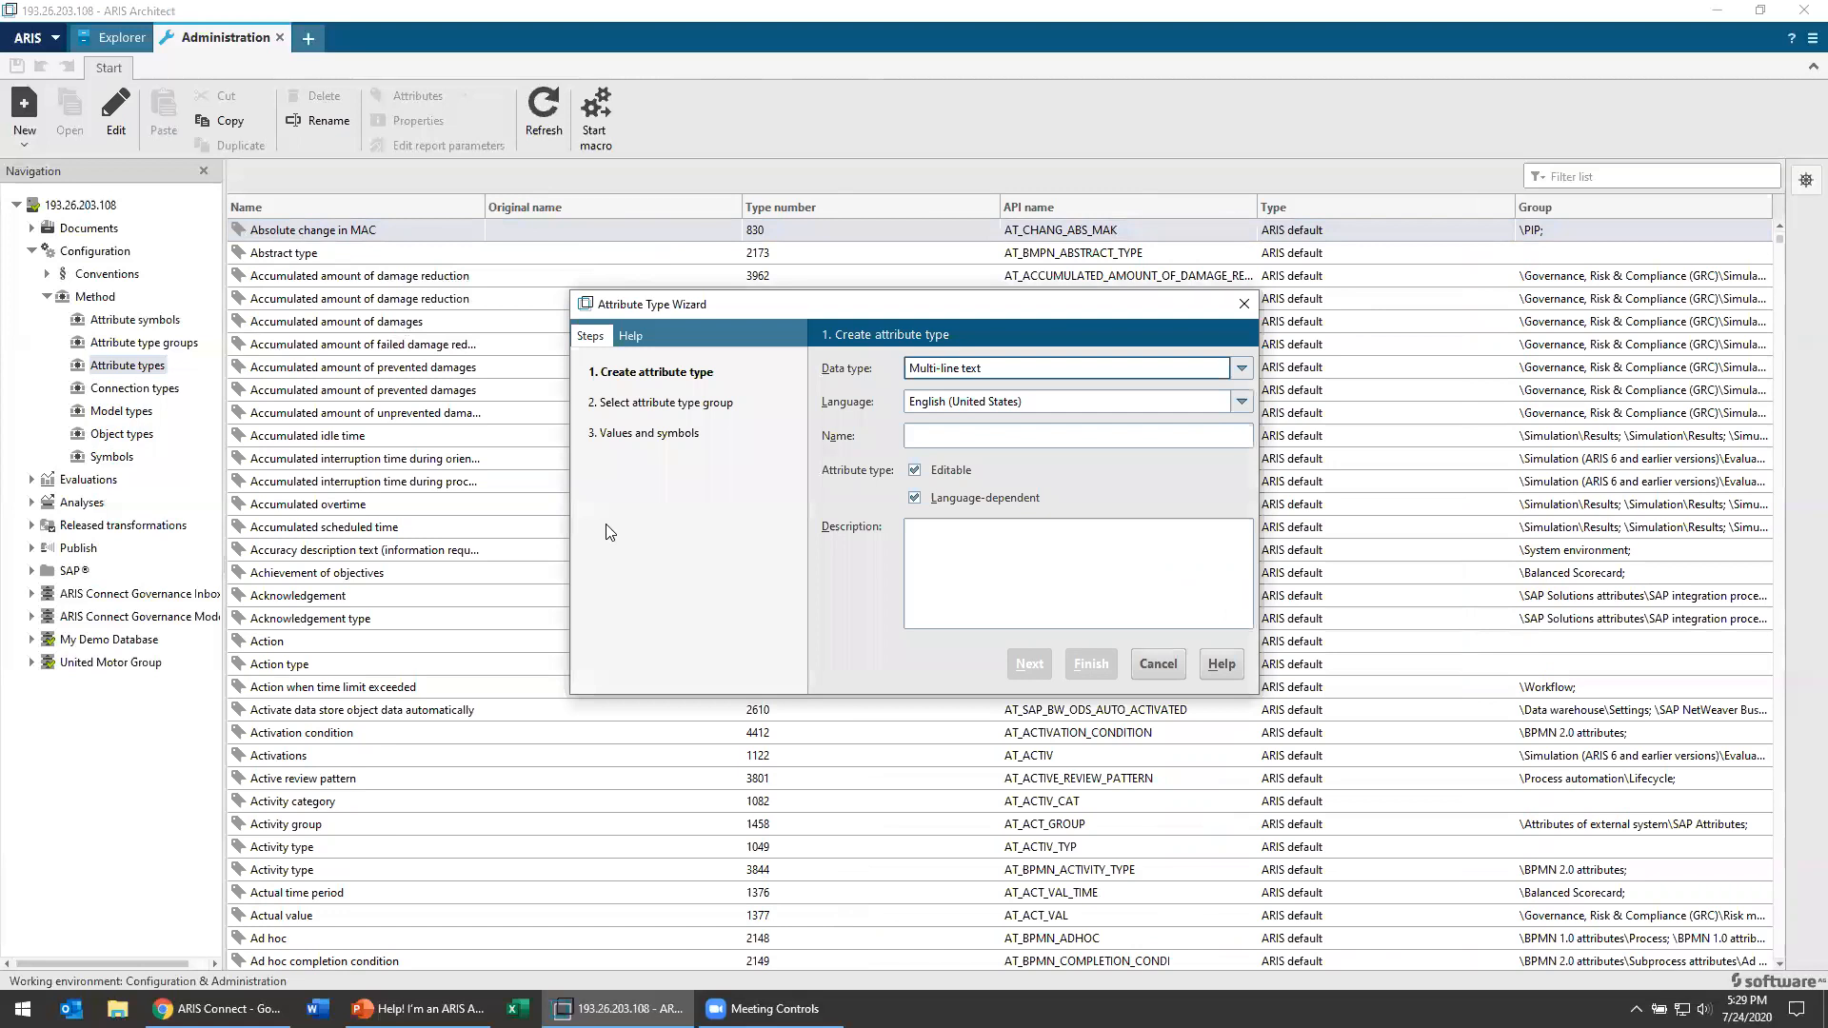
click(991, 436)
text(Widg)
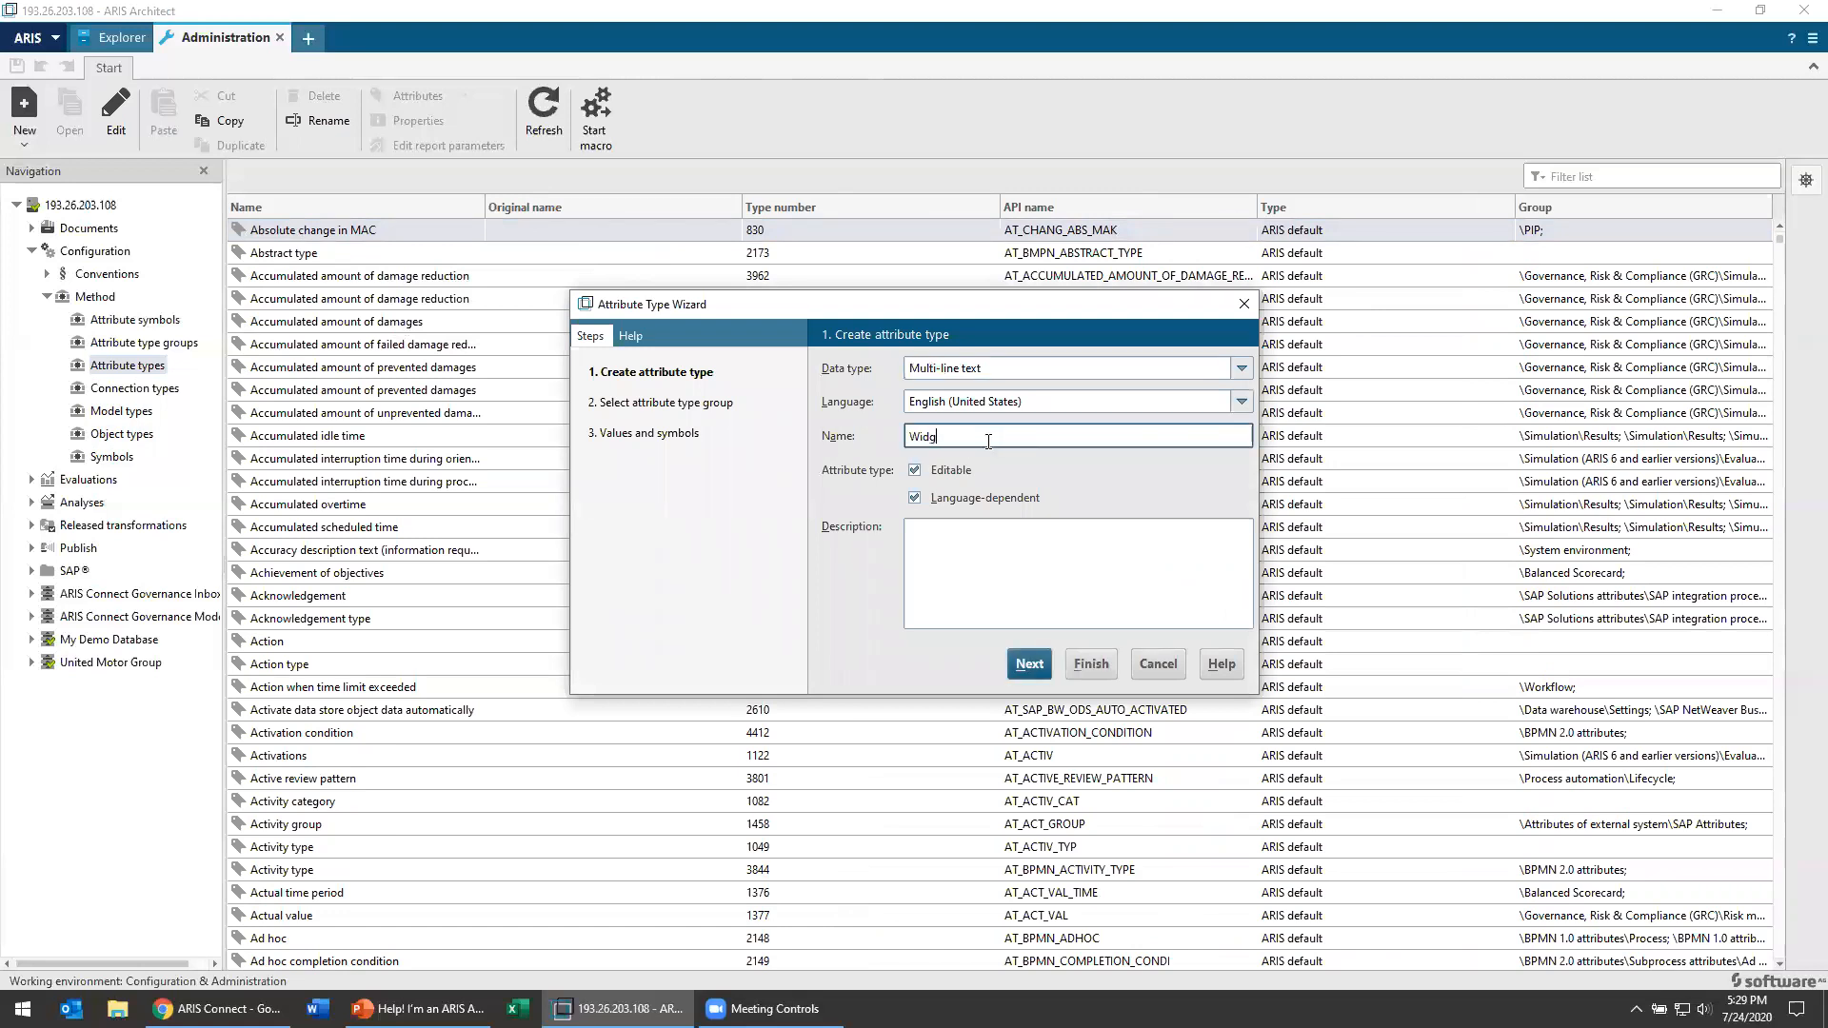
text(et Number)
Step: Describe the attribute type as "Product Number of the Widget" and continue to the attribute type group selection
click(1004, 585)
text(Product Number of the Widget)
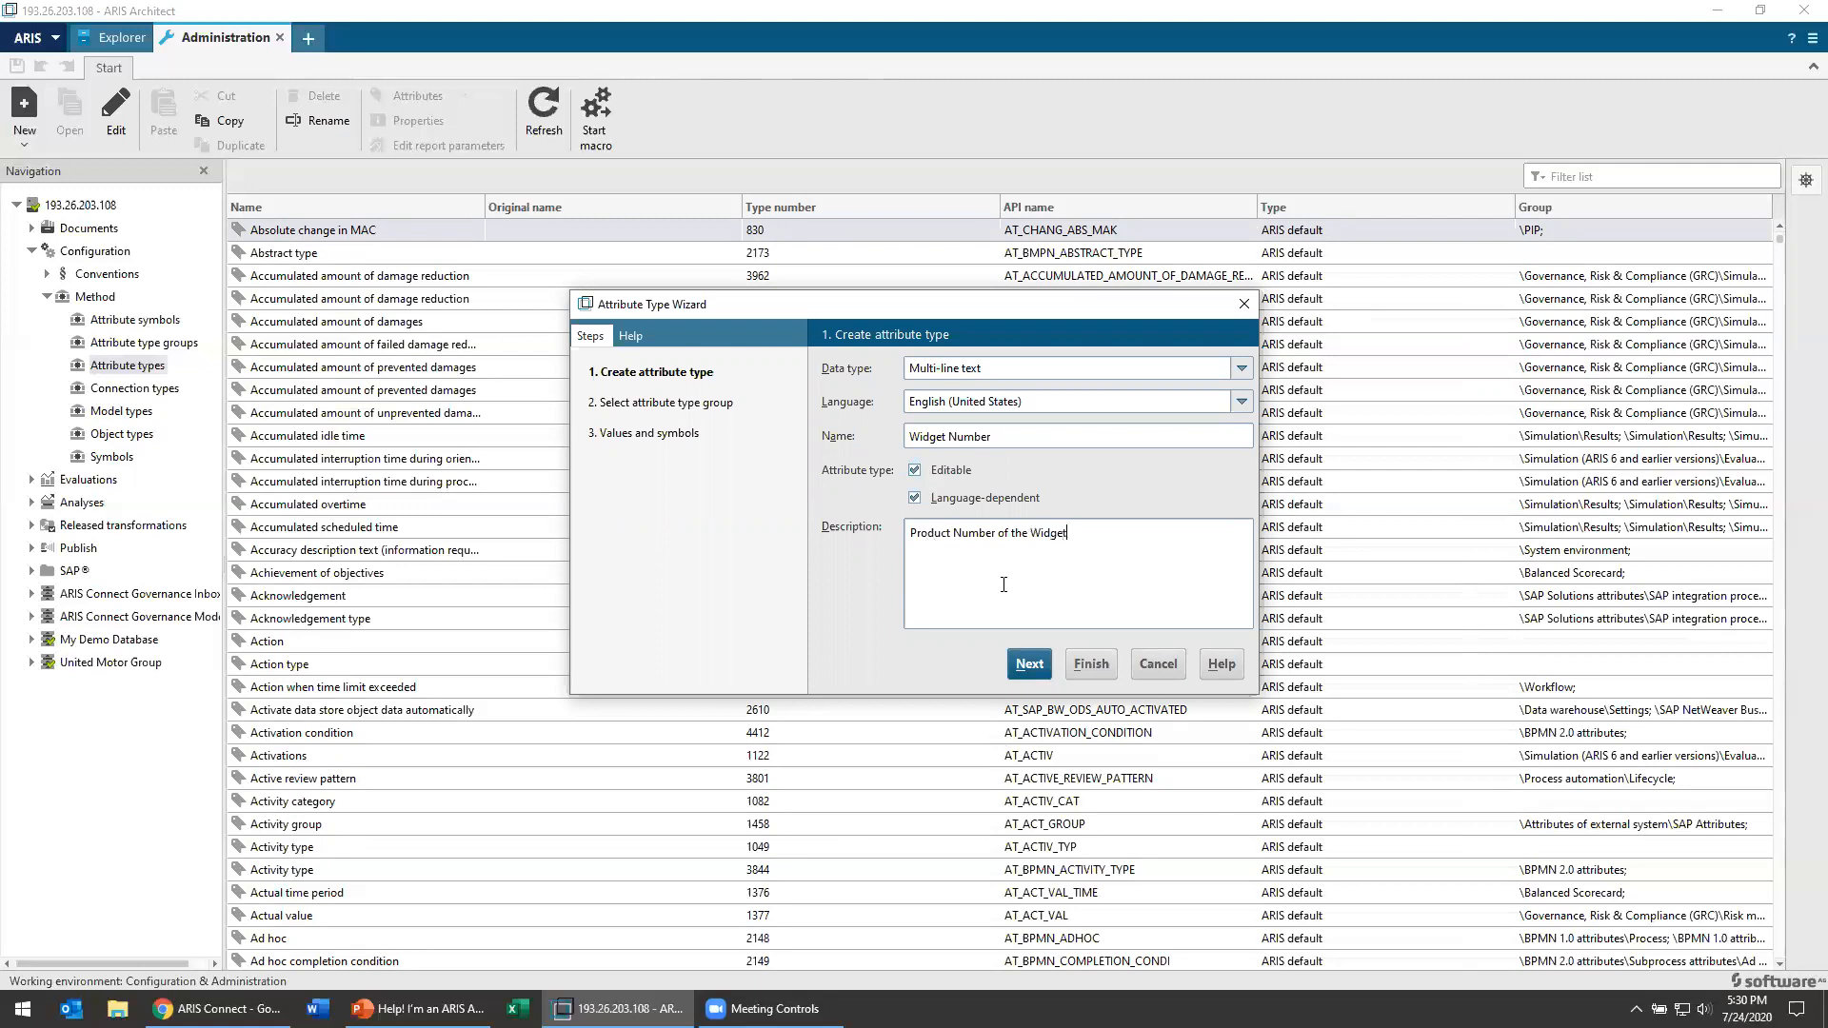
click(1029, 664)
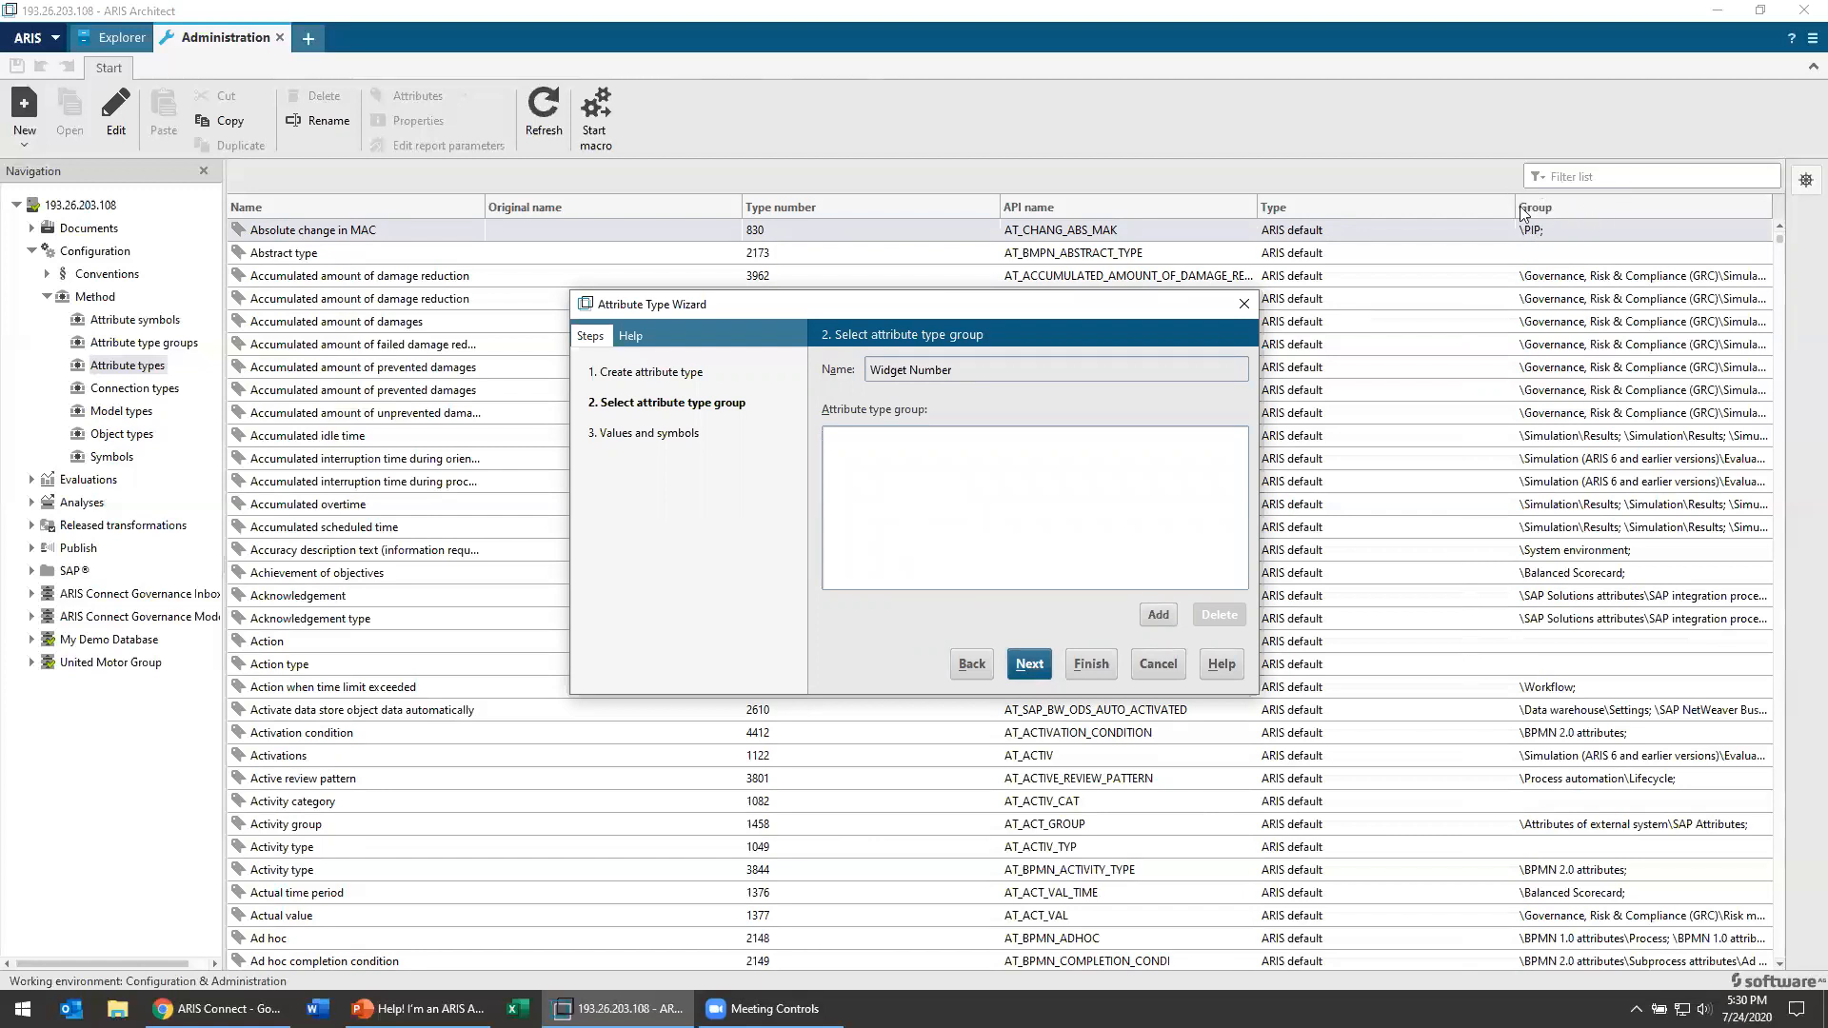
Step: Assign Widget Number to the "Analysis attributes" group and continue to the values and symbols
click(1169, 620)
click(815, 393)
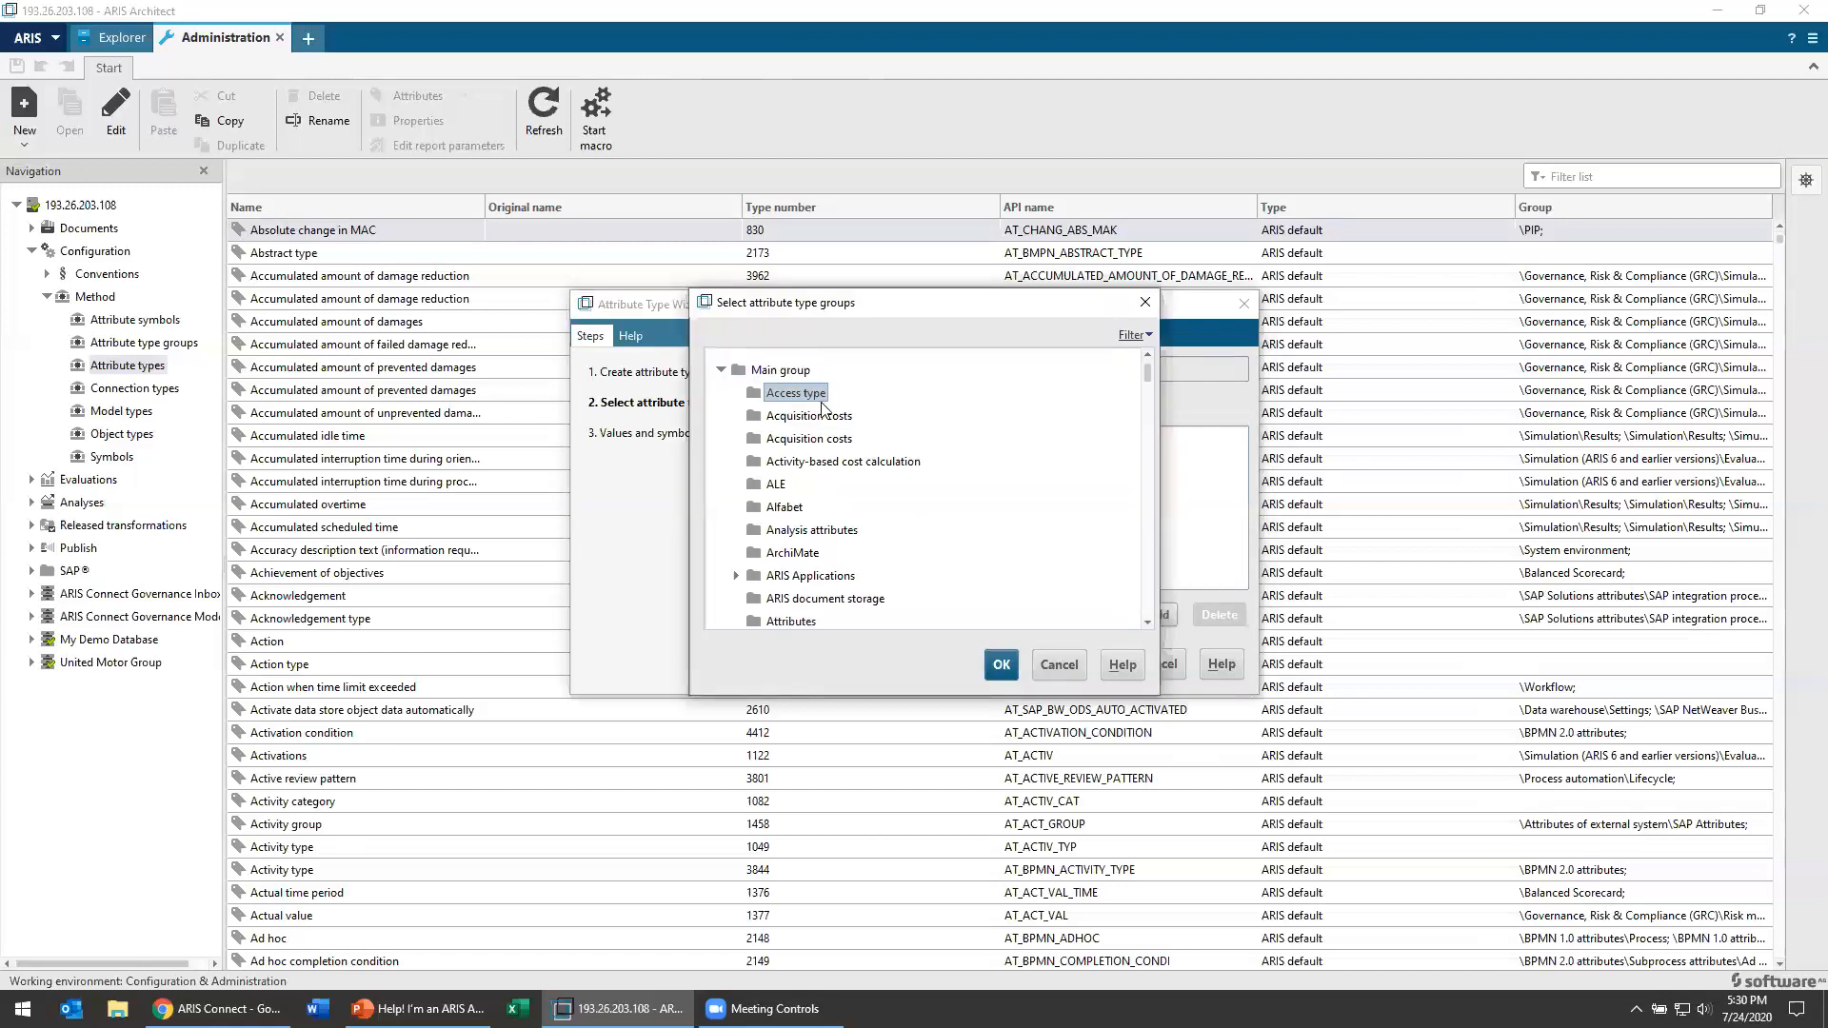
scroll(862, 522, down, 5)
scroll(812, 483, up, 4)
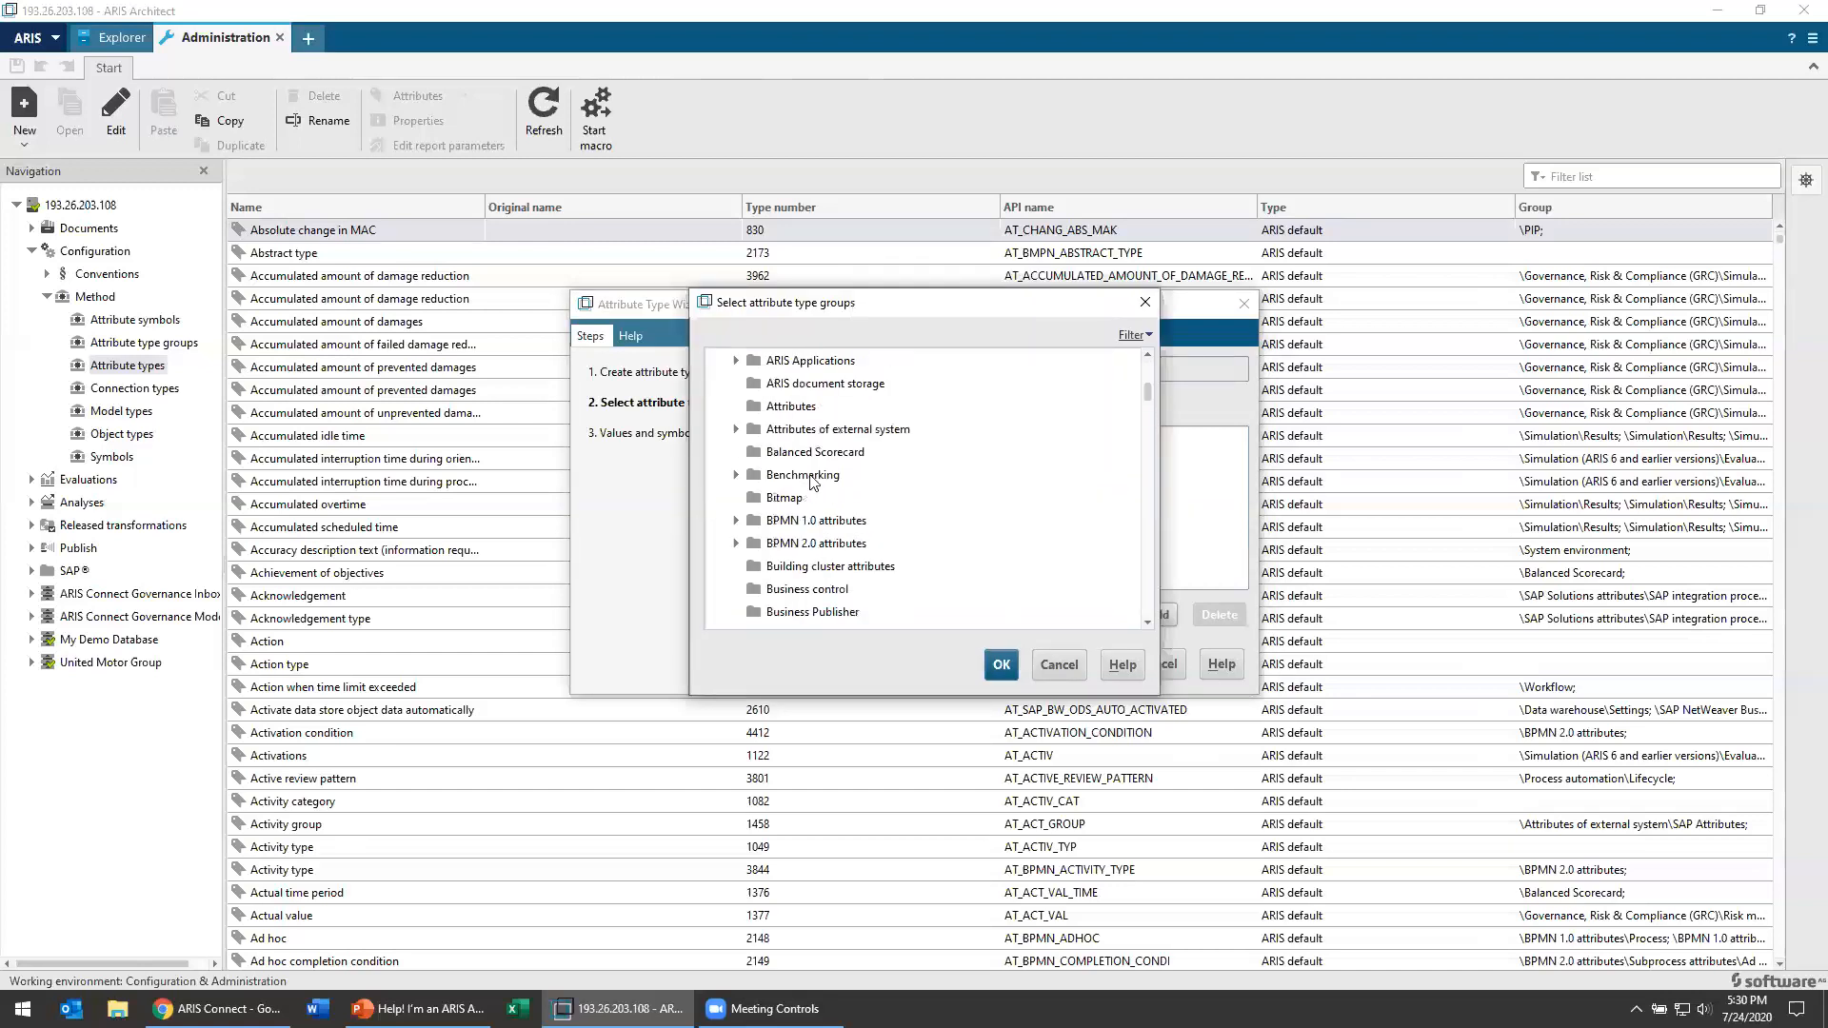
click(810, 452)
click(1001, 664)
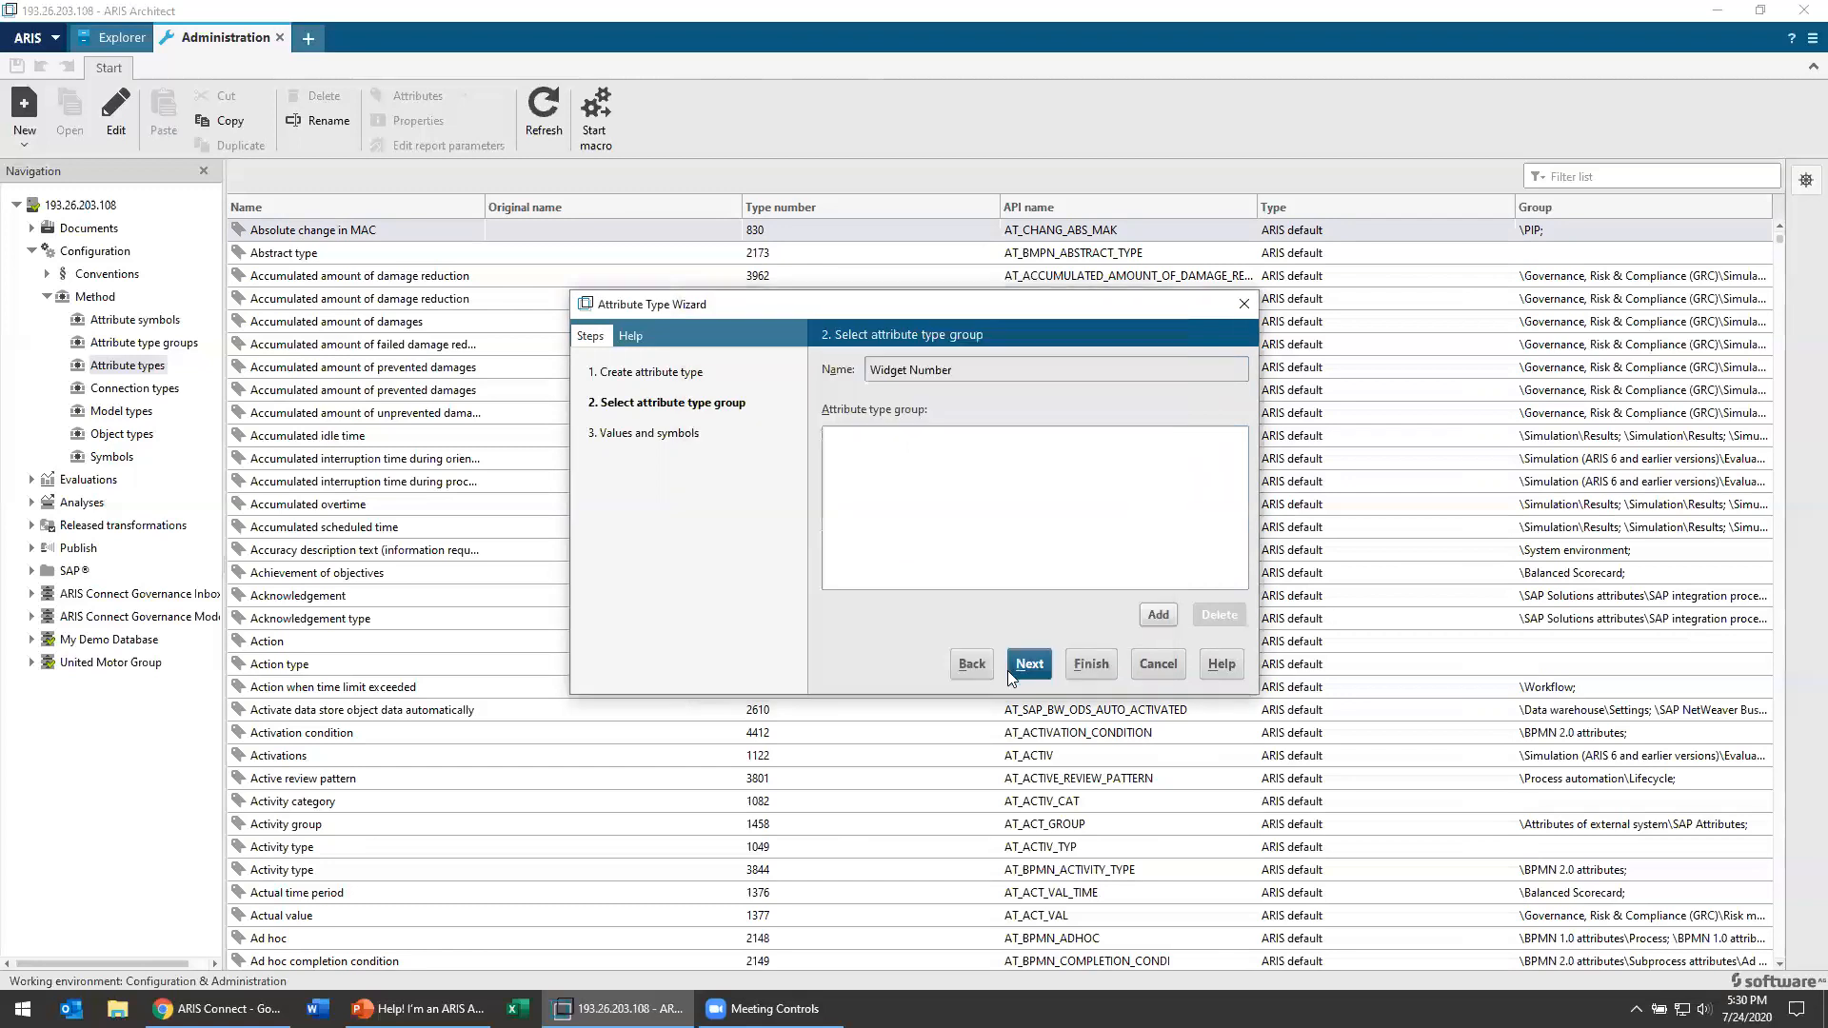
click(1028, 670)
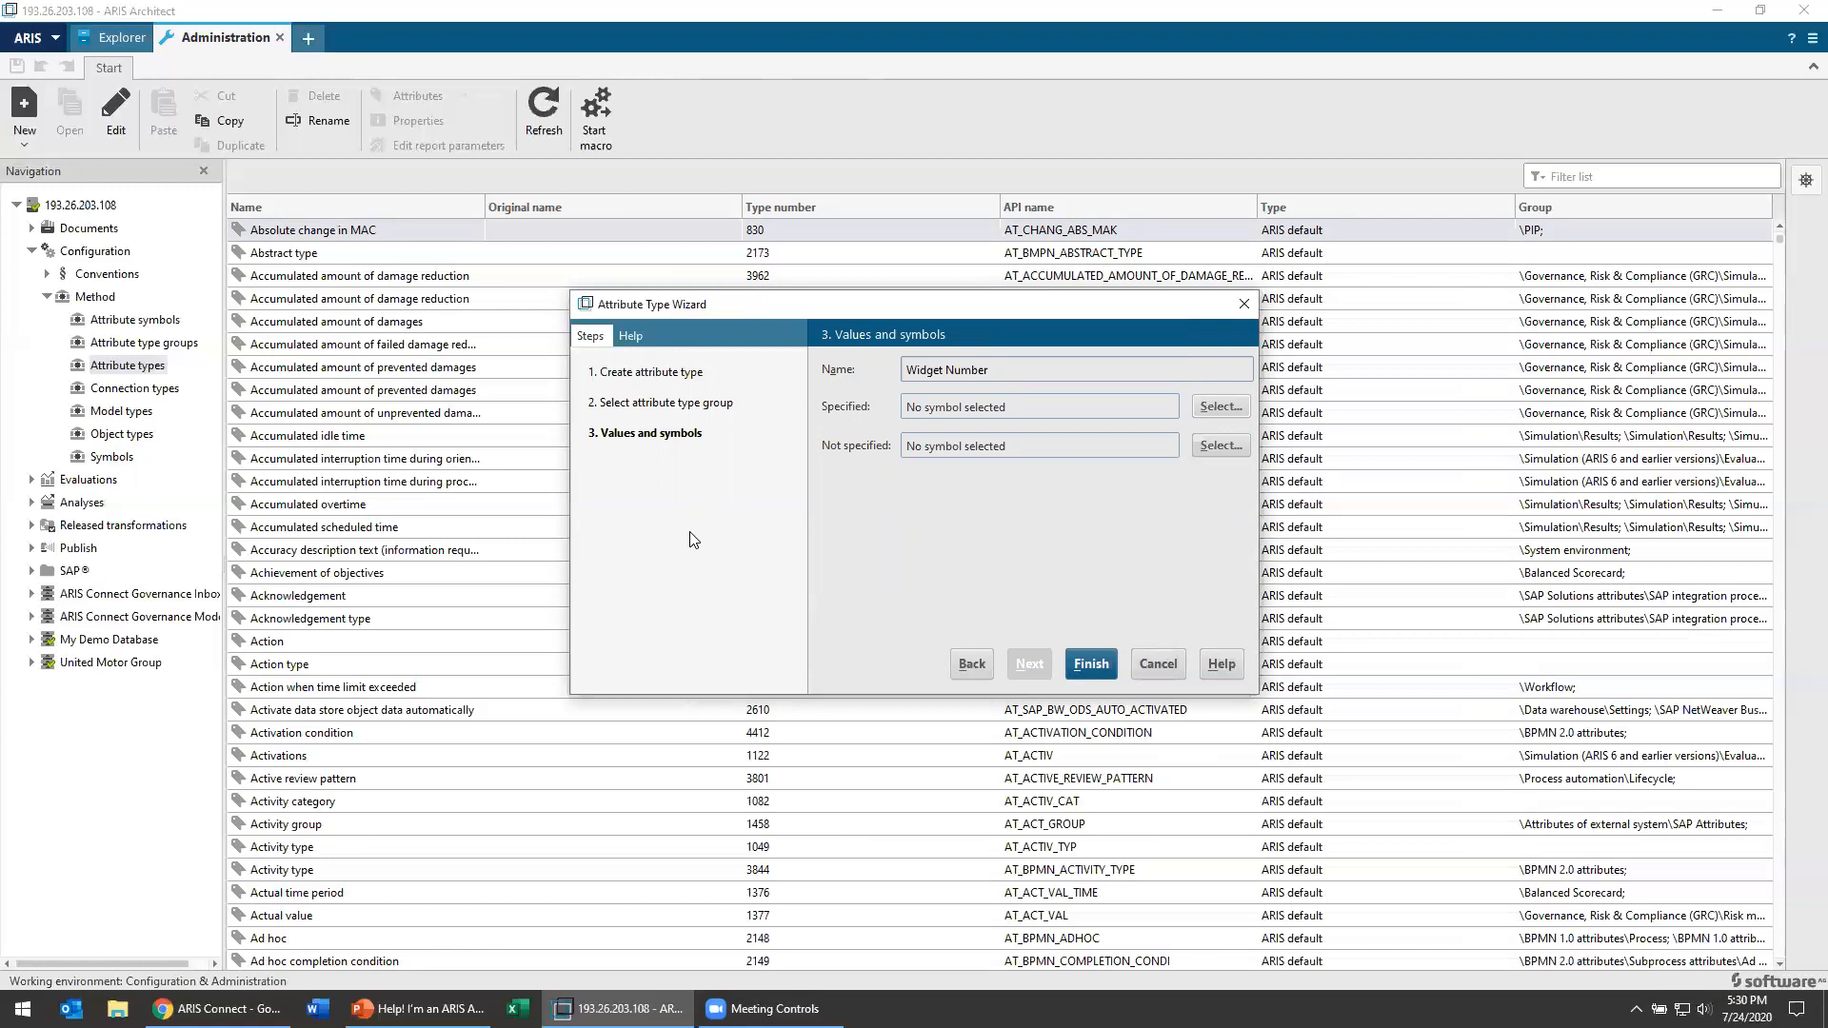
Step: Return to Widget Number's basic definition and examine the available data types
click(973, 672)
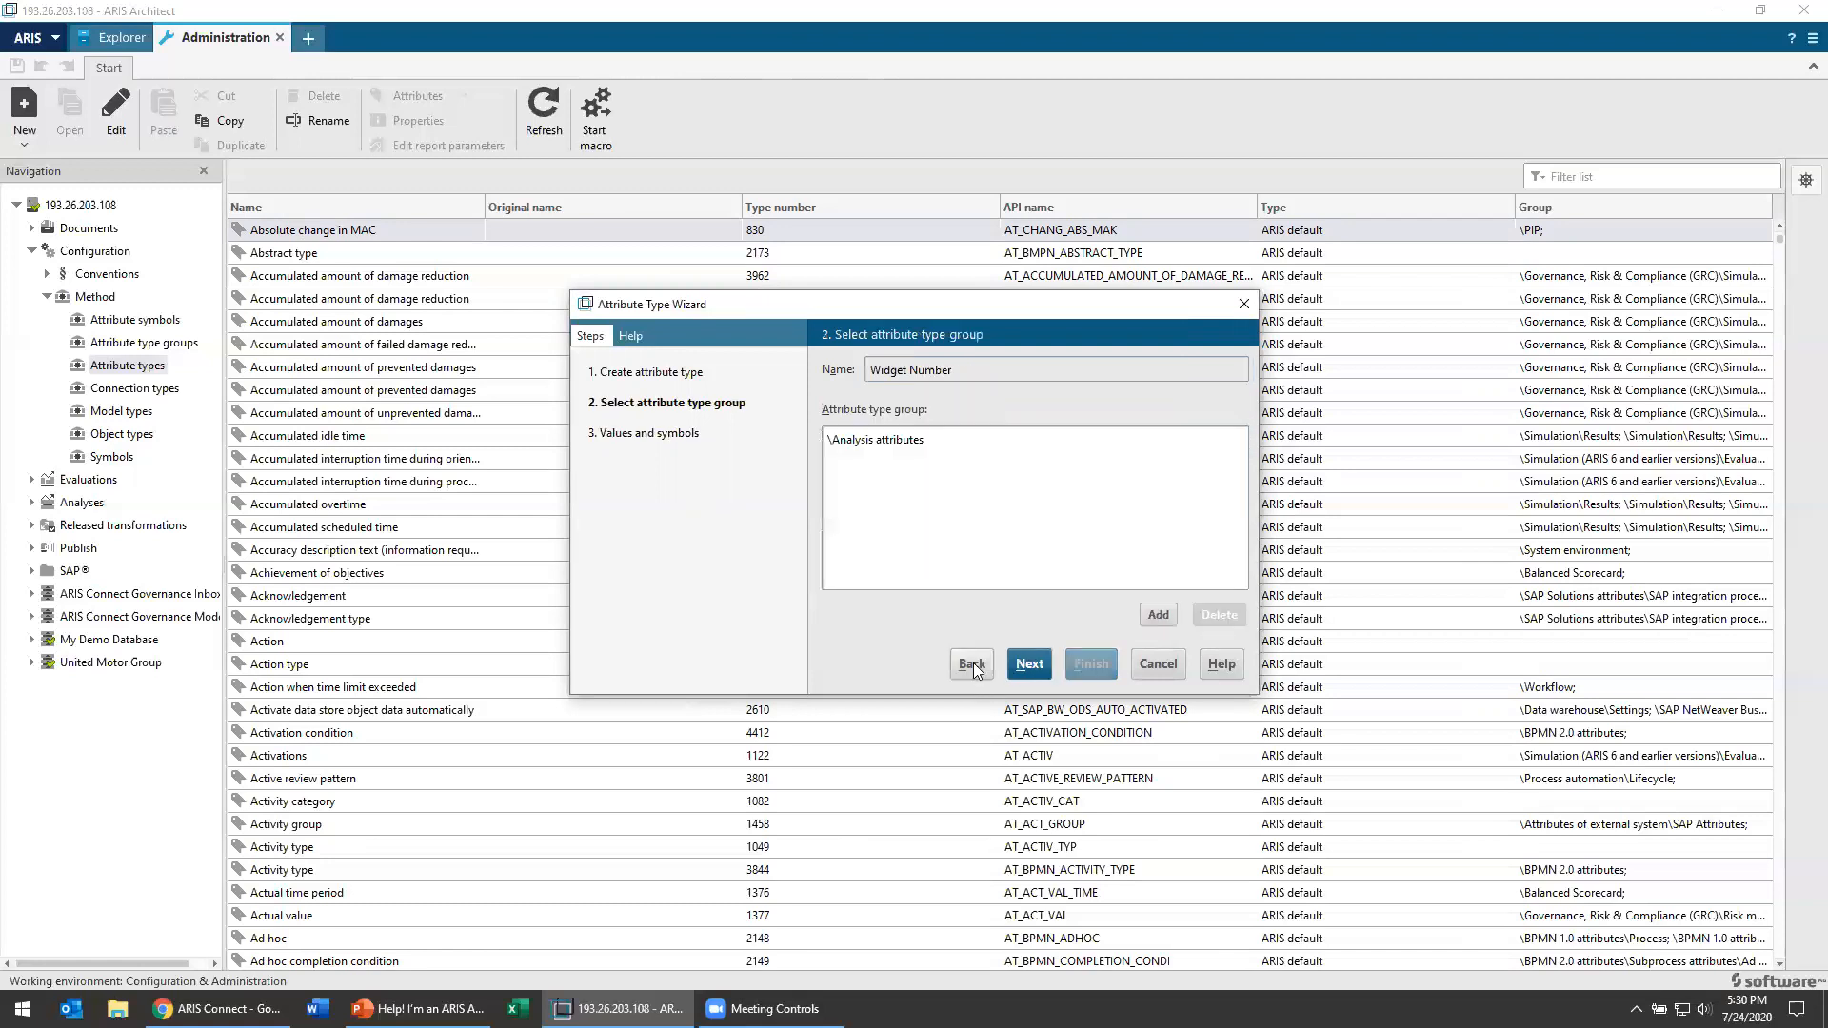
click(973, 663)
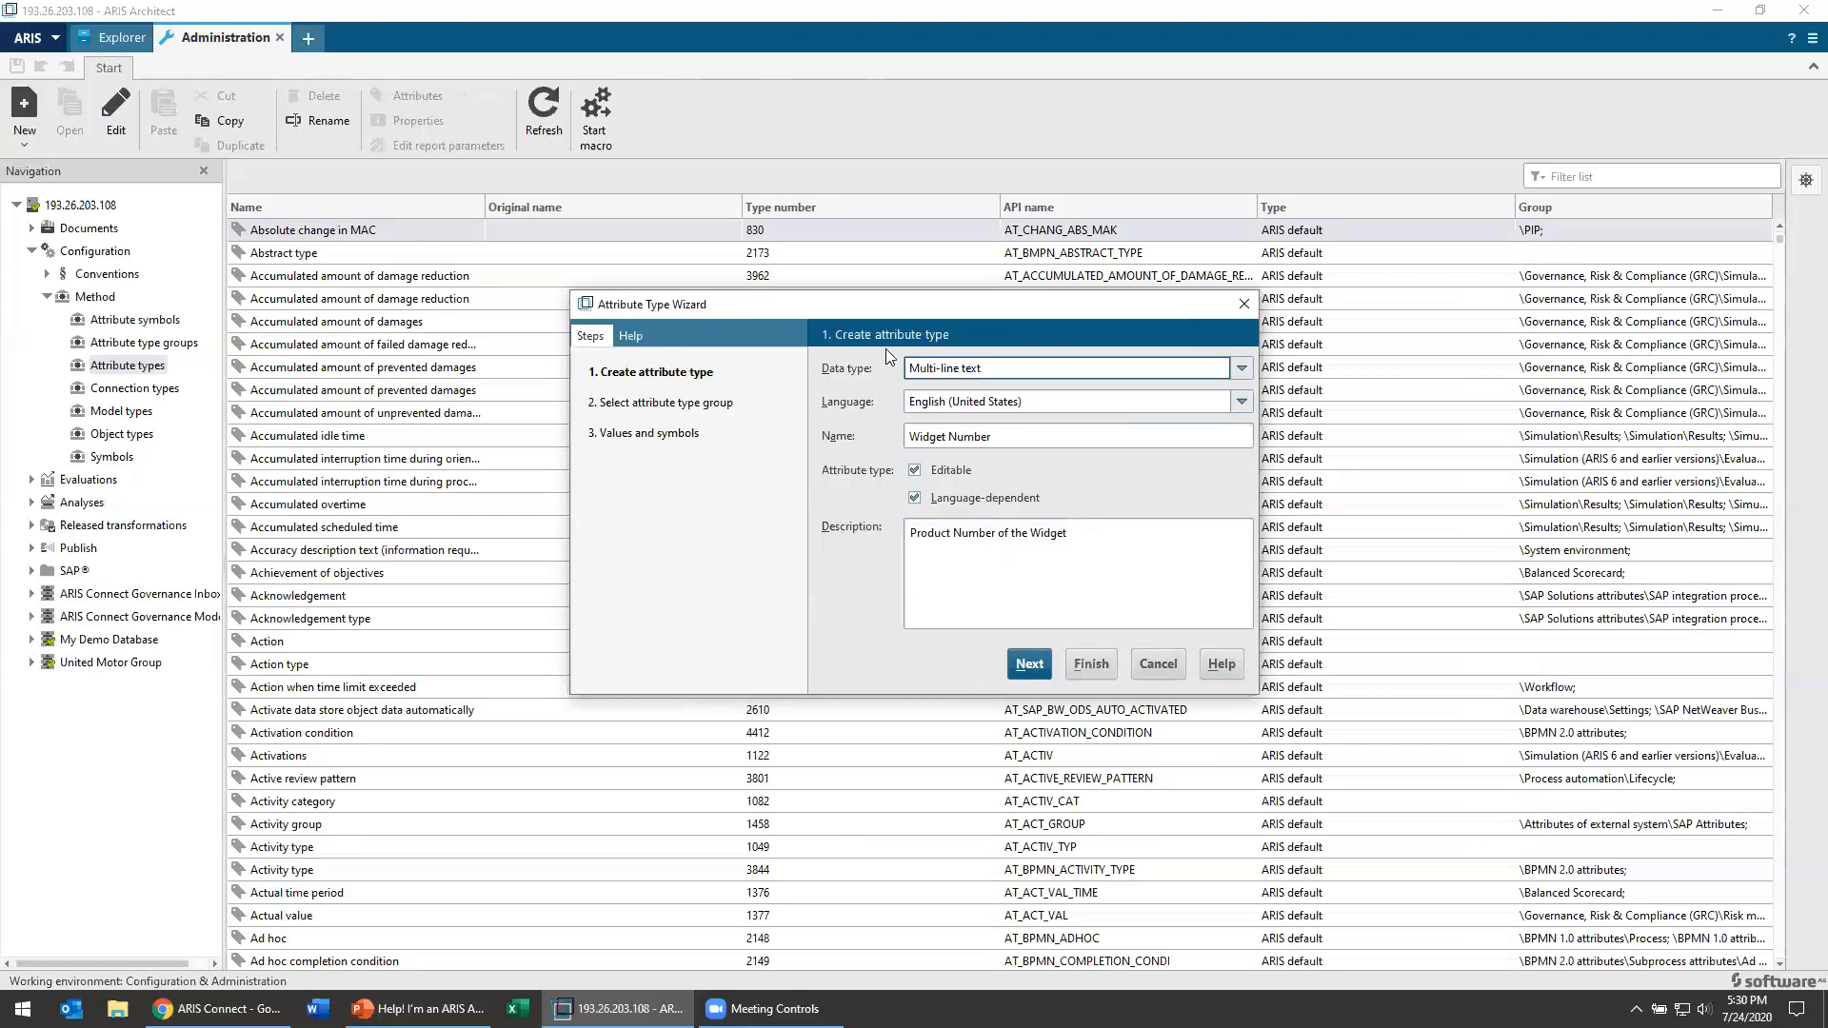
click(961, 369)
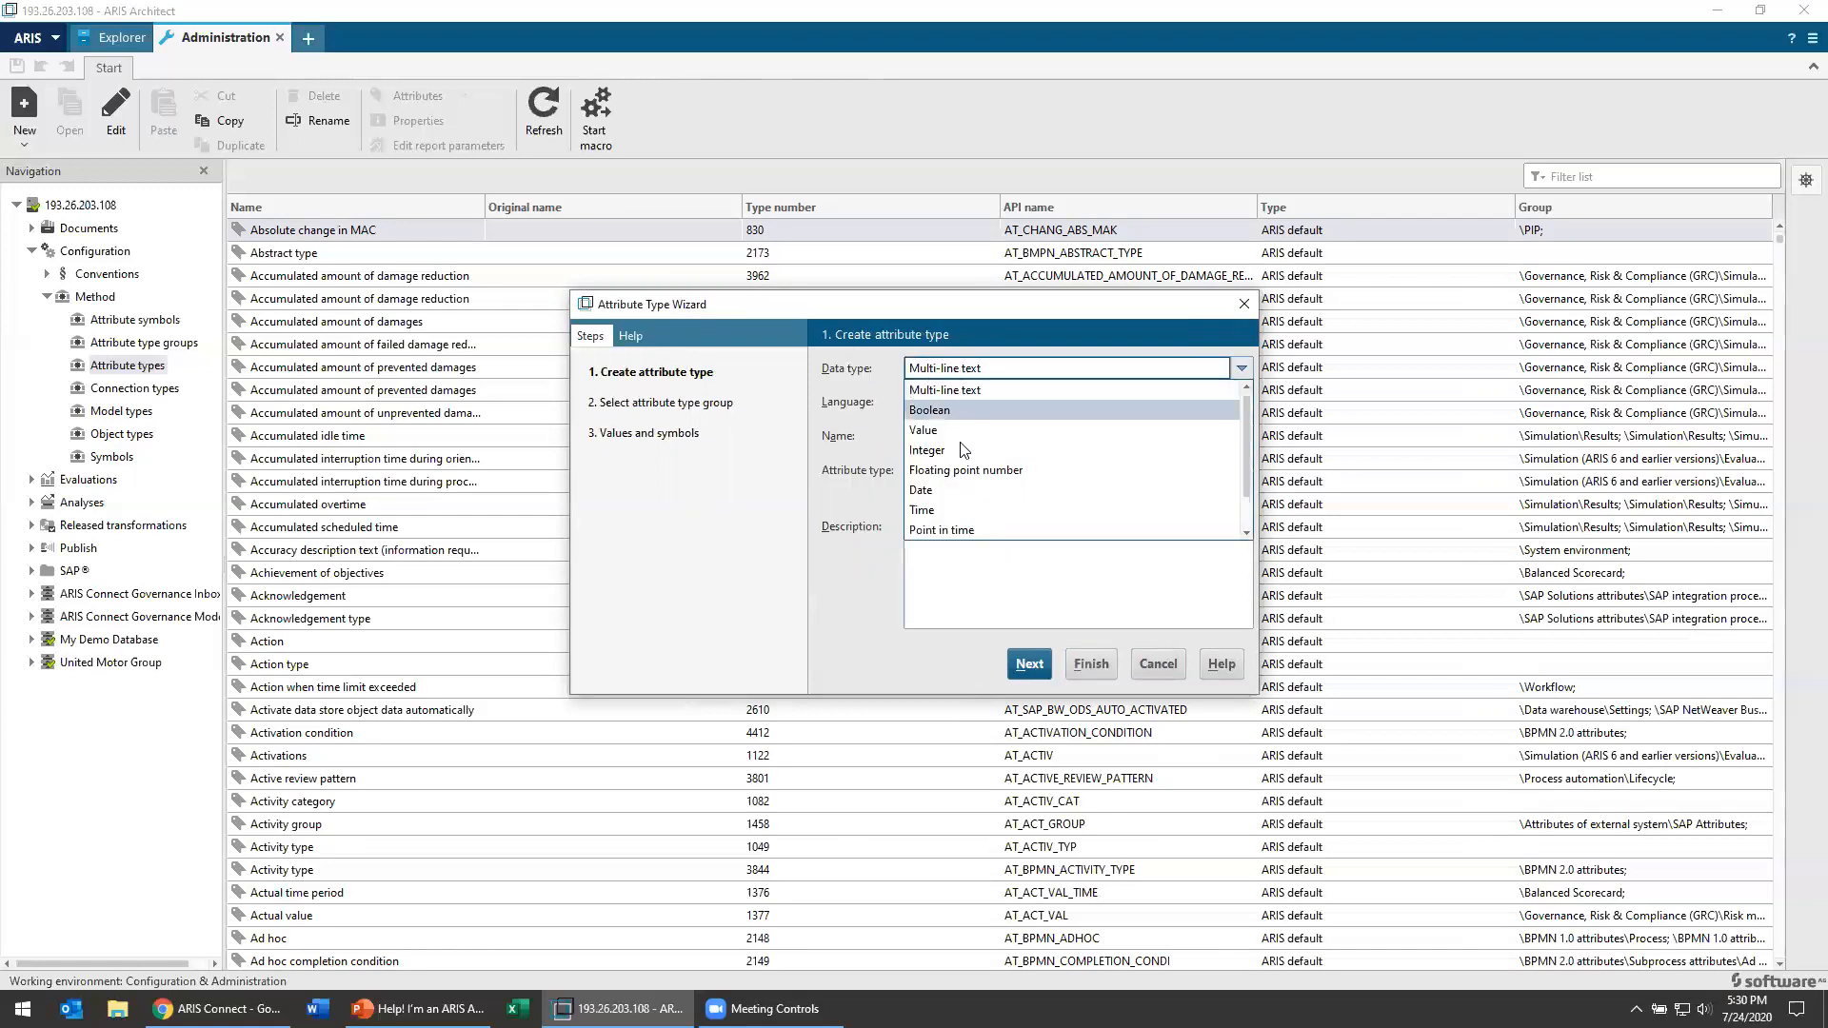
scroll(971, 519, down, 1)
scroll(952, 405, up, 1)
Step: Try Integer and Floating point number as the data type for Widget Number
click(974, 453)
click(971, 368)
click(994, 466)
Step: Set Widget Number's data type to Value and continue to the values and symbols
click(991, 369)
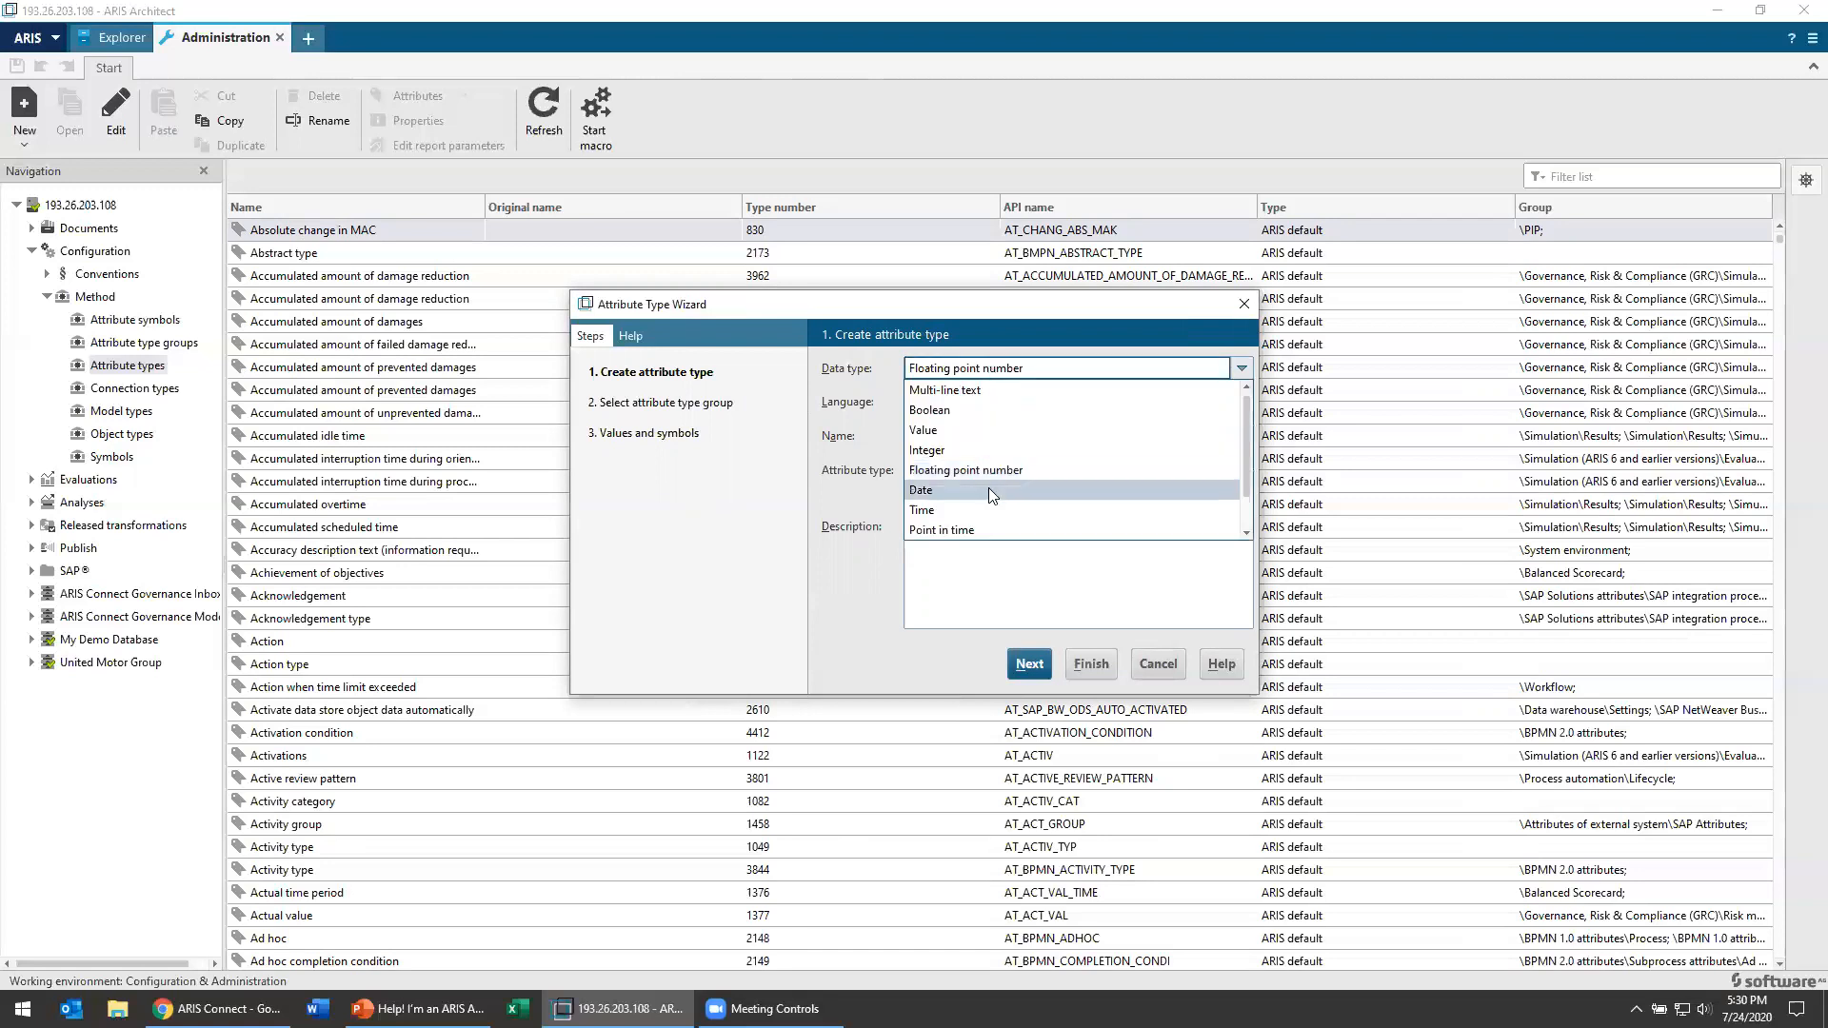
scroll(988, 491, down, 1)
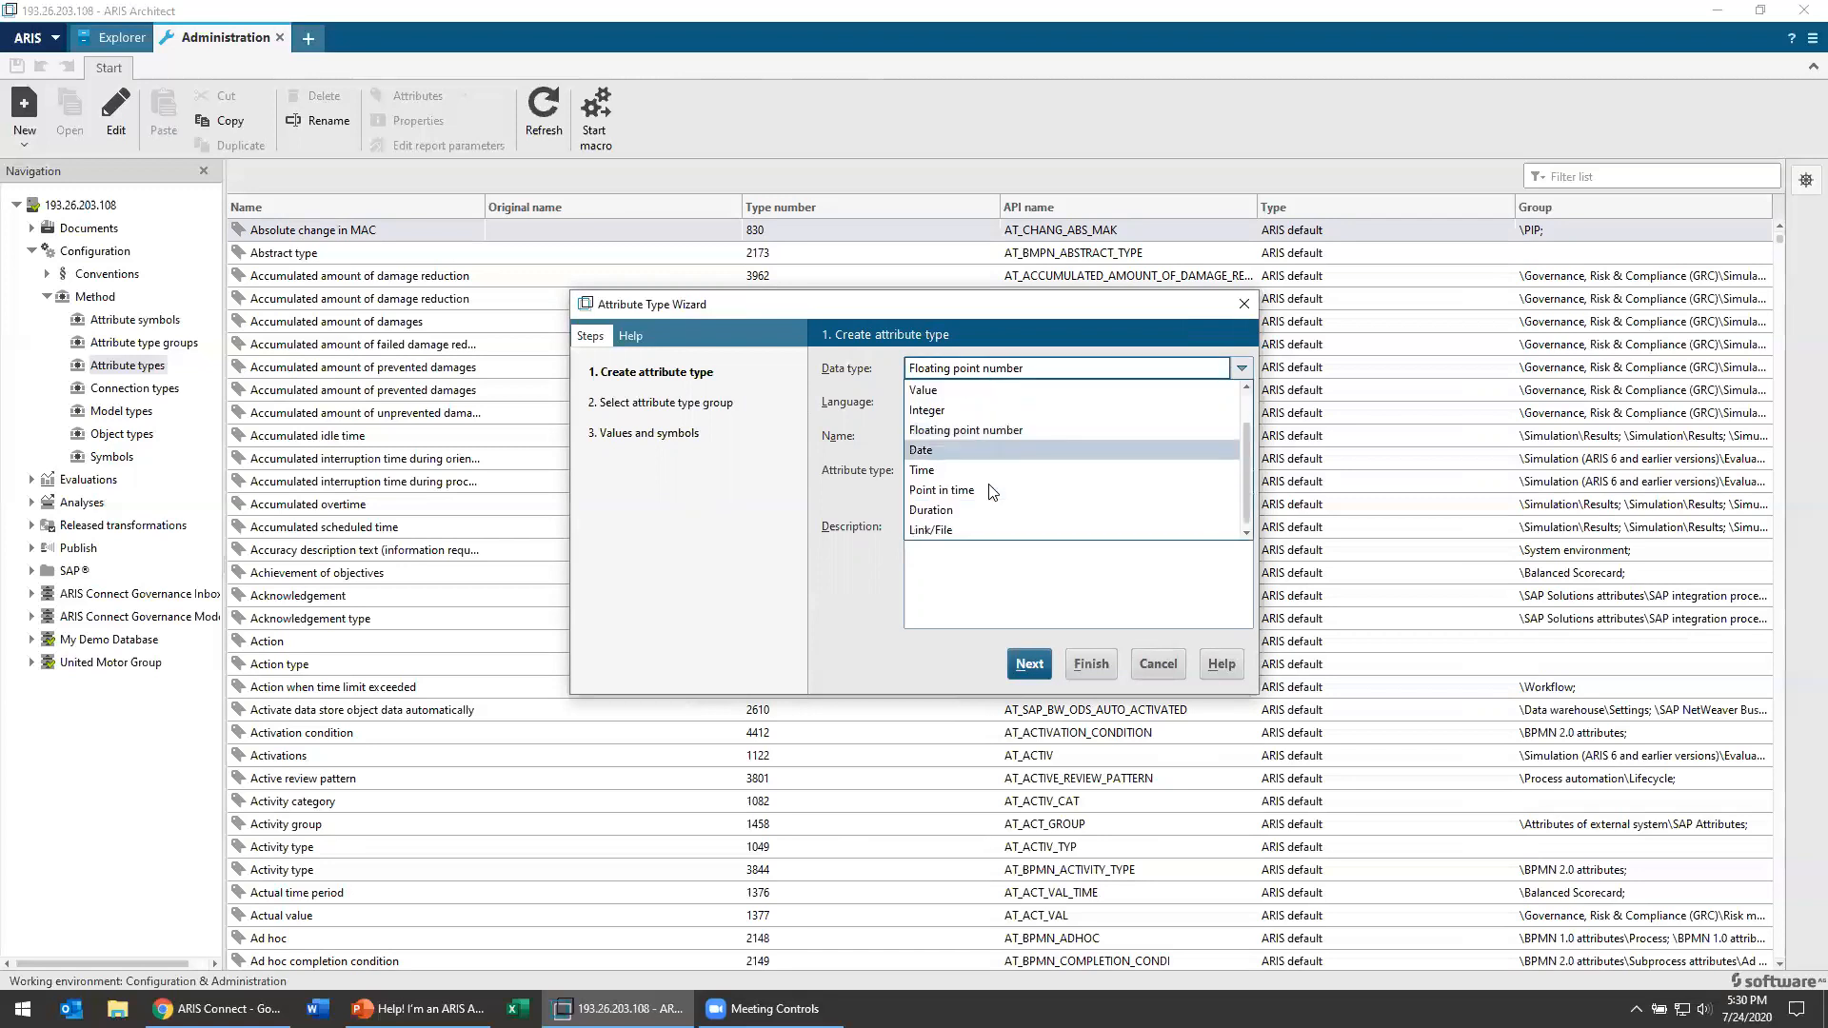
scroll(990, 490, up, 1)
scroll(990, 486, down, 1)
click(816, 414)
click(1125, 379)
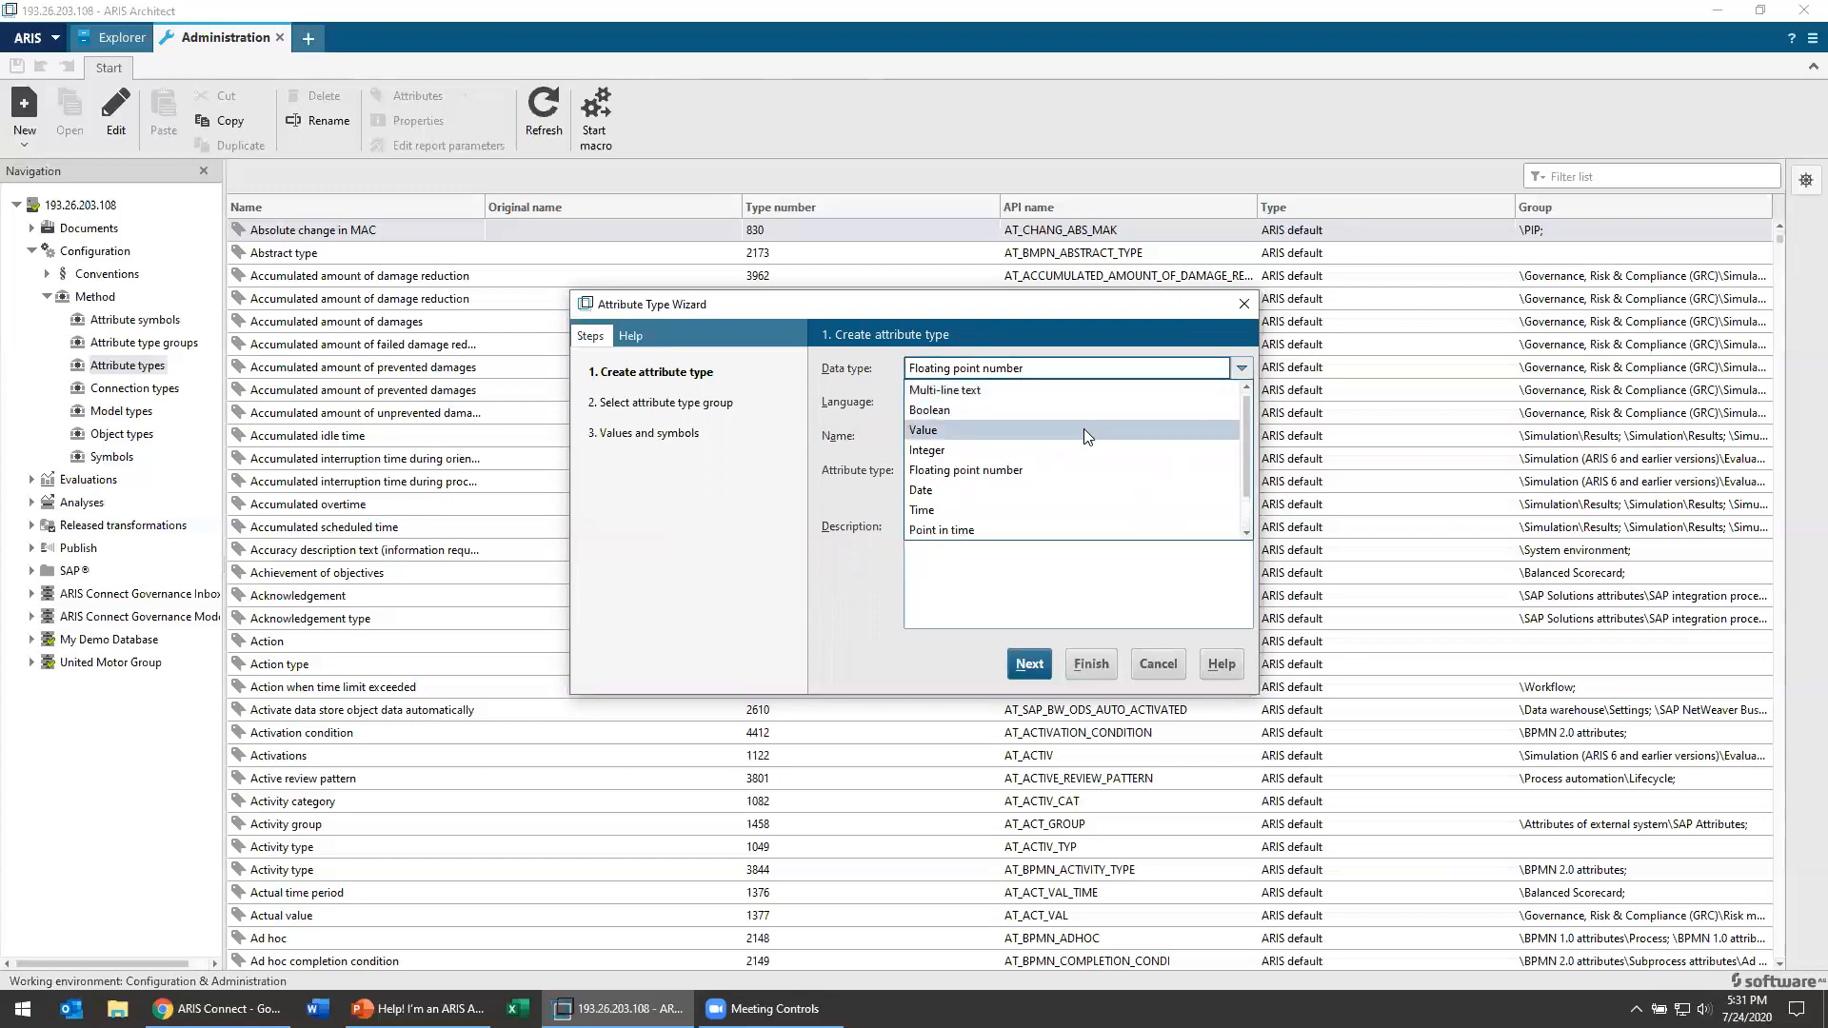
click(1083, 429)
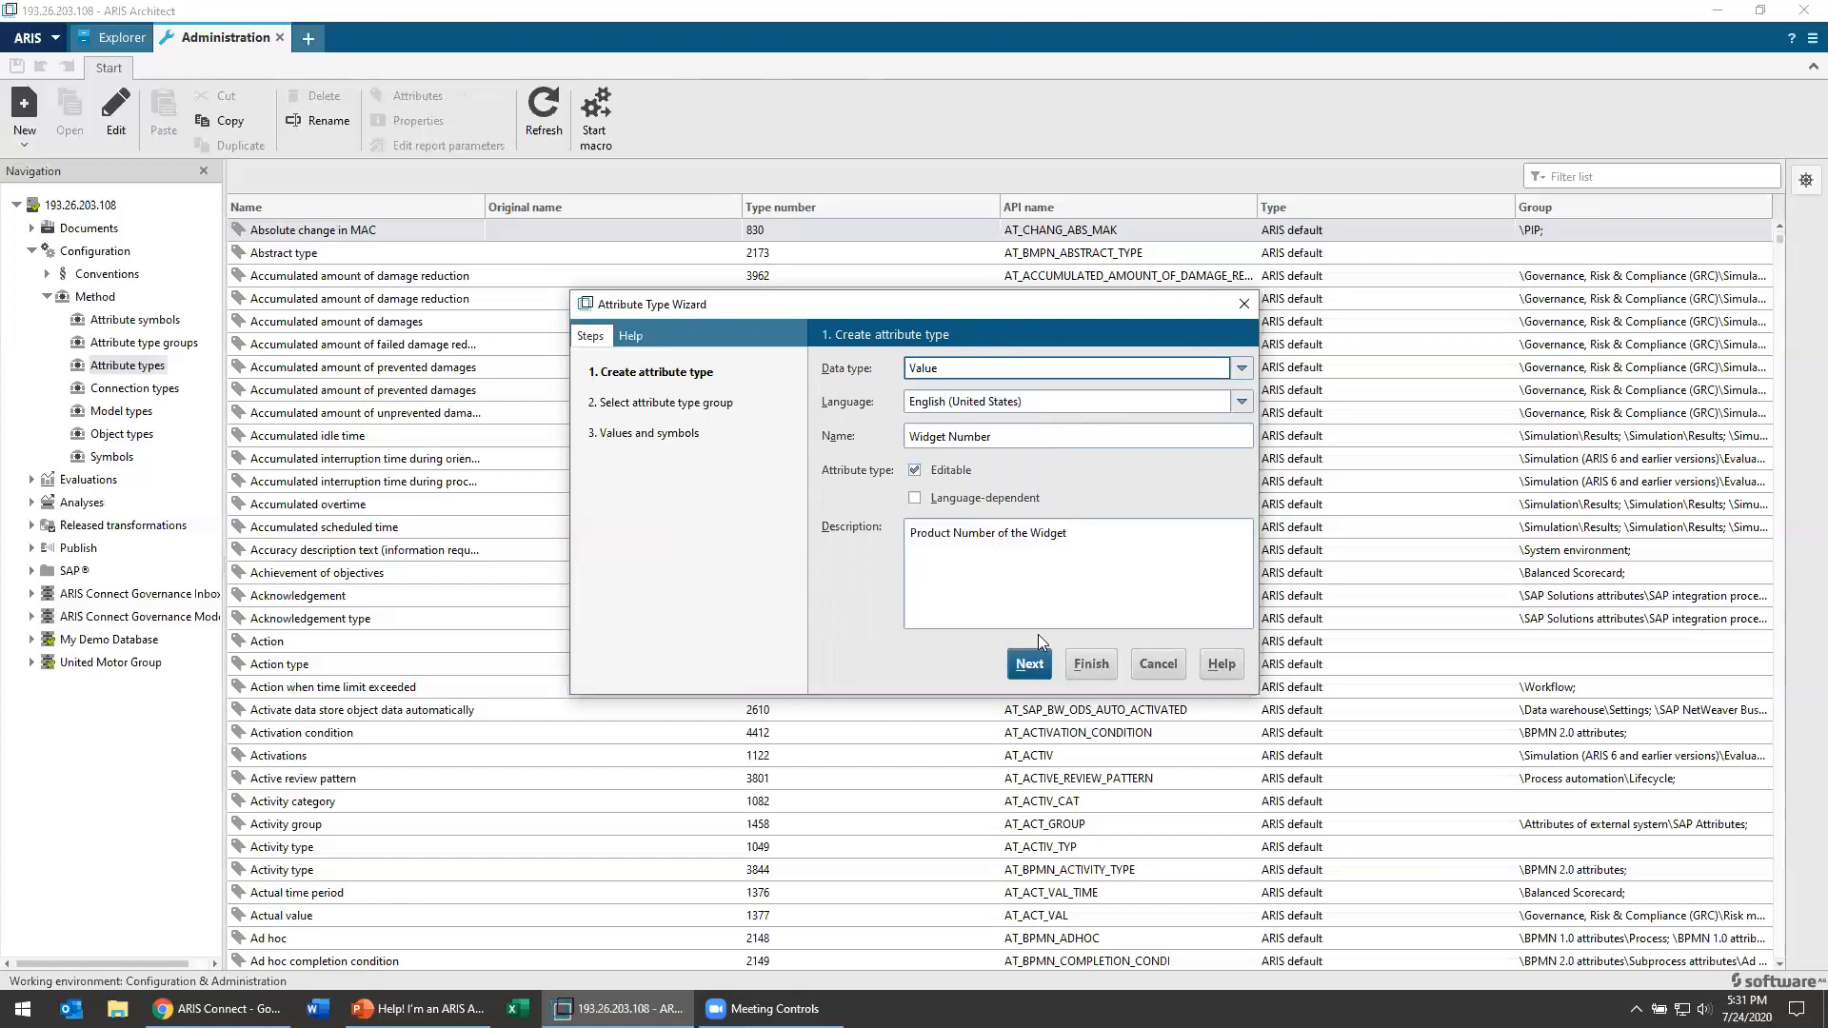
click(1031, 661)
click(1029, 664)
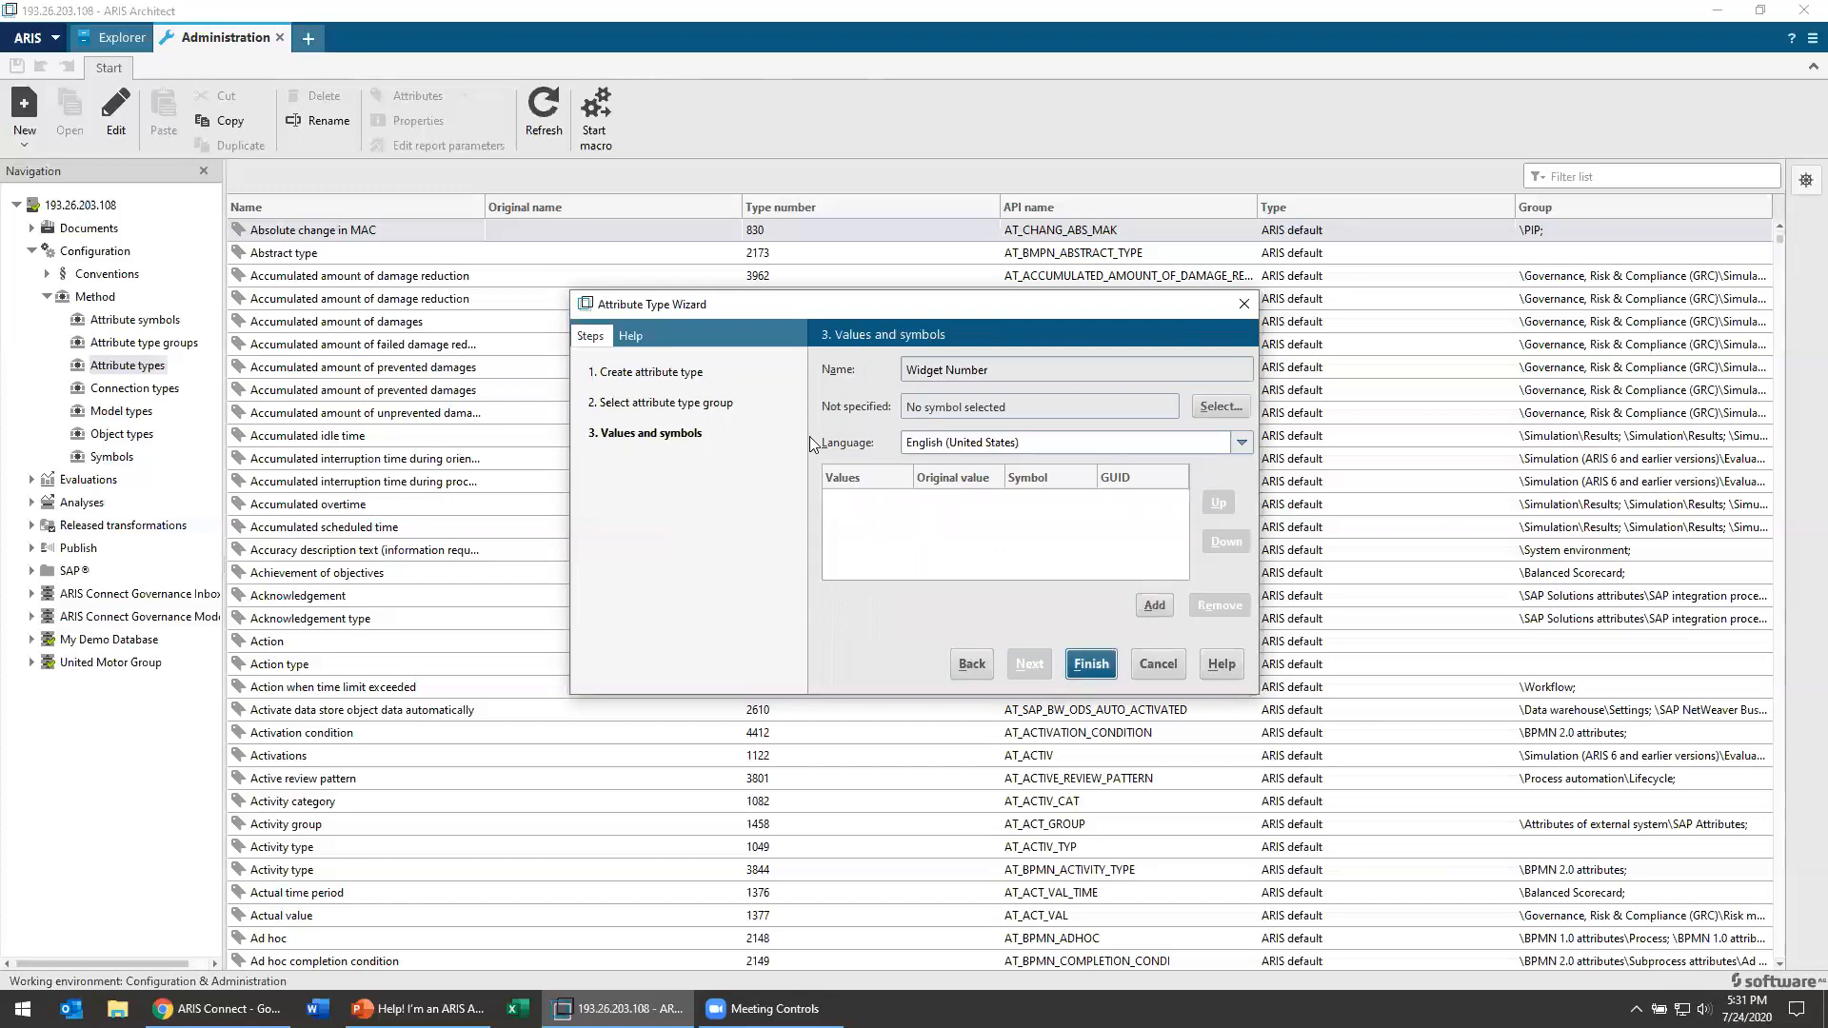
Step: Add 1, 2, 3 and 4 as the selectable values of Widget Number
click(1158, 608)
text(1)
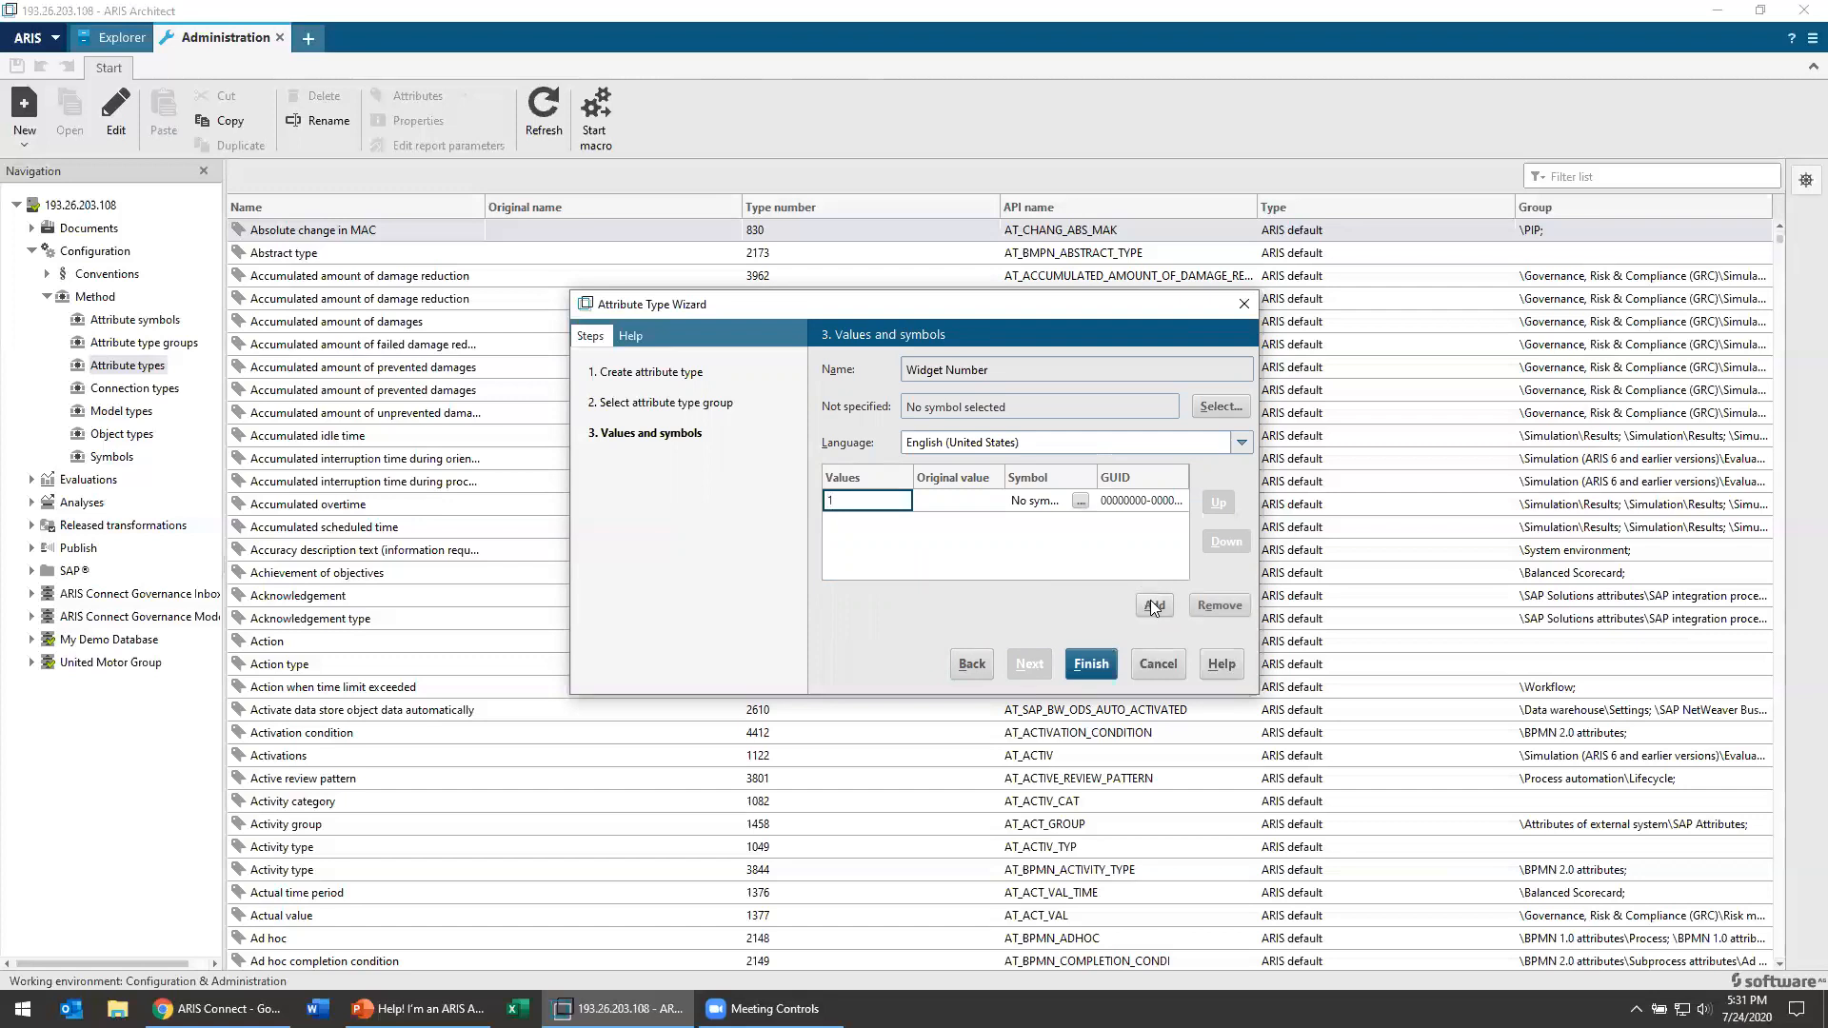
click(1154, 605)
text(2)
click(1157, 607)
text(3)
click(1154, 605)
text(4)
click(1154, 606)
click(909, 523)
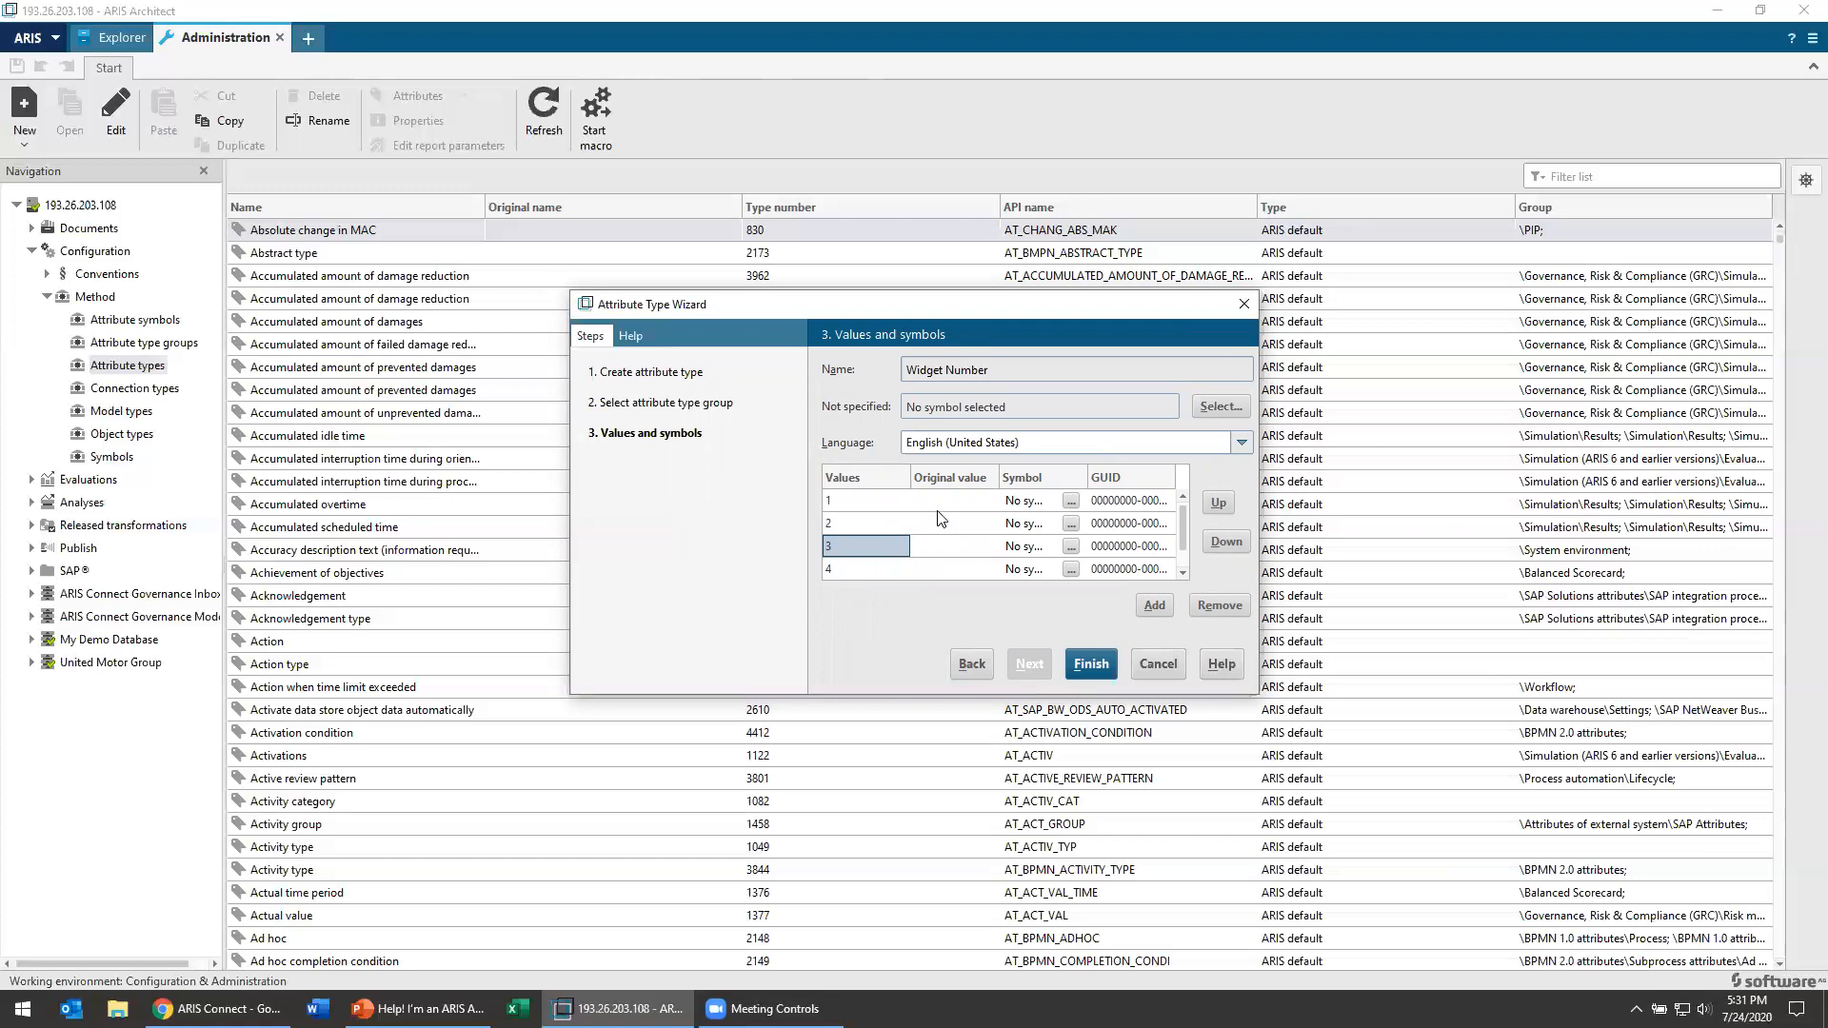
Step: Widen the wizard and examine the symbol settings of values 1 and 2
drag(985, 306, 703, 257)
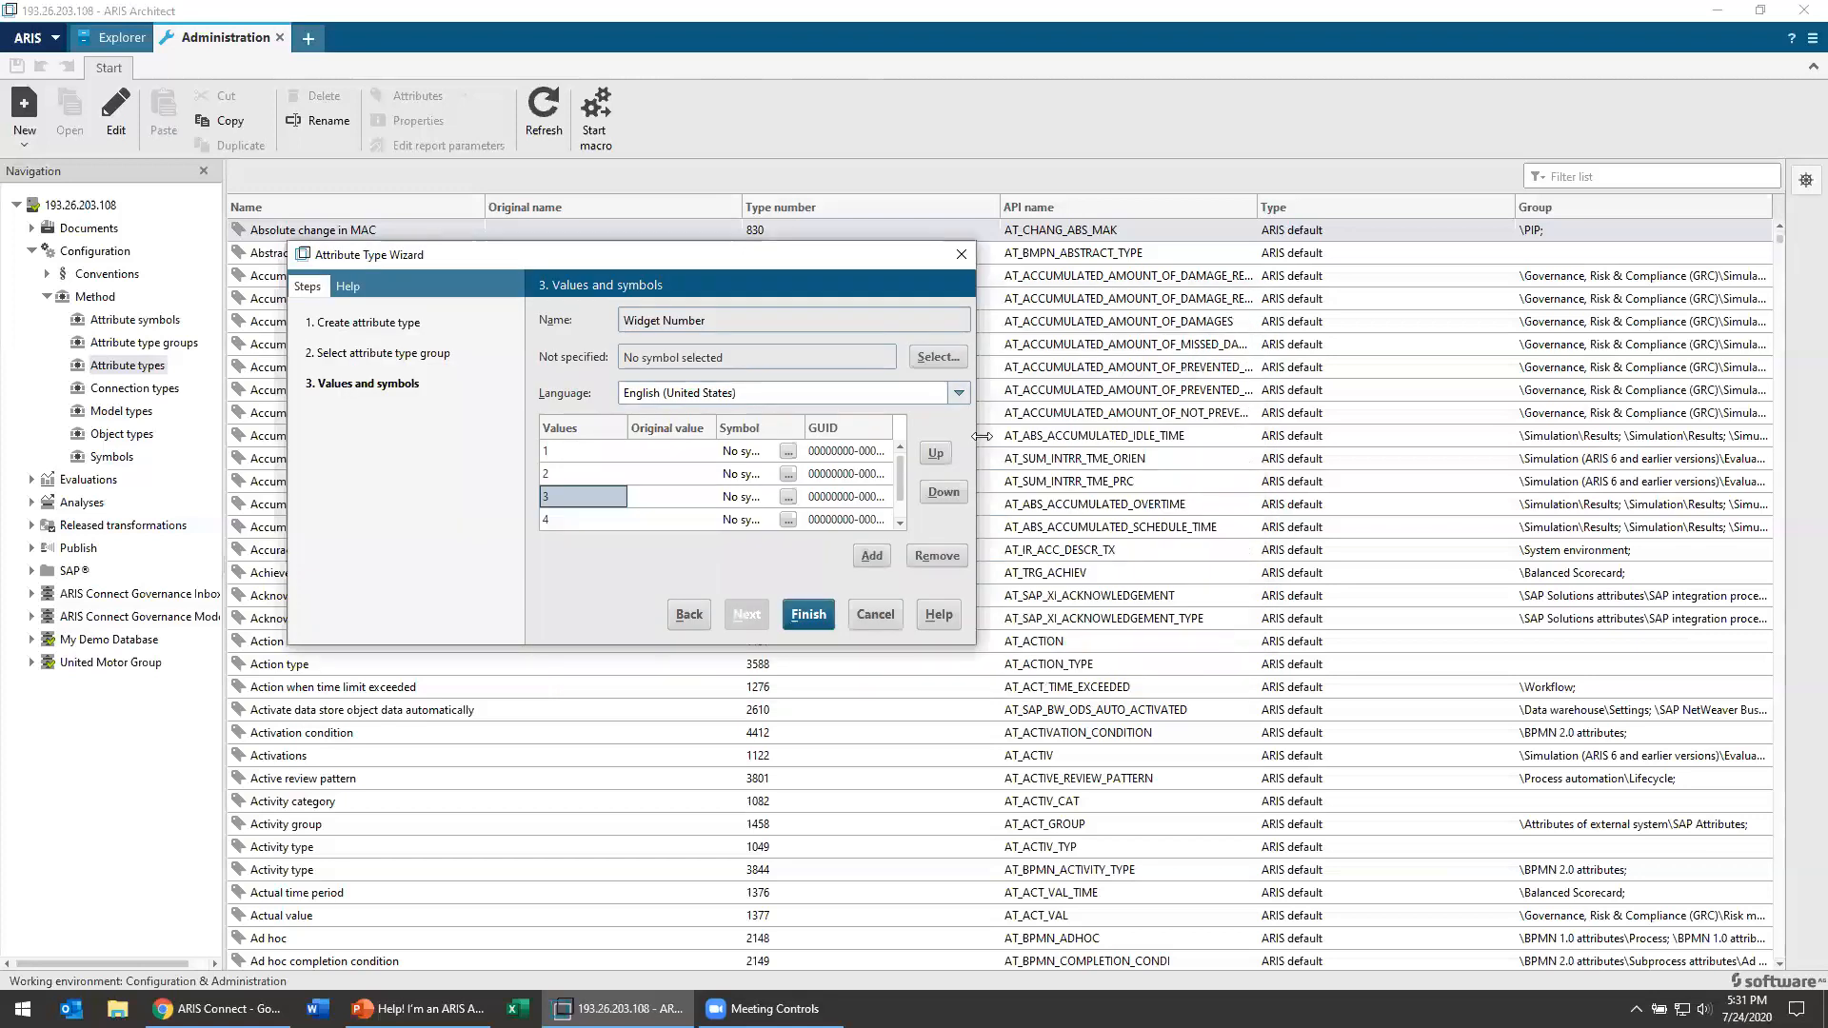
drag(980, 435, 1519, 448)
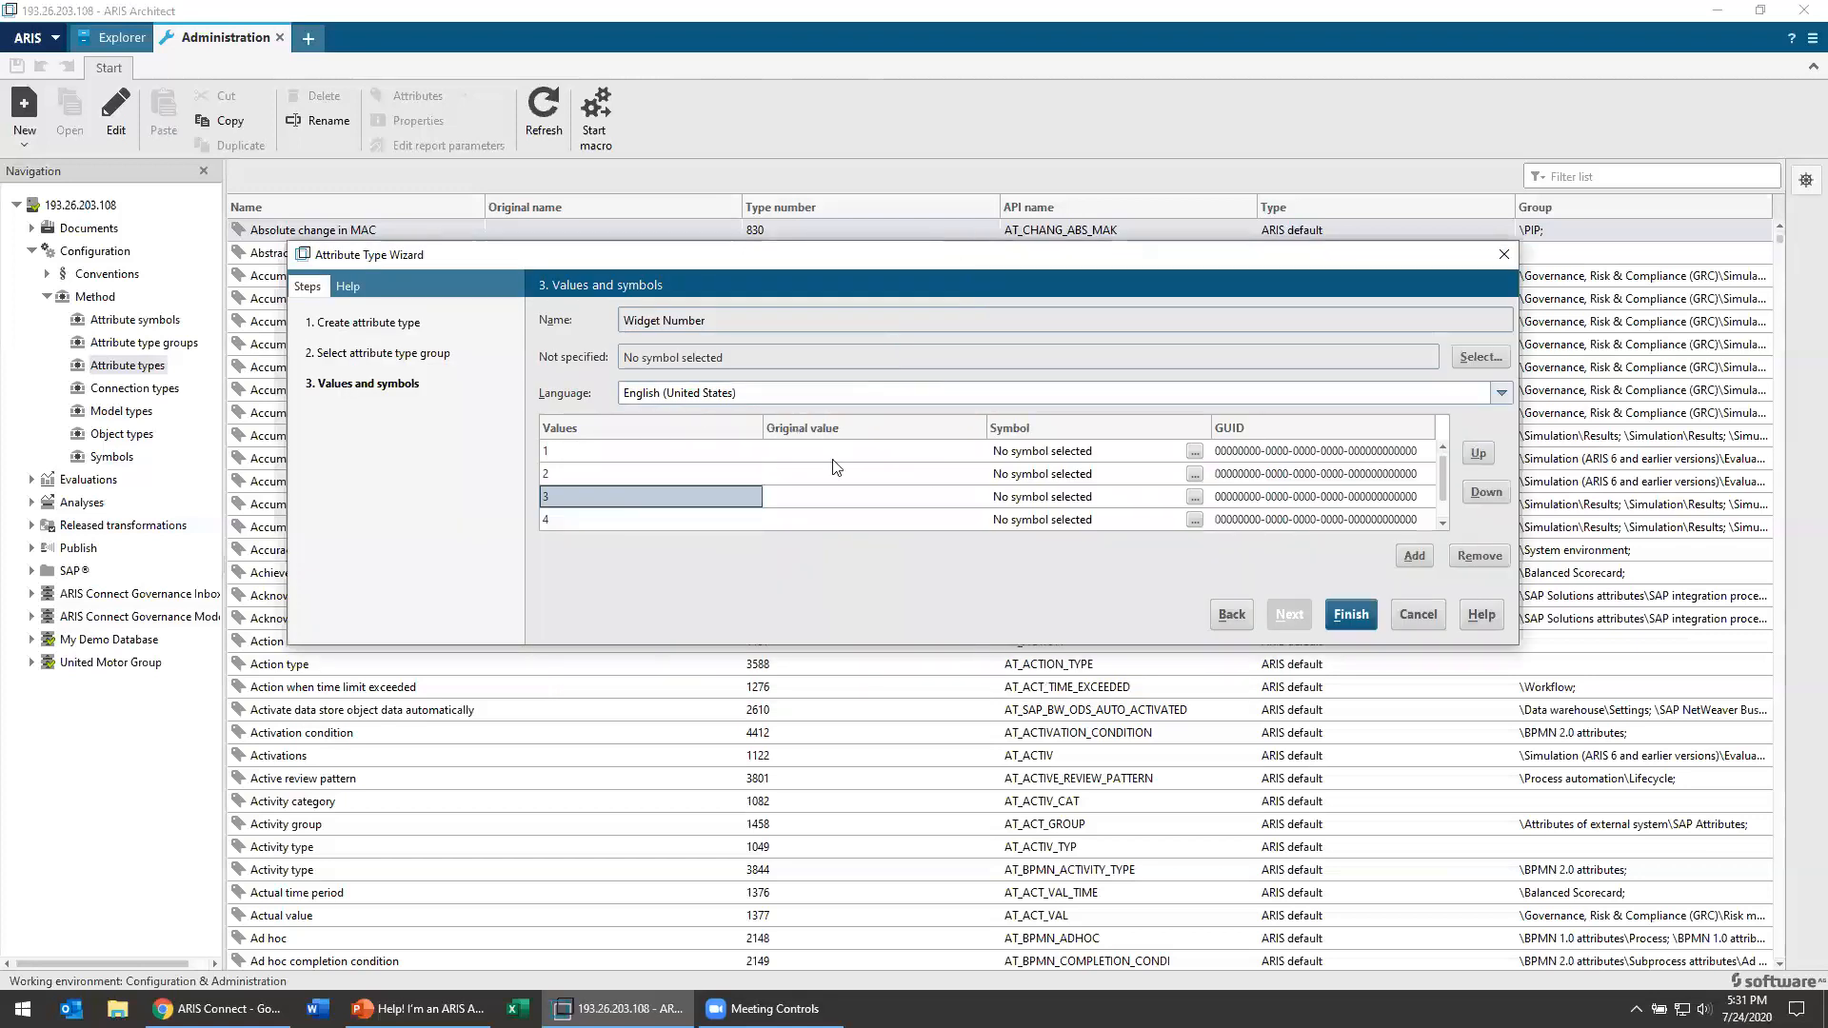
click(630, 450)
click(1085, 459)
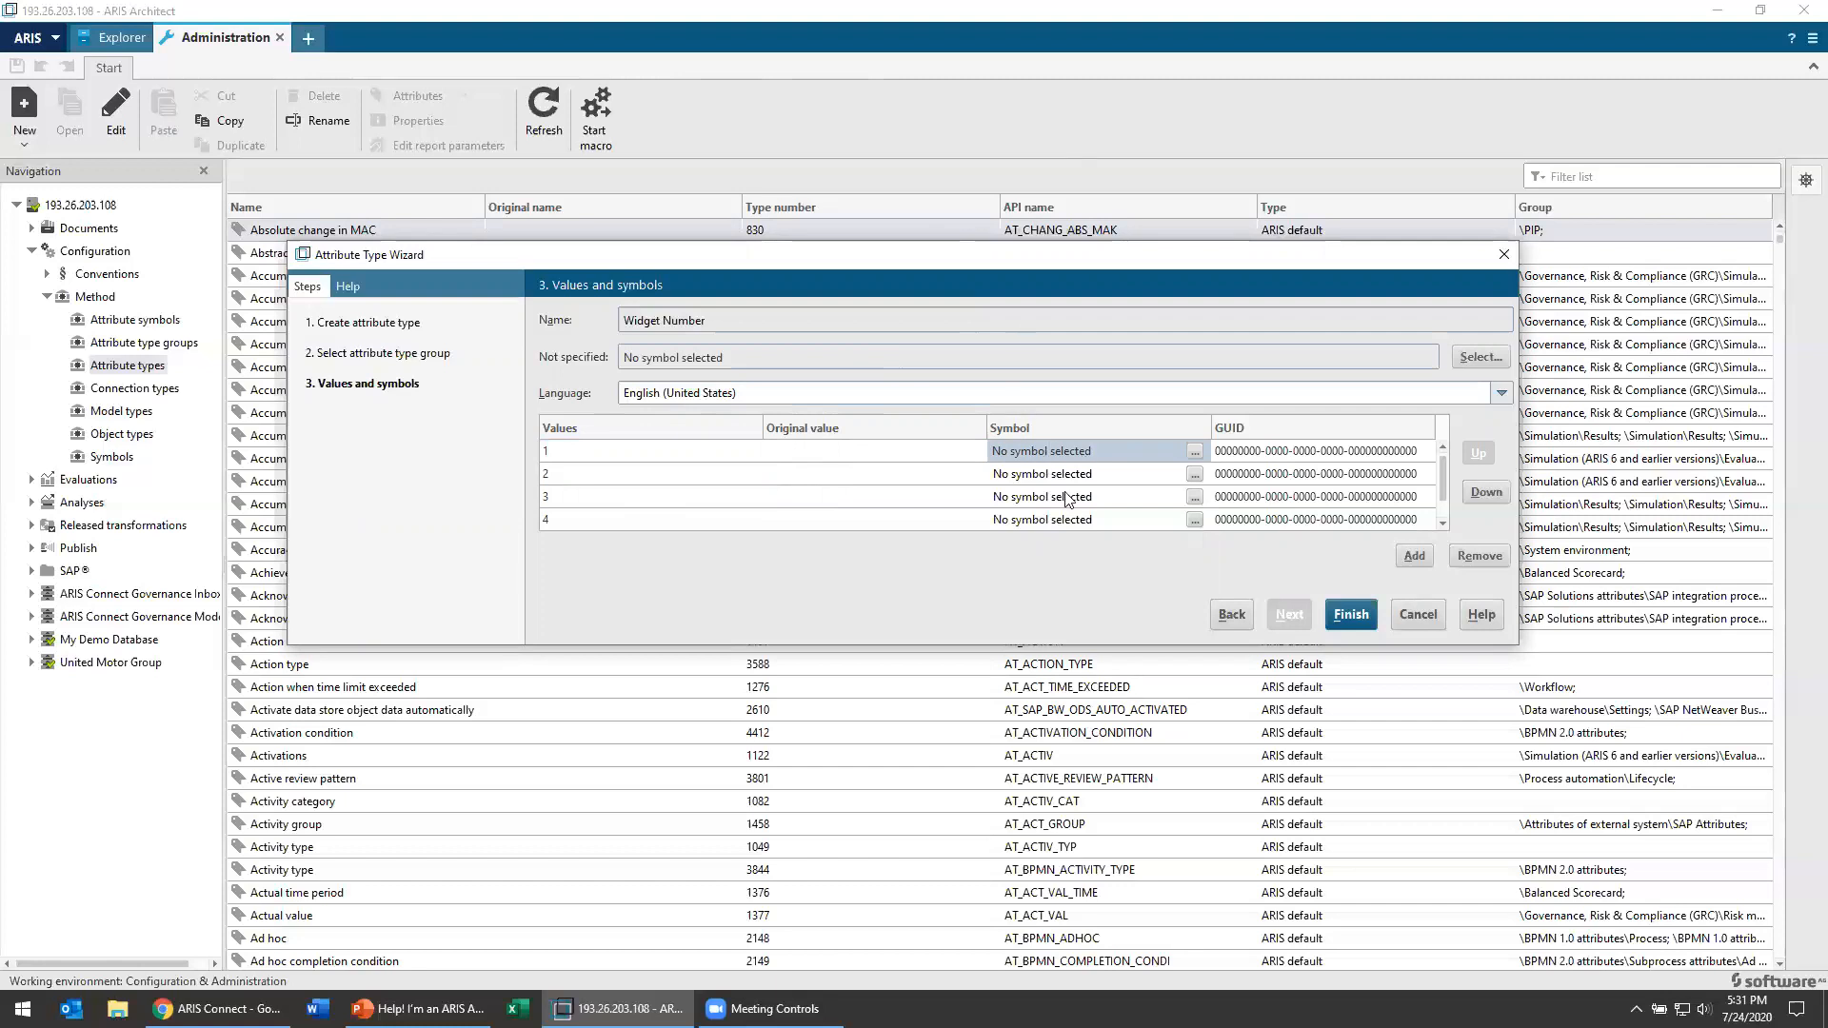
click(1059, 470)
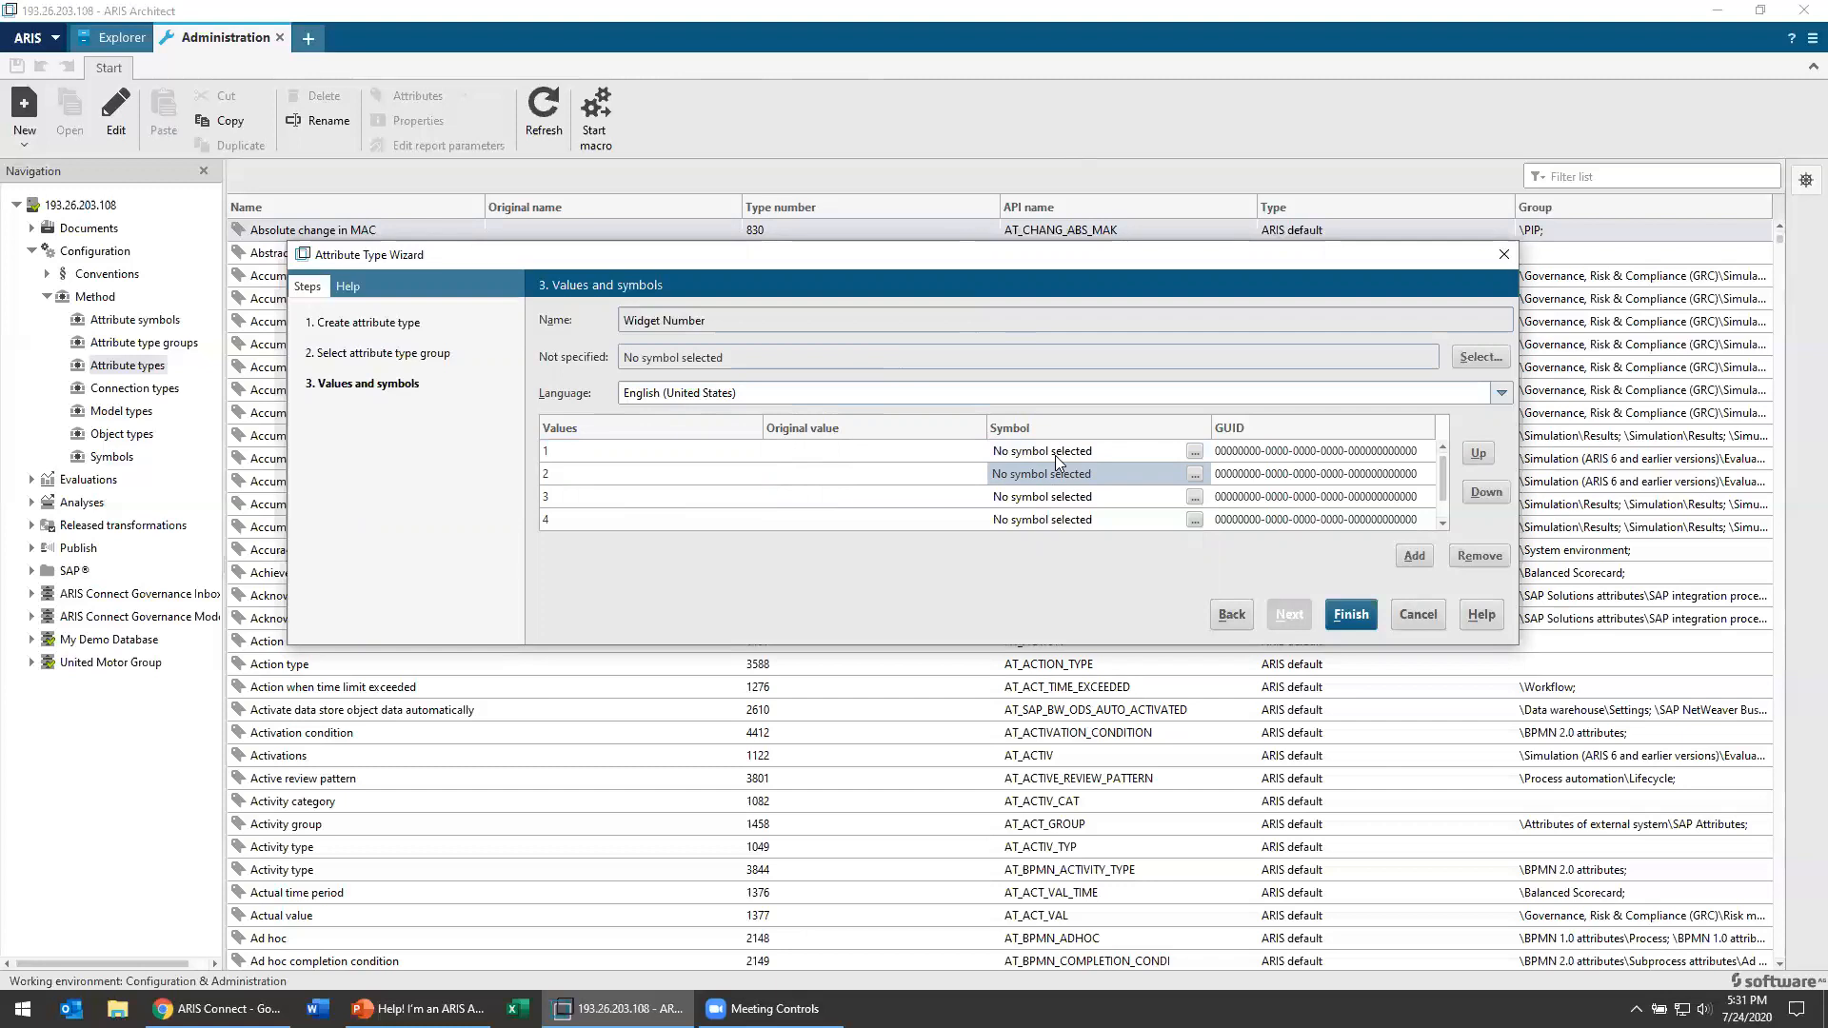
Step: Finish creating the Widget Number attribute type and locate it in the list of attribute types
click(1366, 614)
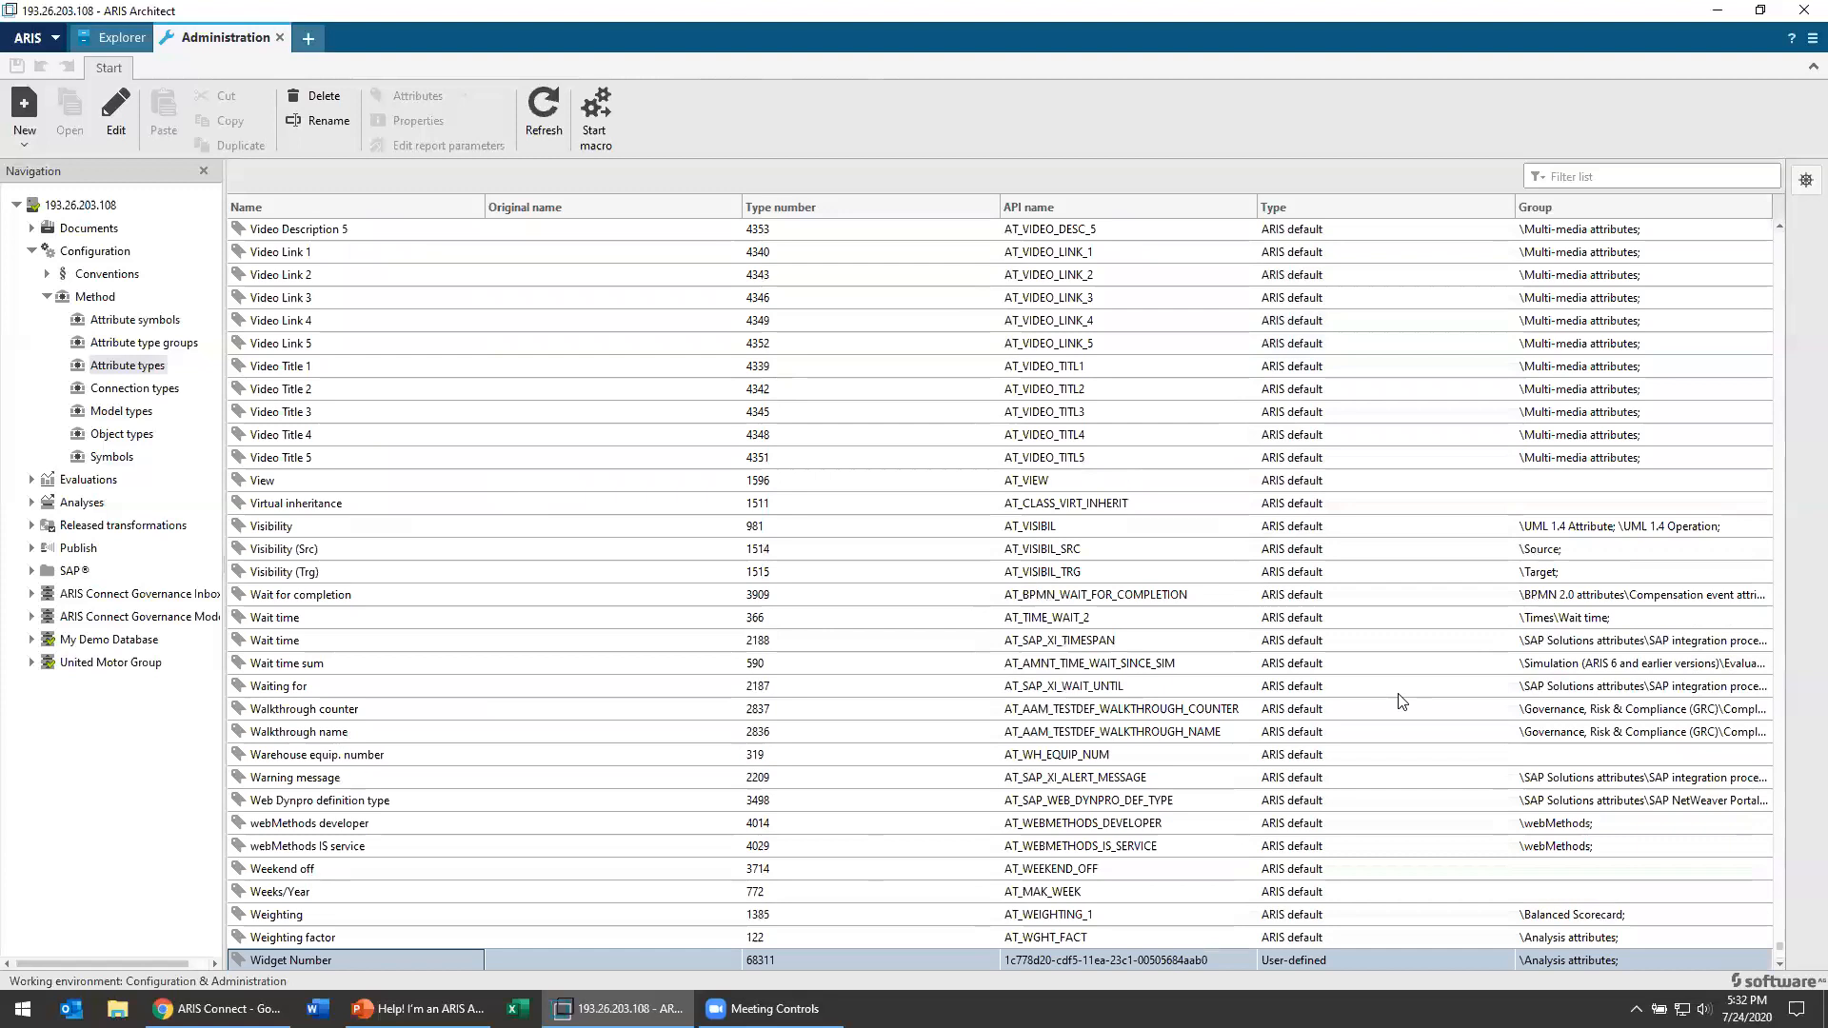
scroll(319, 947, down, 4)
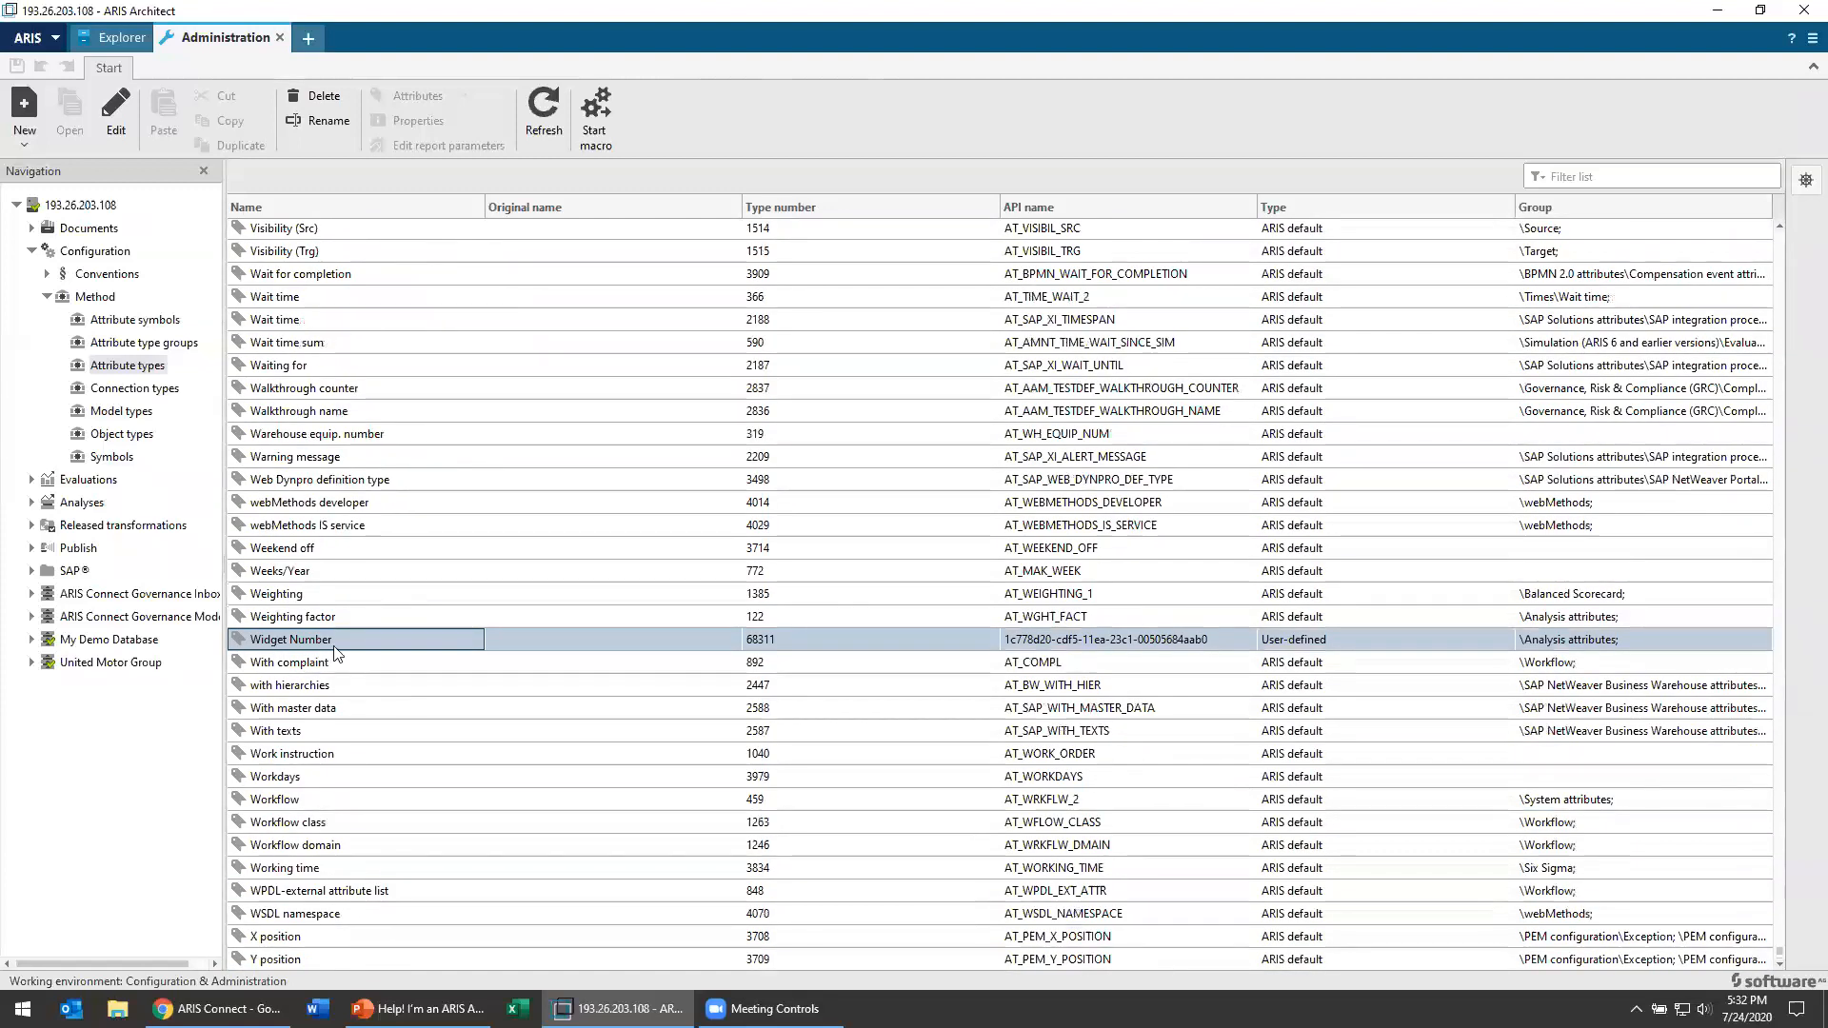
Step: Open the Widget Model type for editing, view the attributes that can be added to it, and leave without changes
click(121, 411)
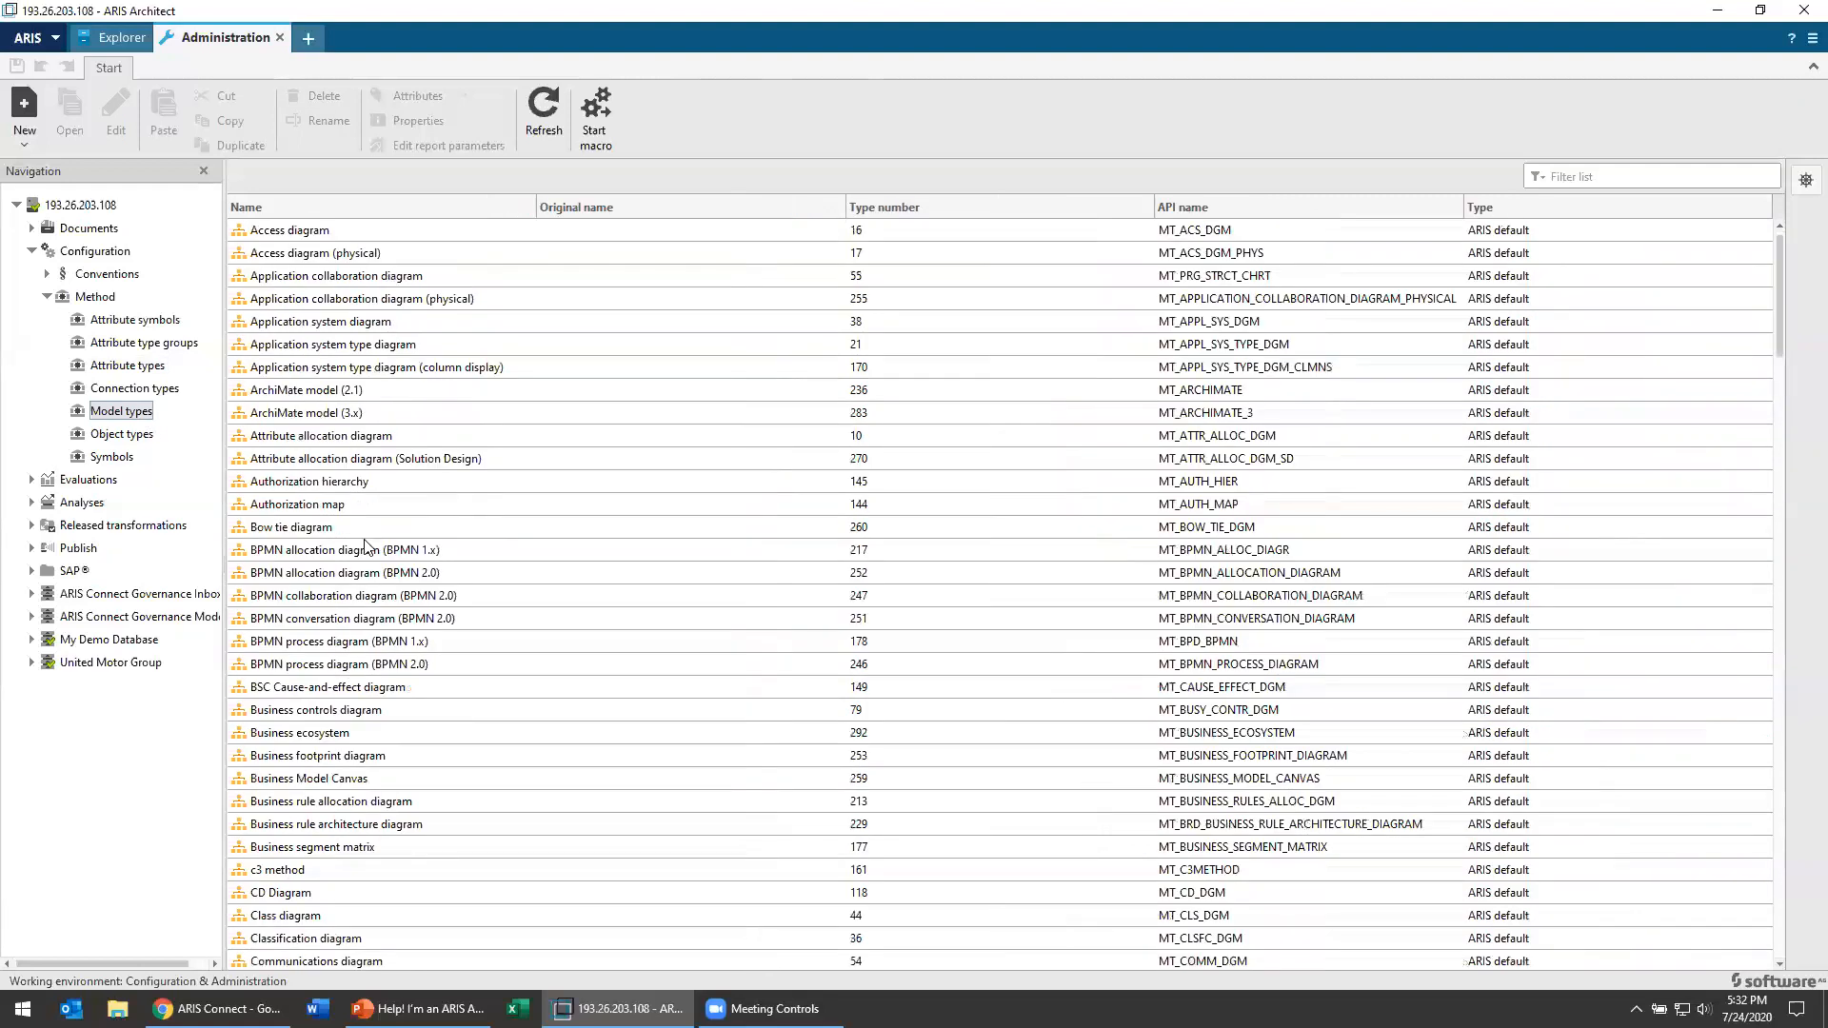
scroll(365, 546, down, 20)
scroll(372, 638, down, 18)
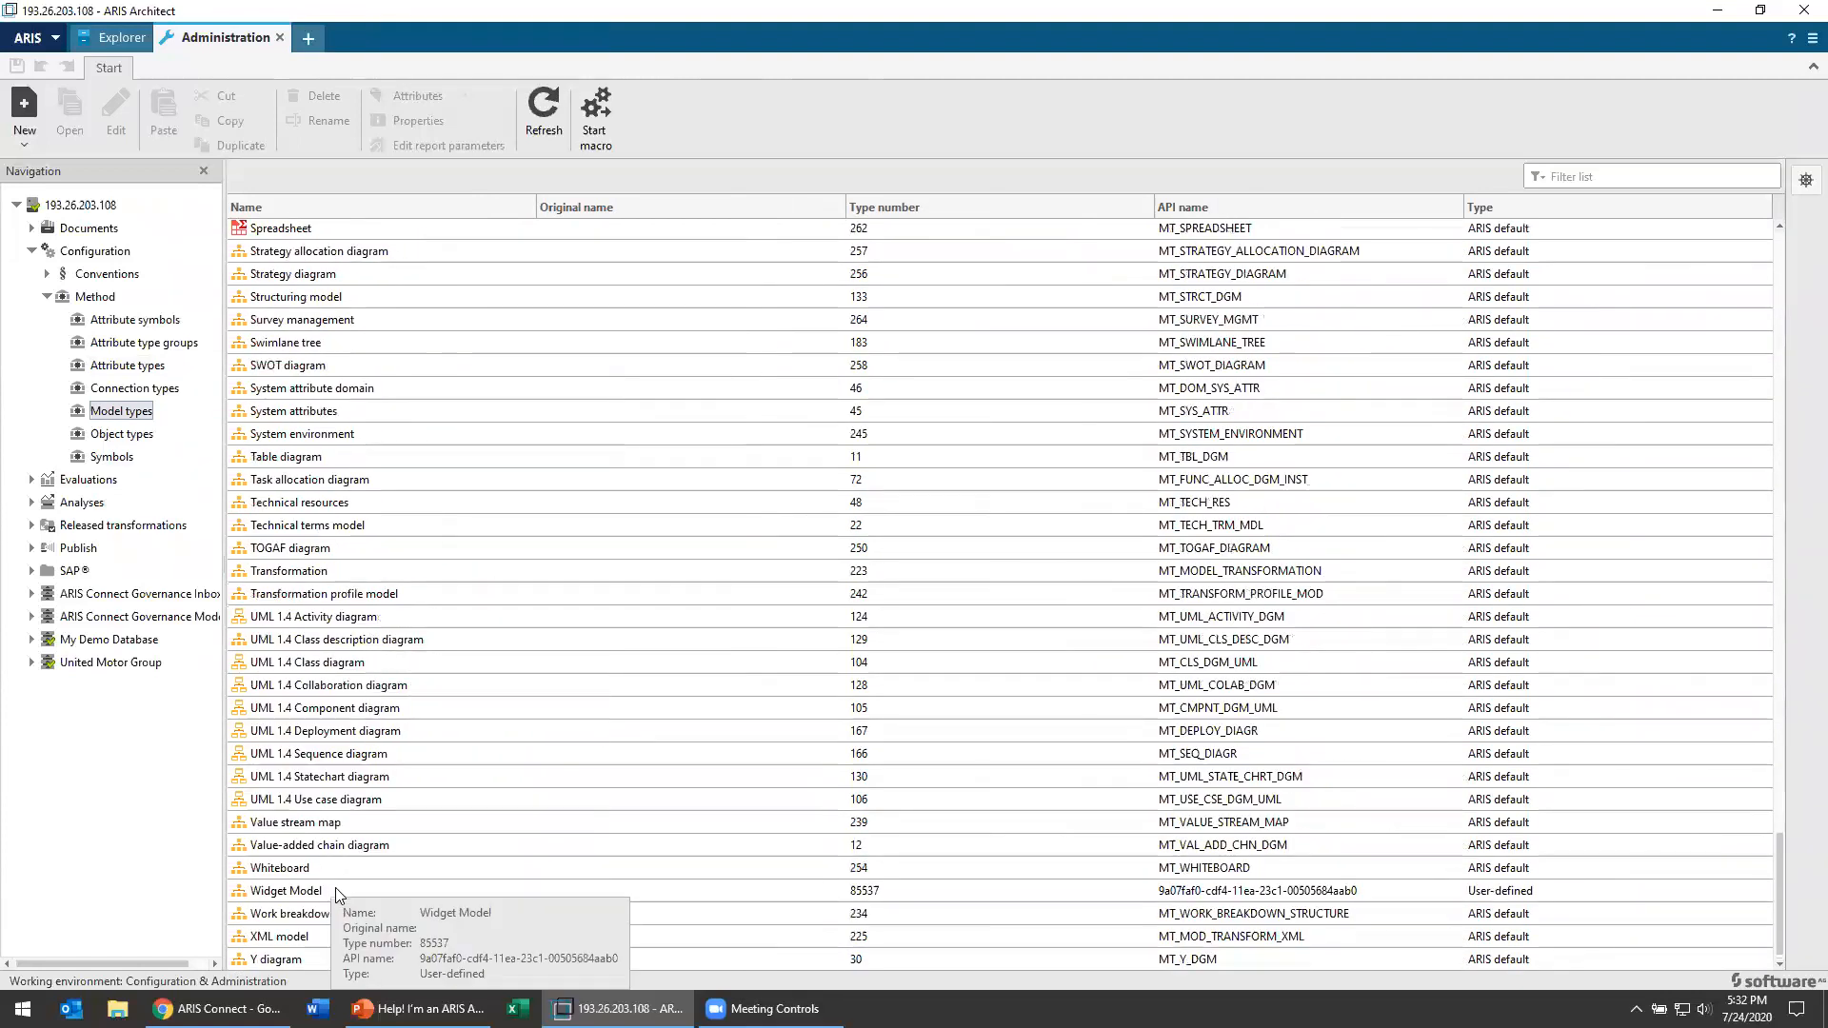
right_click(337, 891)
click(367, 914)
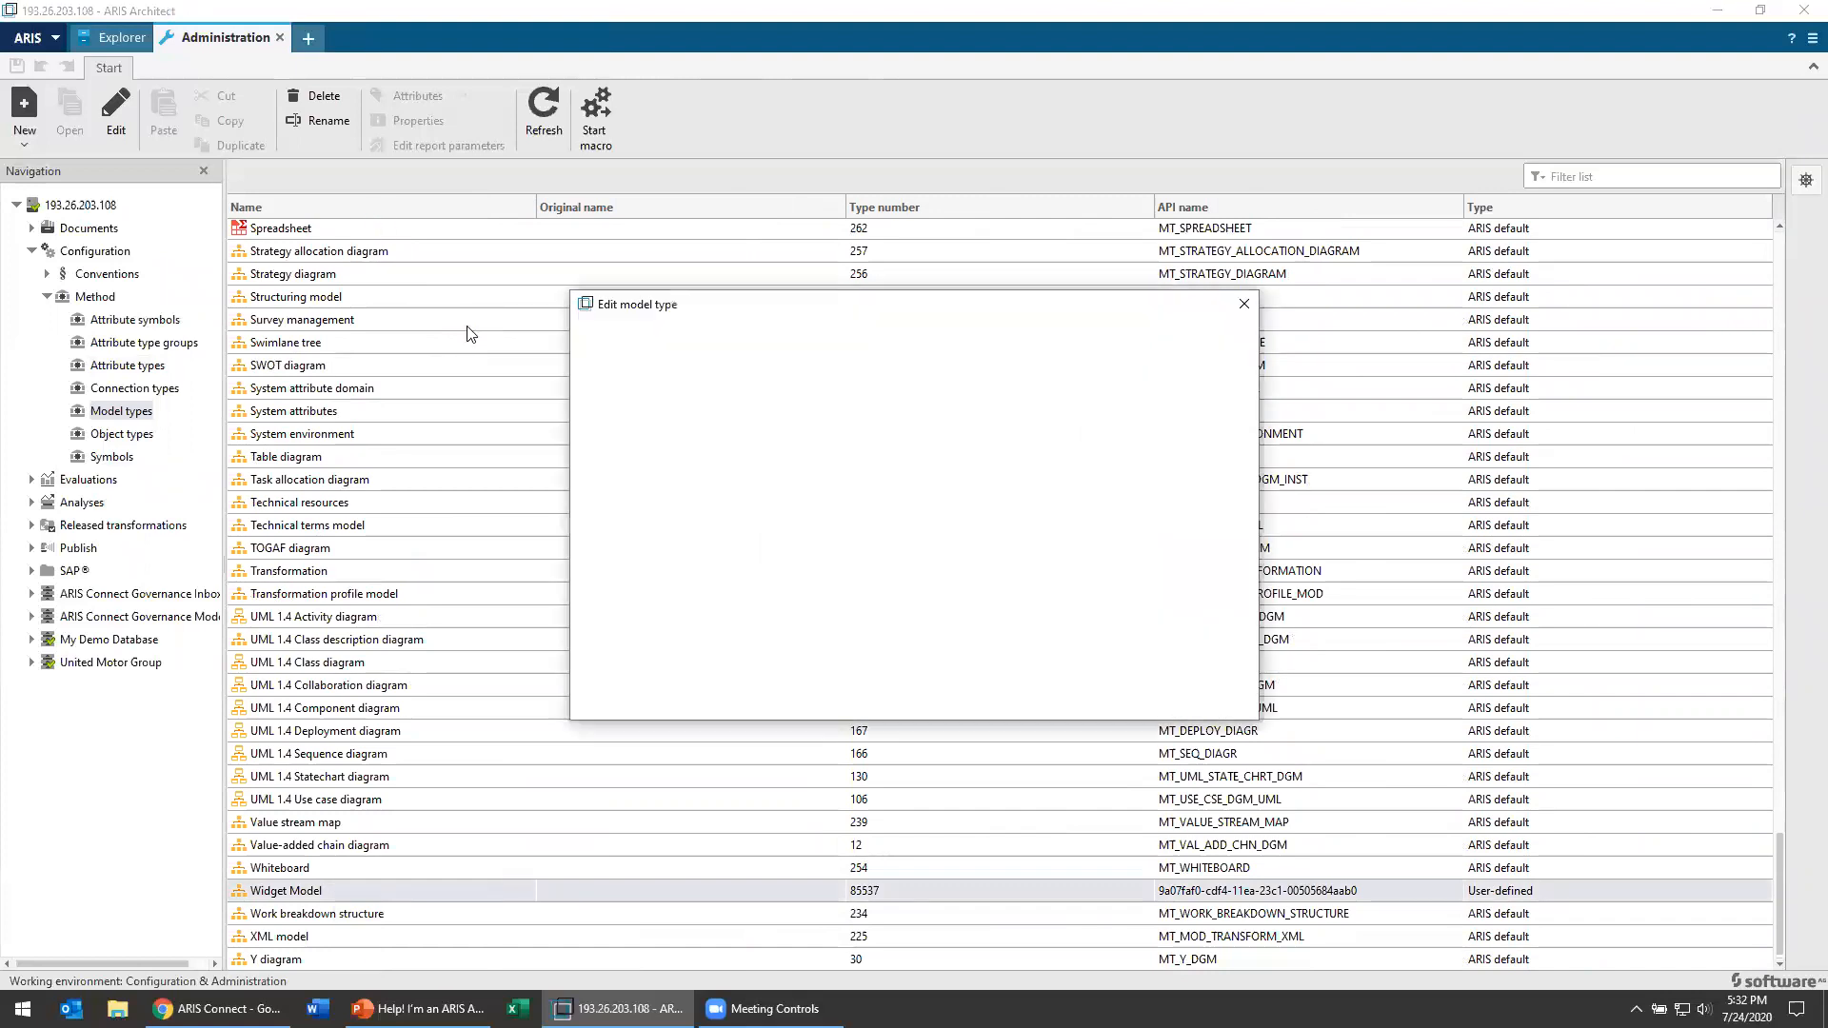
click(655, 392)
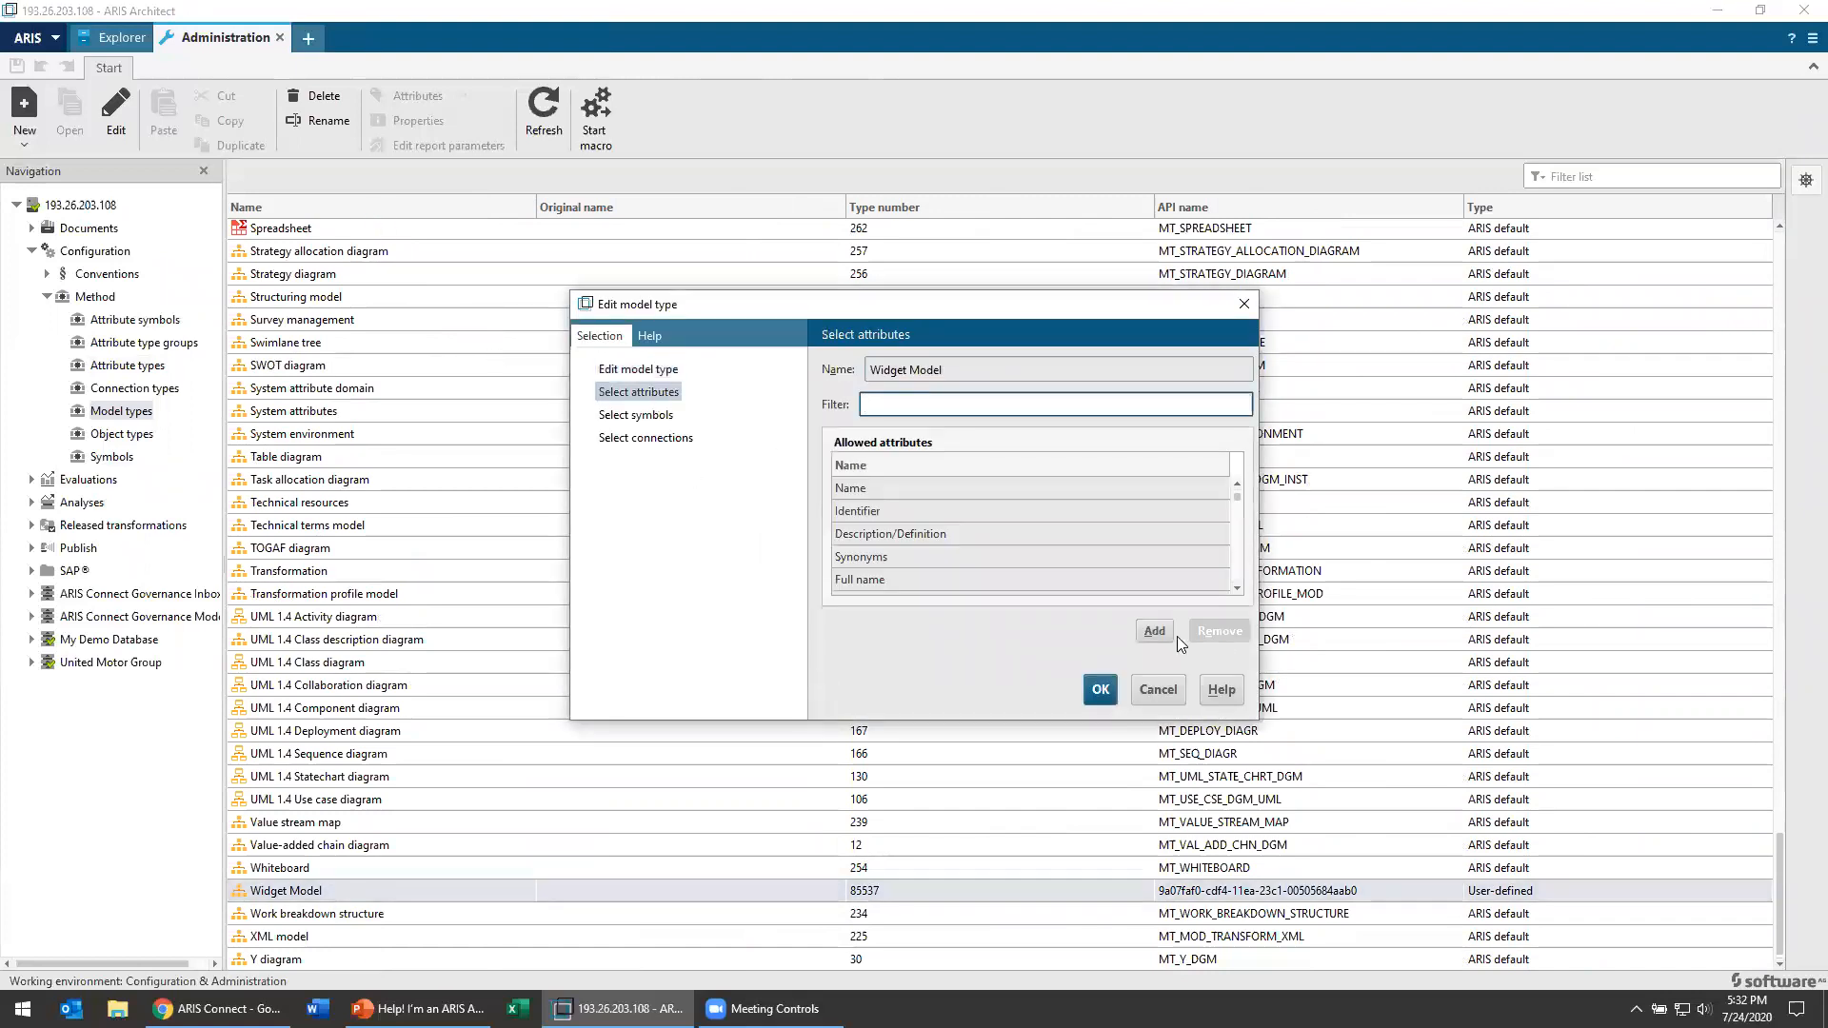
click(1169, 632)
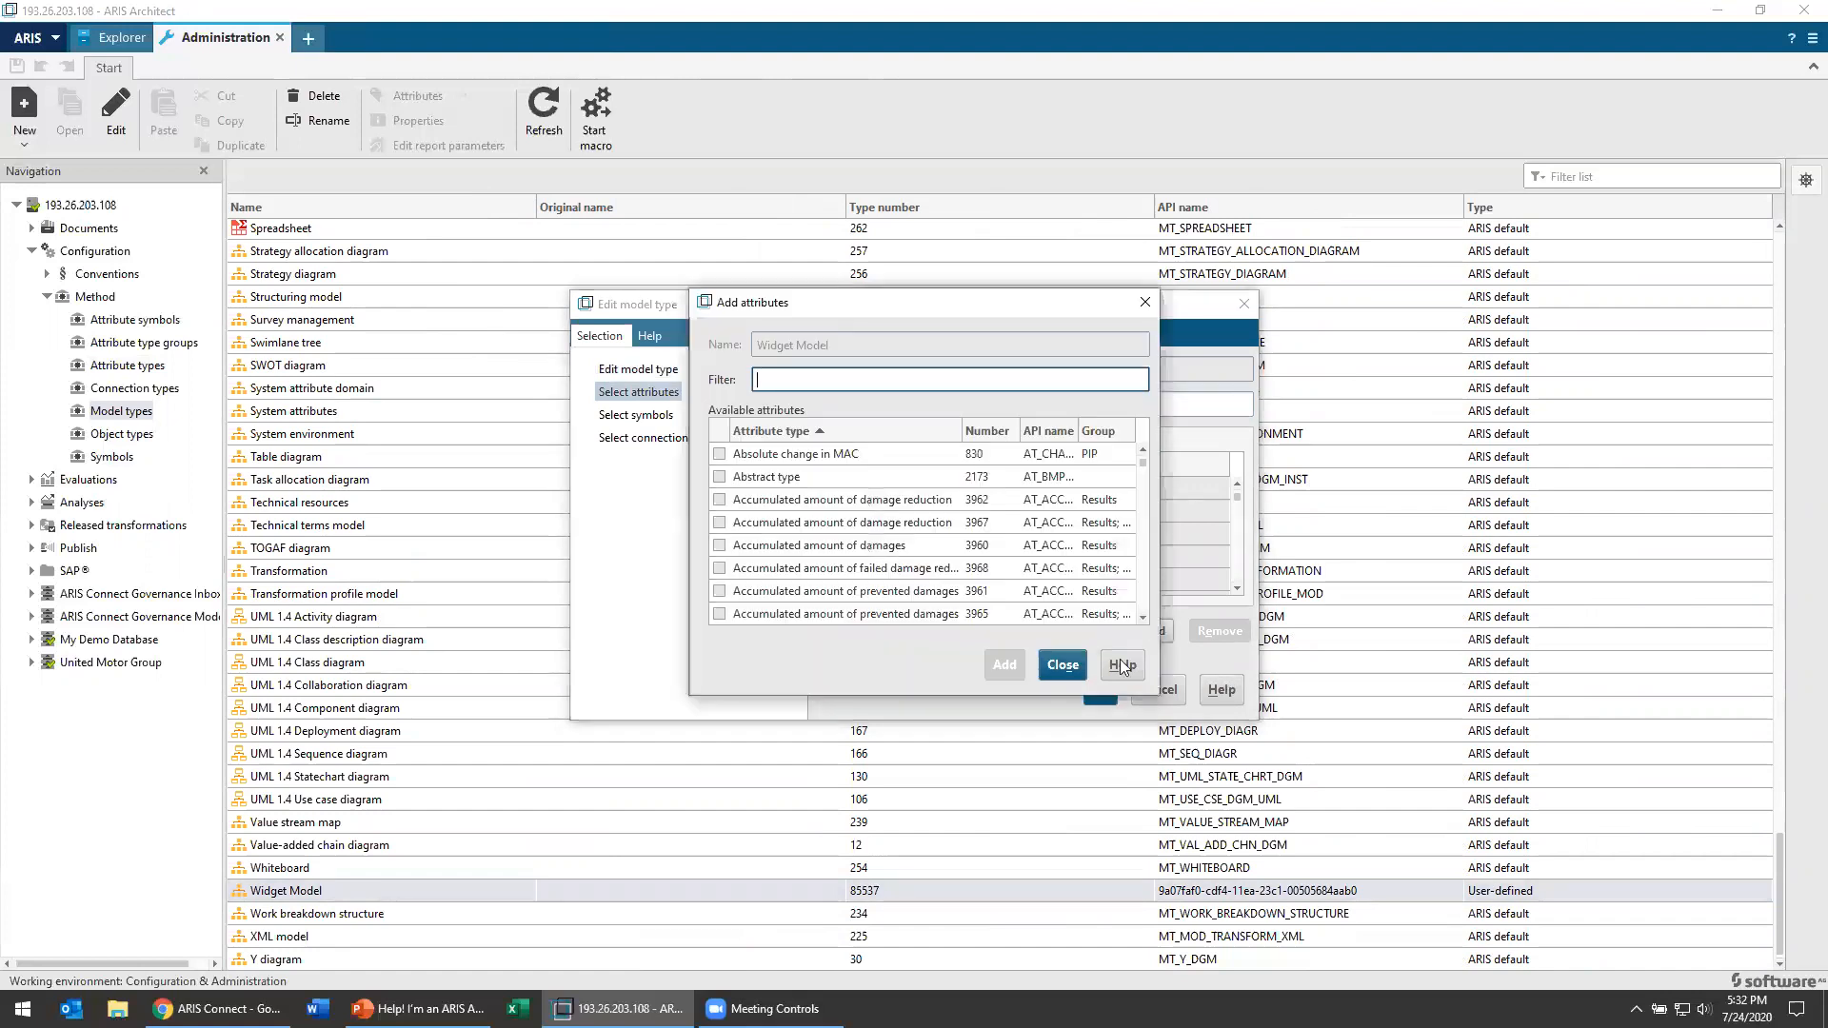
click(1062, 666)
click(1156, 700)
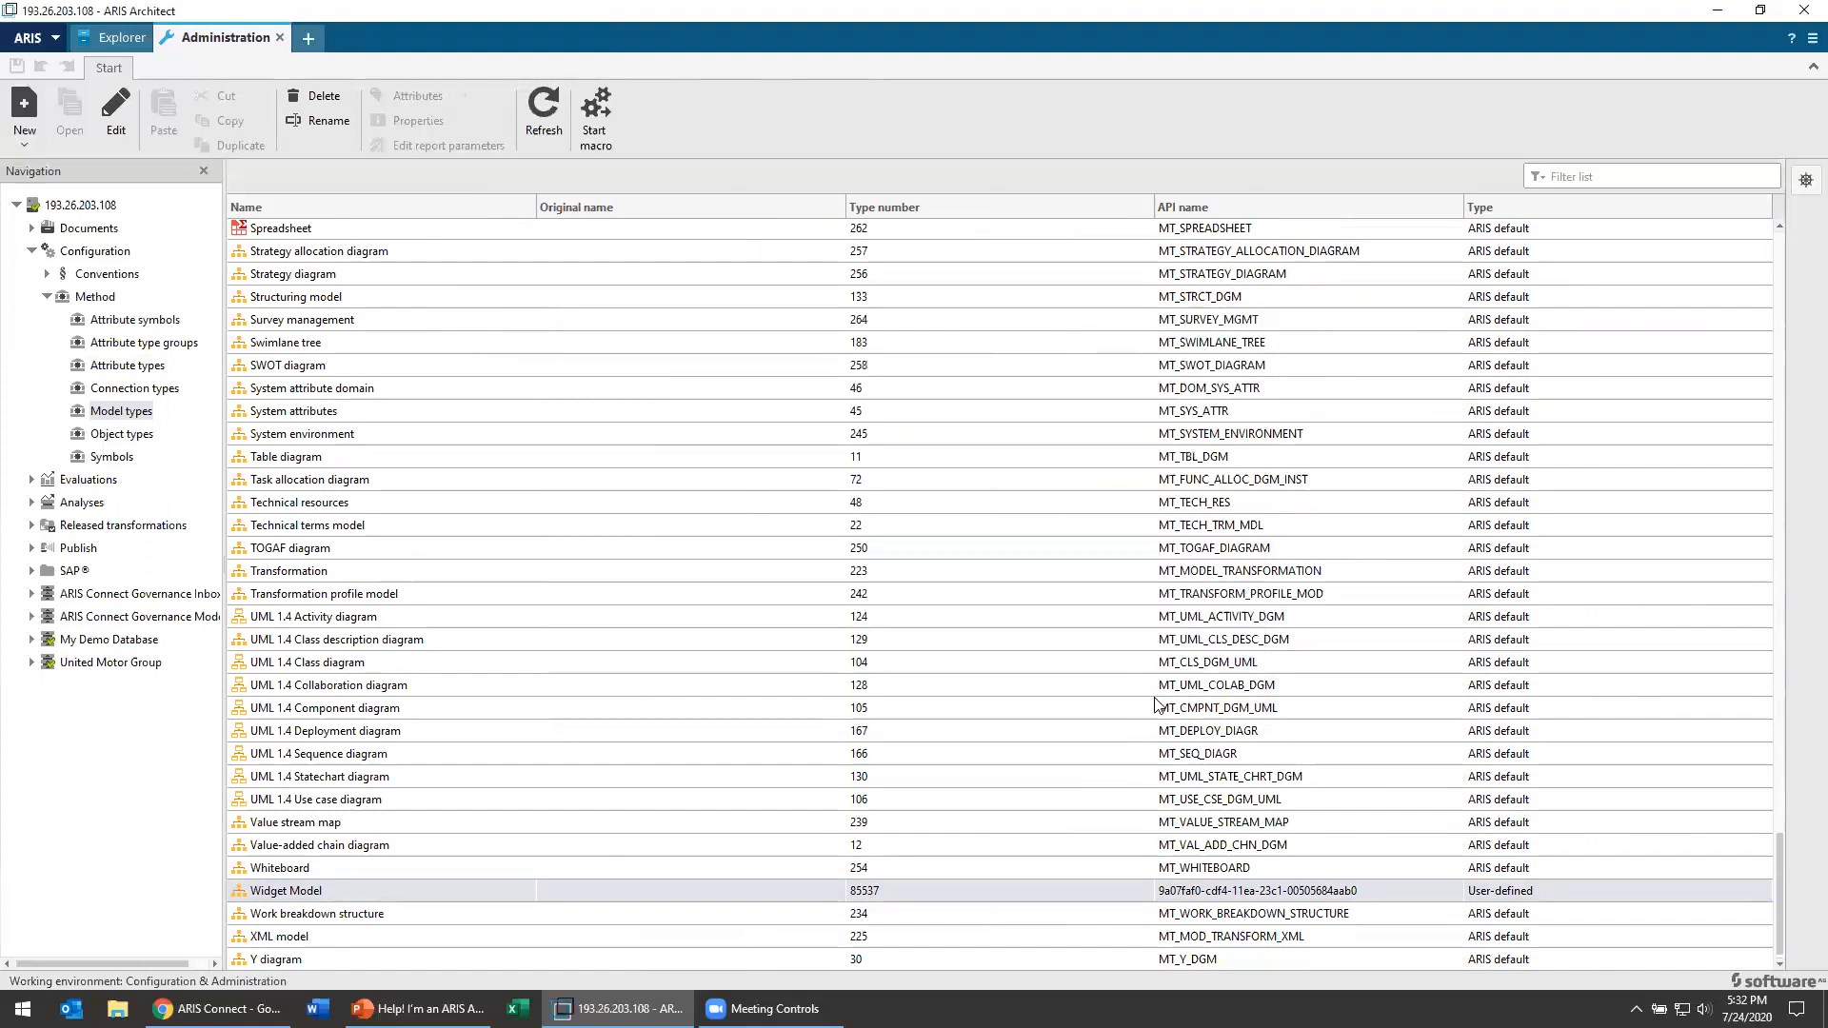
Step: Review the method's attribute symbols, attribute type groups and attribute types
click(111, 323)
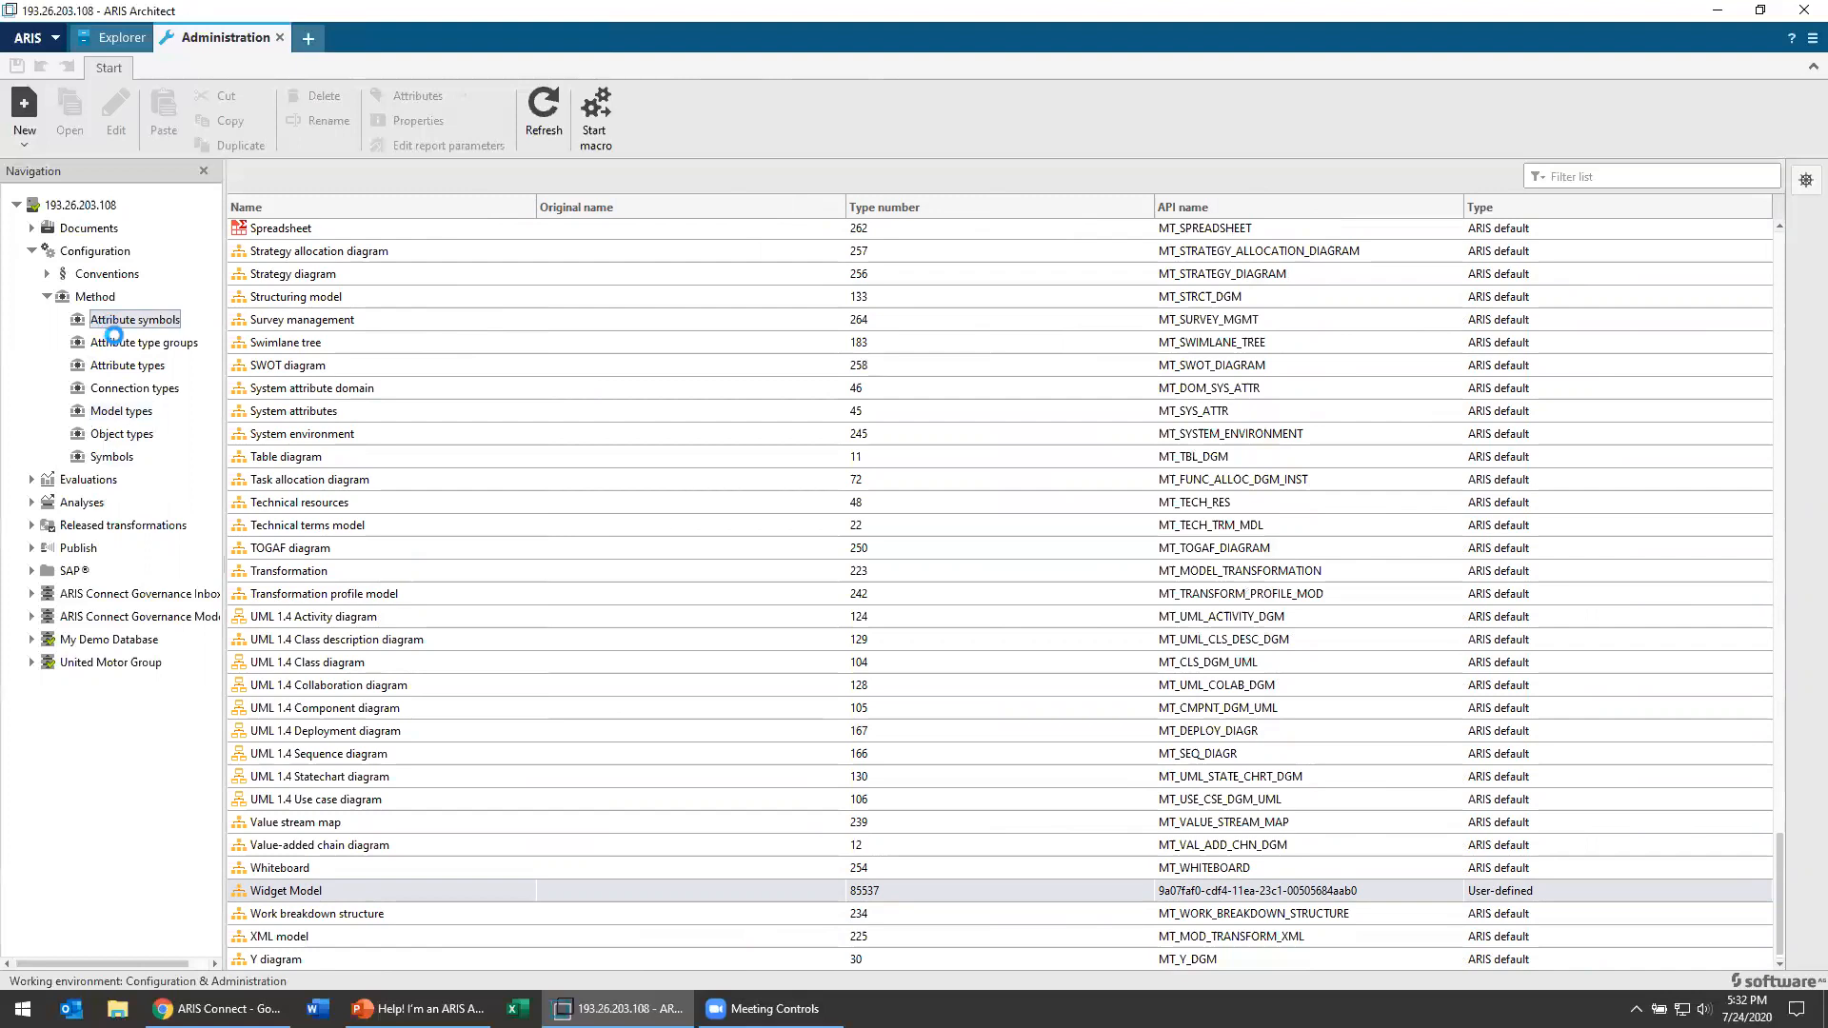
click(166, 347)
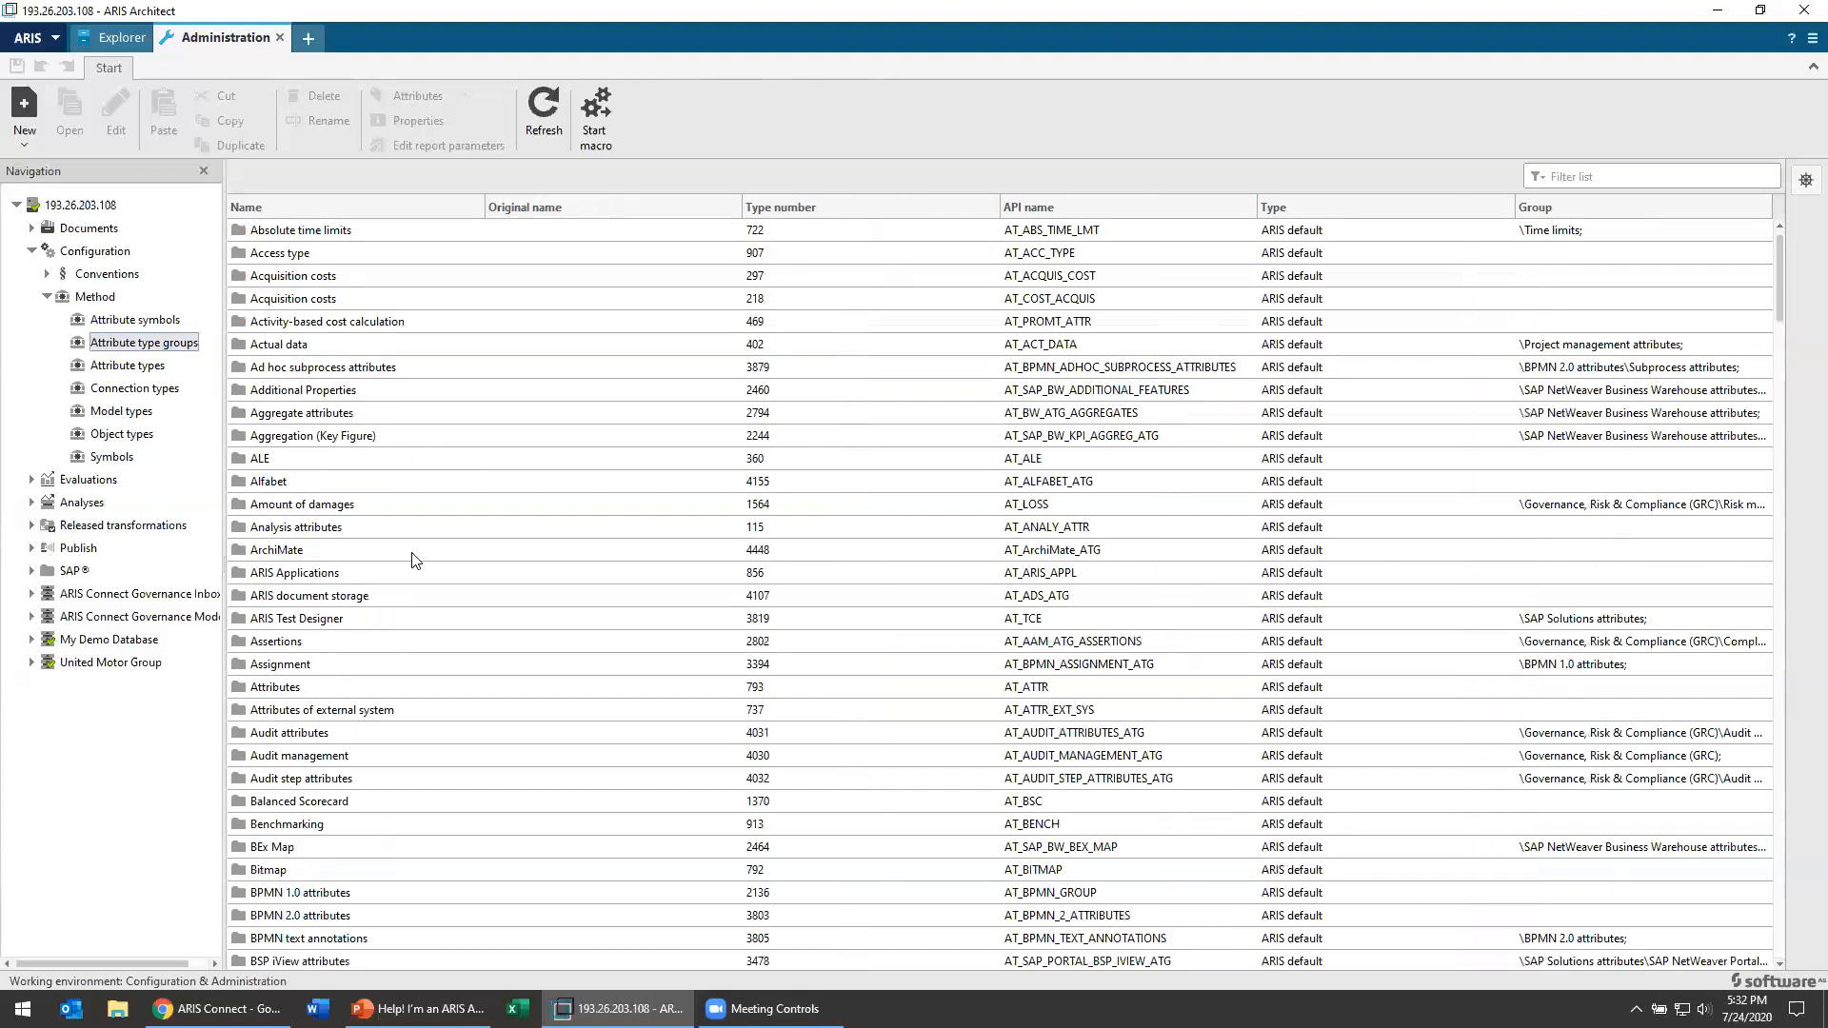
click(141, 367)
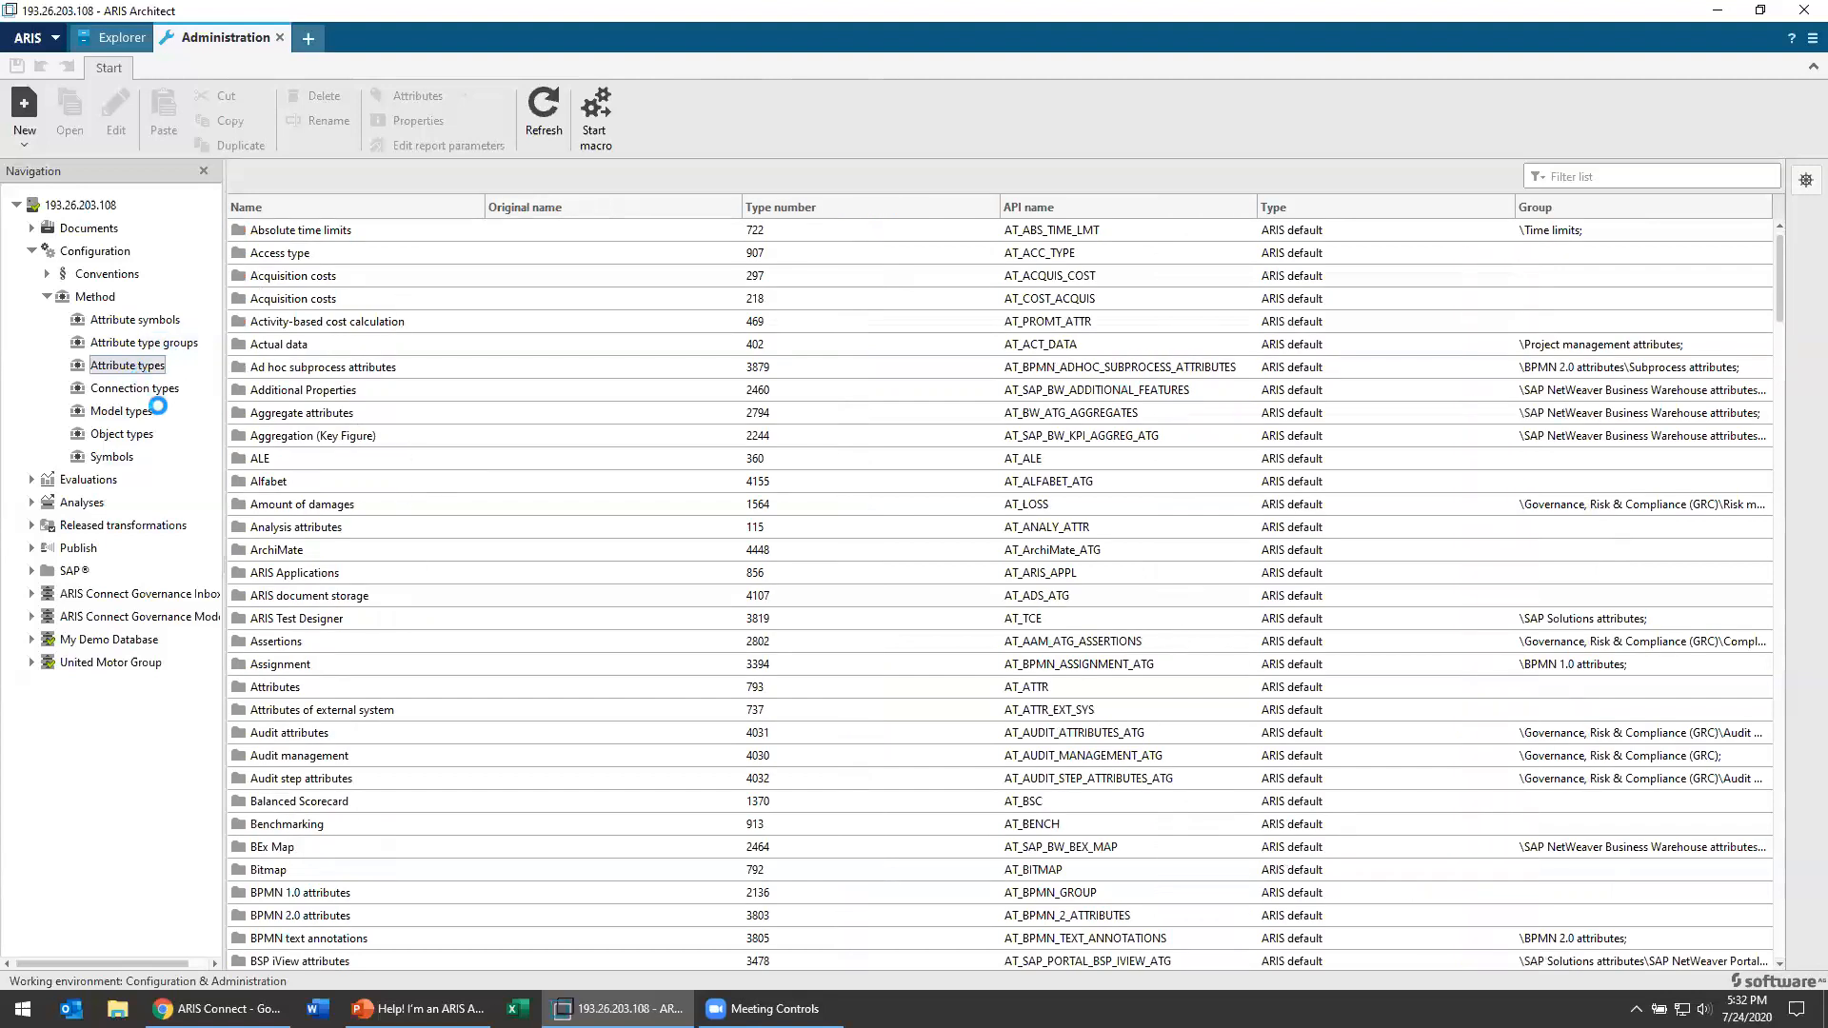